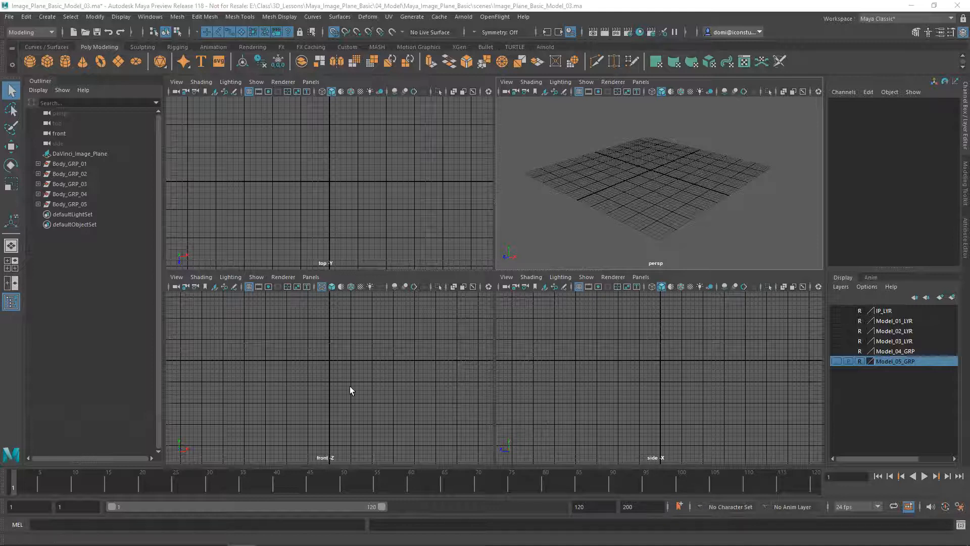
Turn on visibility of the IP_LYR image plane layer and maximize the front view
{"action": "left_click", "coordinate": [837, 310]}
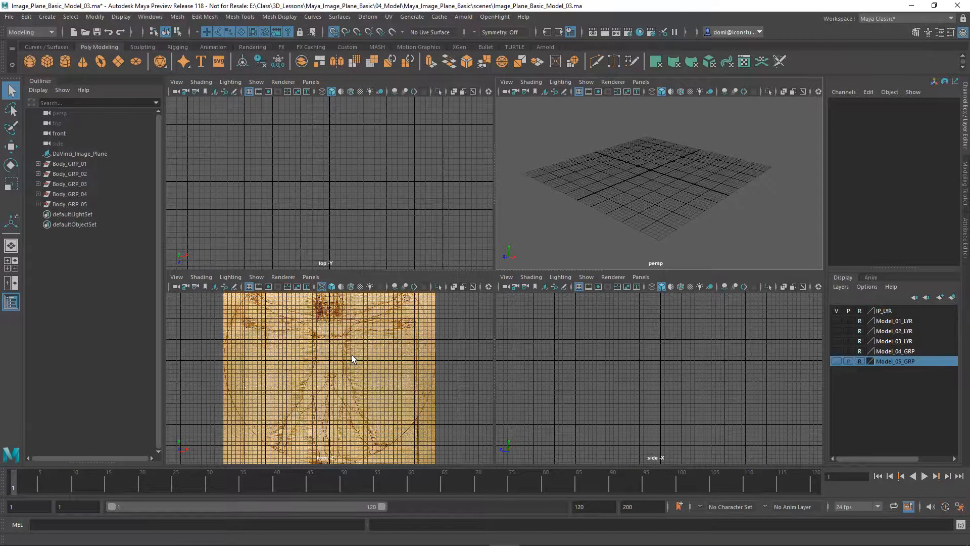
{"action": "key", "text": "space"}
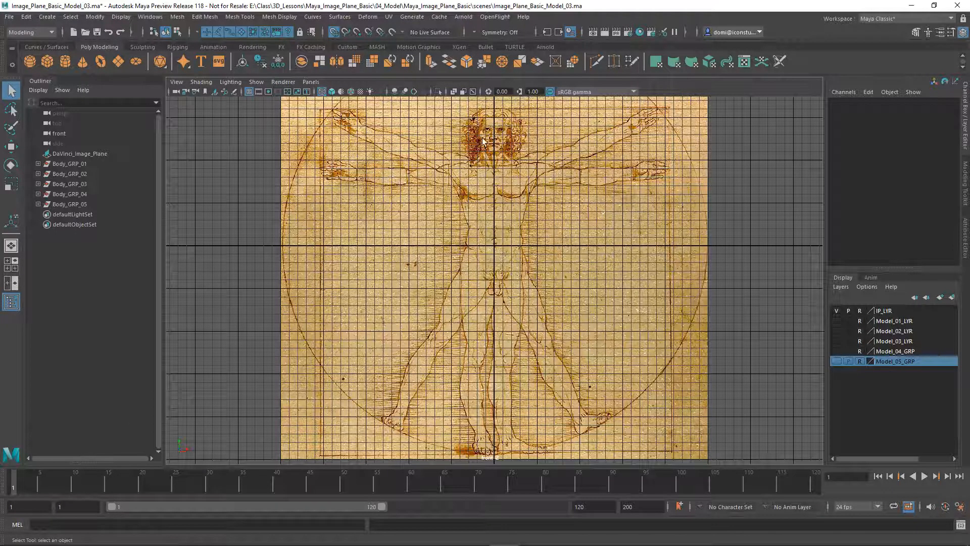
{"action": "right_click", "coordinate": [249, 94]}
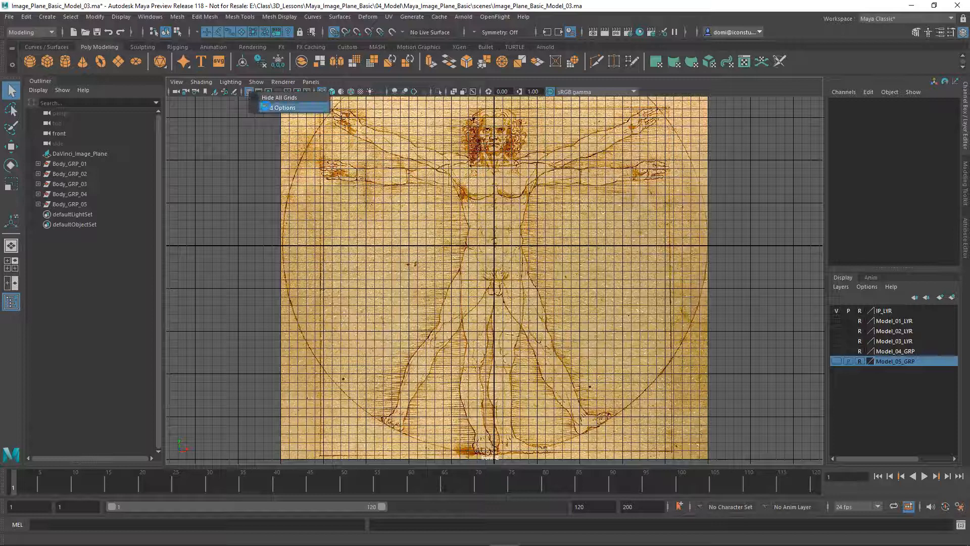
{"action": "left_click", "coordinate": [280, 107]}
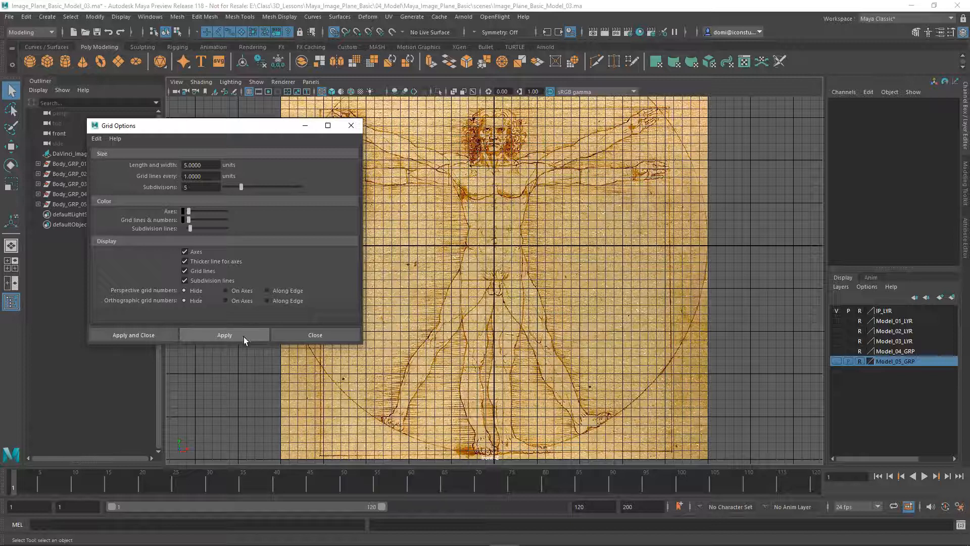
{"action": "left_click", "coordinate": [287, 338]}
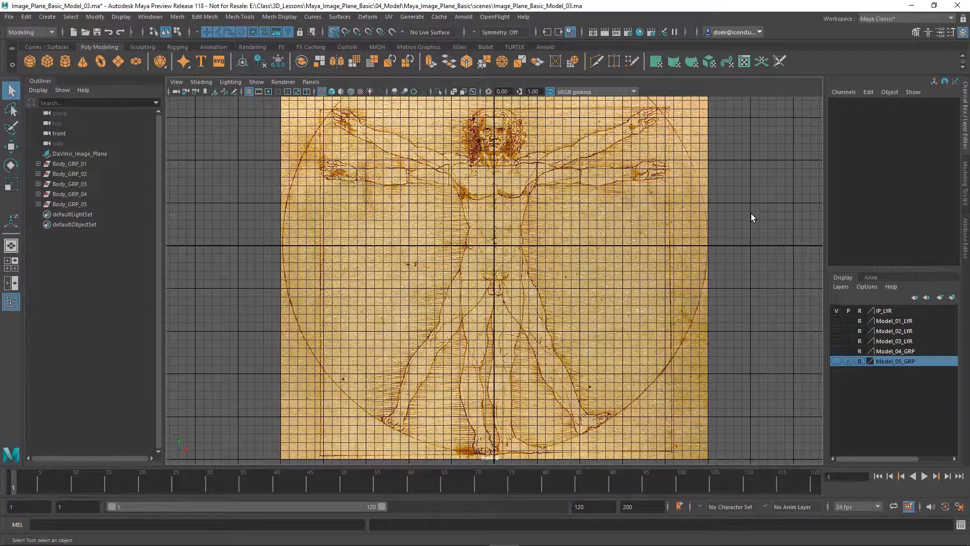
{"action": "key", "text": "space"}
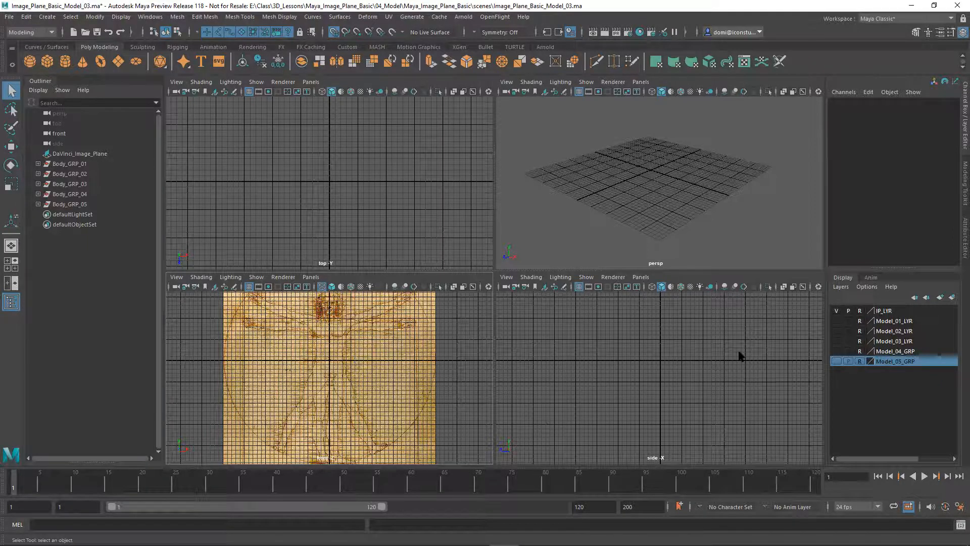
{"action": "left_click", "coordinate": [836, 350]}
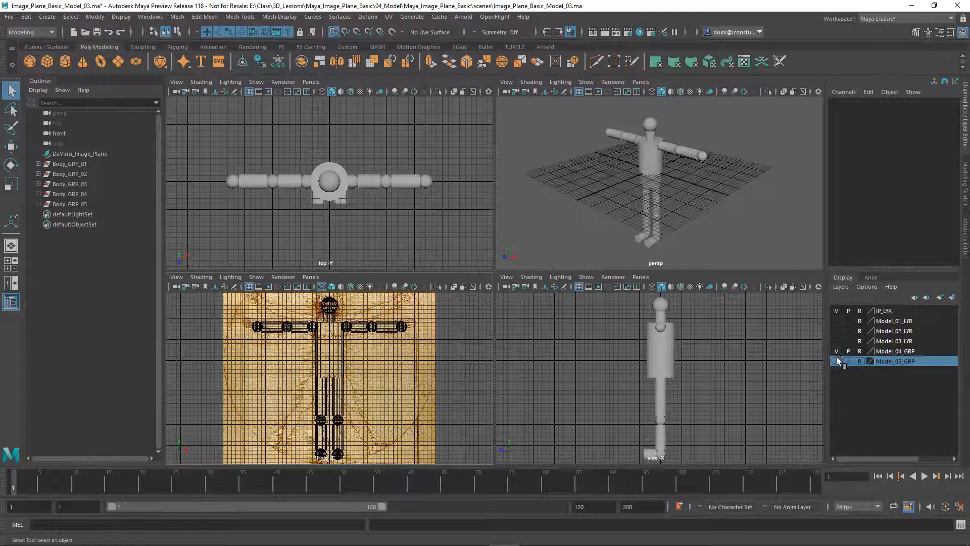
{"action": "left_click", "coordinate": [836, 361]}
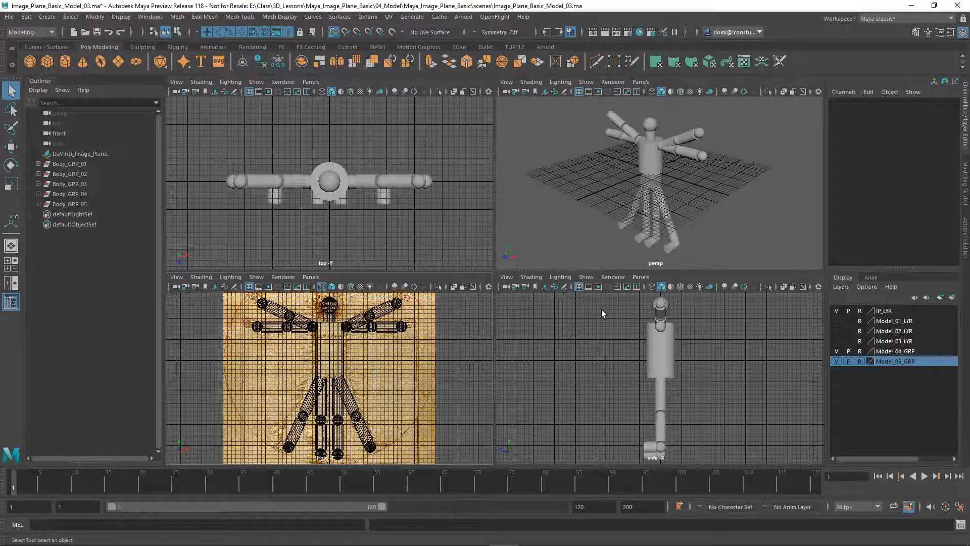
{"action": "left_click_drag", "start_coordinate": [674, 235], "coordinate": [707, 227], "text": "alt"}
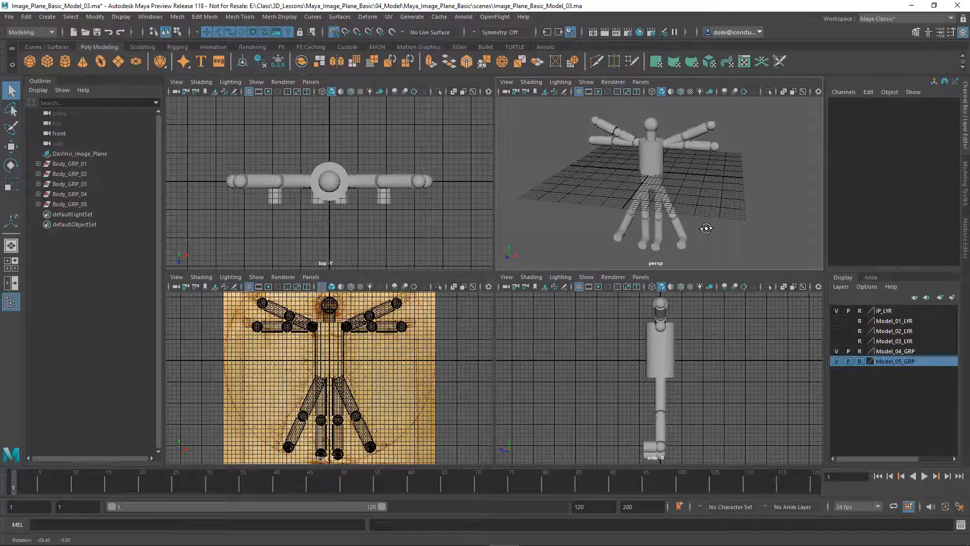
{"action": "left_click", "coordinate": [580, 92]}
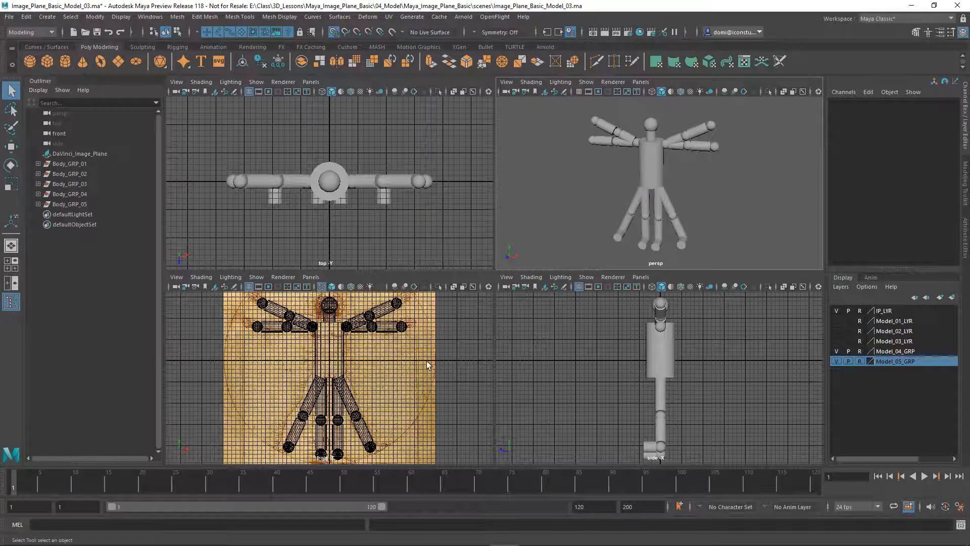
{"action": "key", "text": "space"}
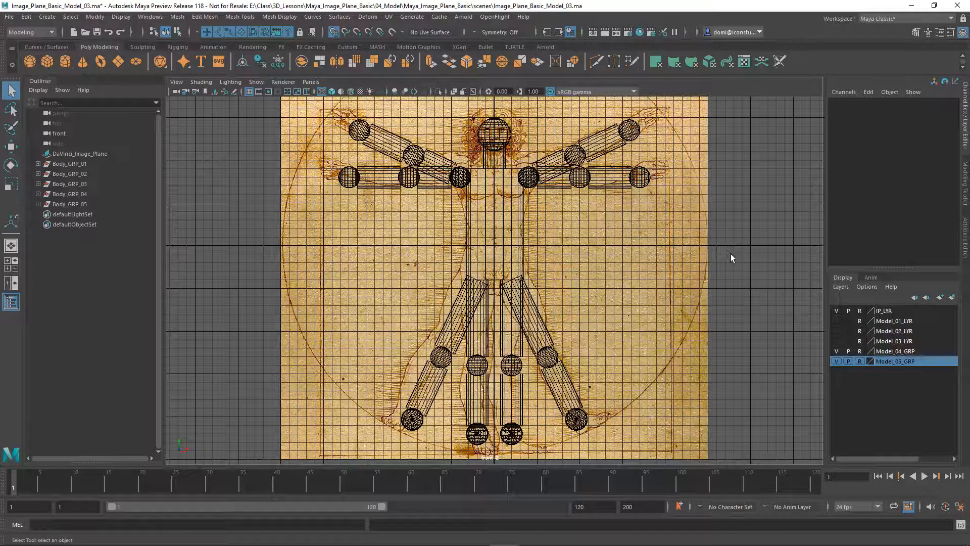
{"action": "left_click", "coordinate": [837, 360]}
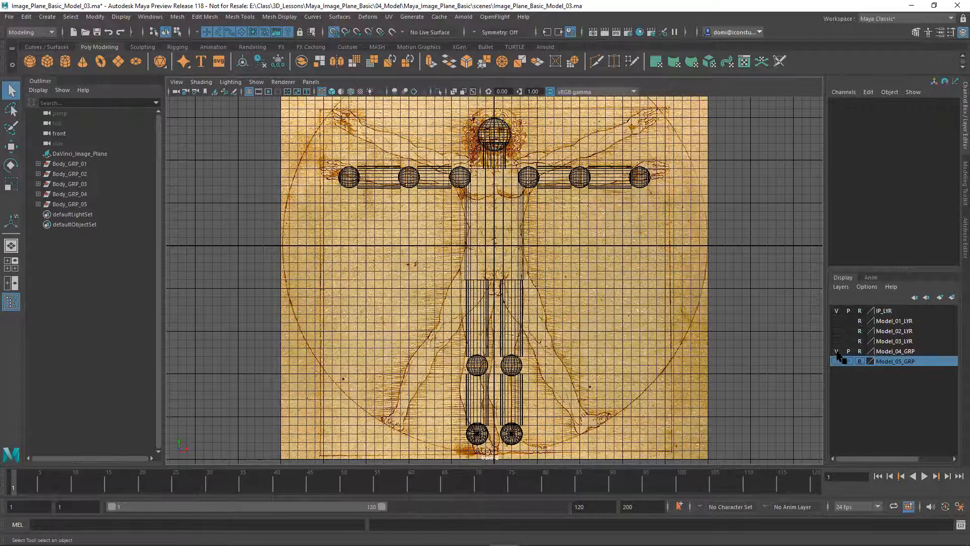
{"action": "left_click", "coordinate": [836, 351]}
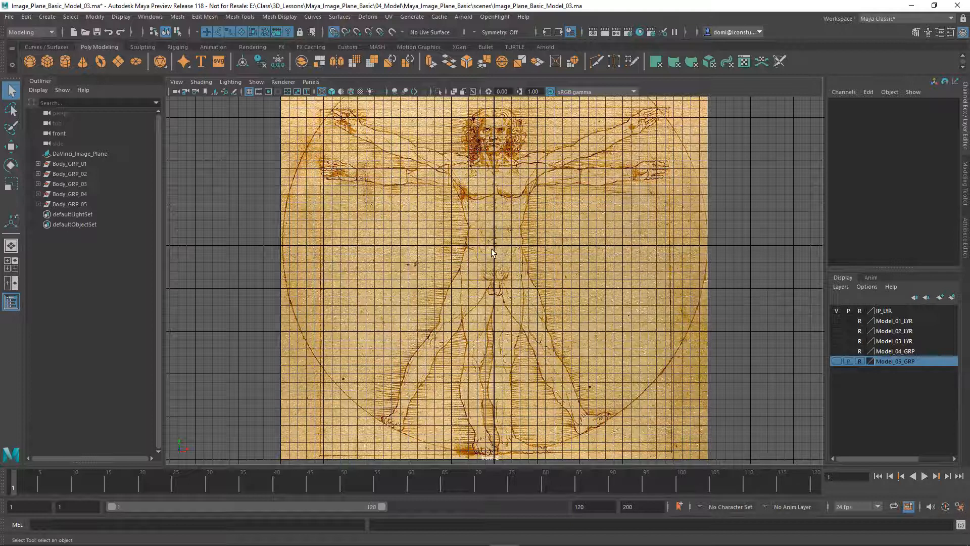
Set DaVinci_Image_Plane's Alpha Gain to 0.35 in the Attribute Editor, after trying 0.5
{"action": "left_click", "coordinate": [97, 153]}
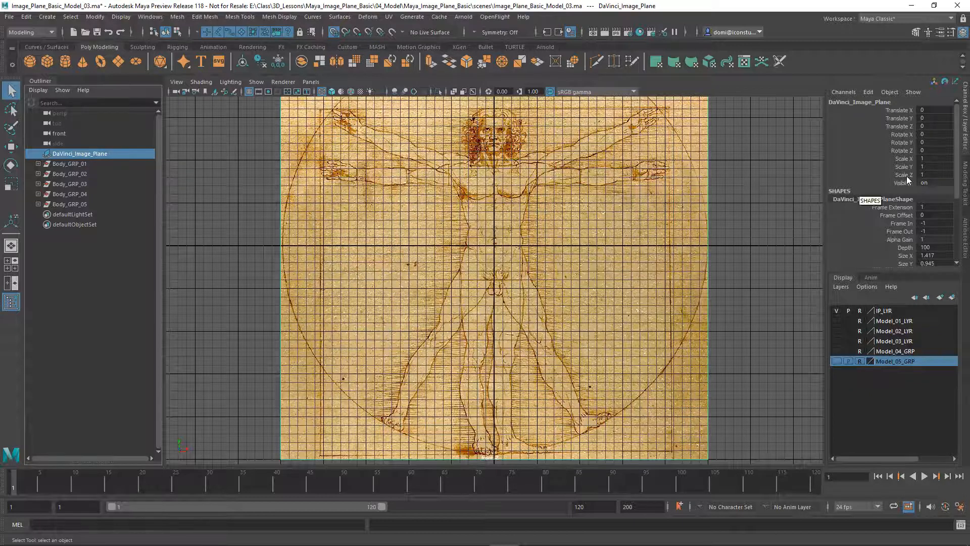
{"action": "left_click", "coordinate": [962, 242]}
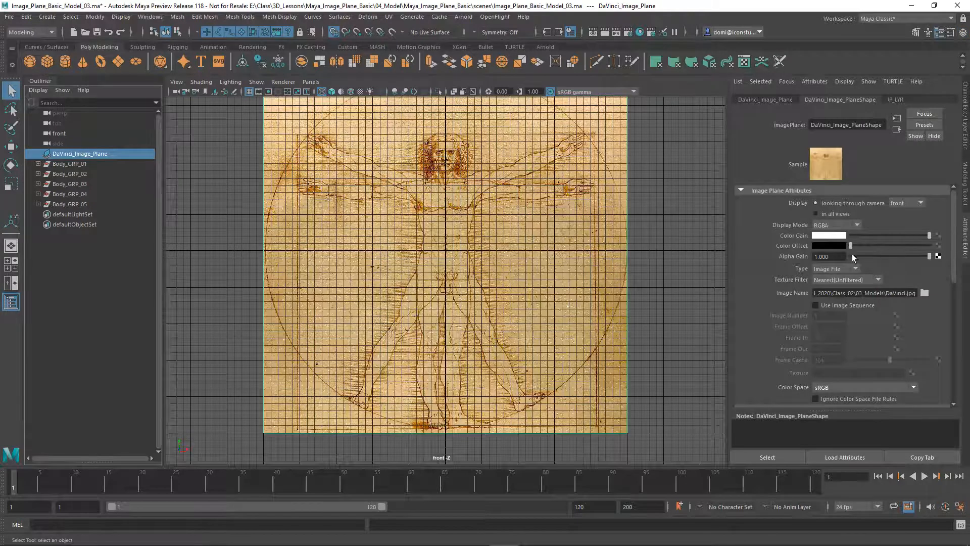
{"action": "left_click_drag", "start_coordinate": [832, 257], "coordinate": [802, 257]}
{"action": "type", "text": ".5"}
{"action": "key", "text": "Return"}
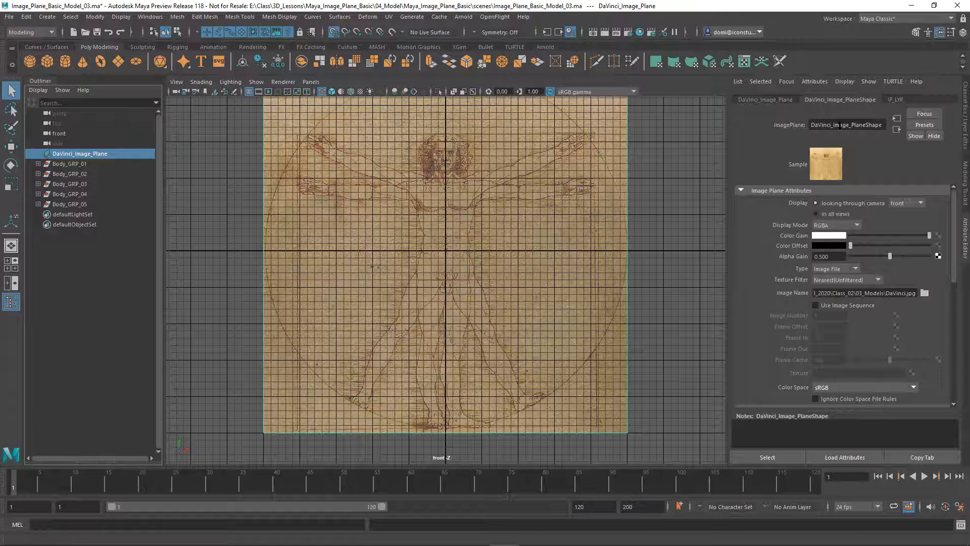
{"action": "left_click_drag", "start_coordinate": [845, 256], "coordinate": [804, 258]}
{"action": "type", "text": ".35"}
{"action": "key", "text": "Return"}
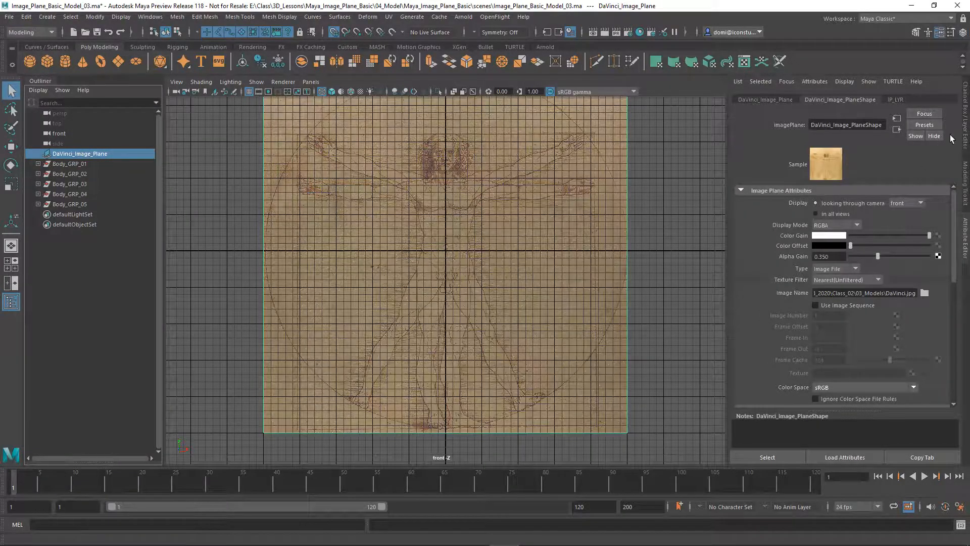
{"action": "left_click", "coordinate": [962, 121]}
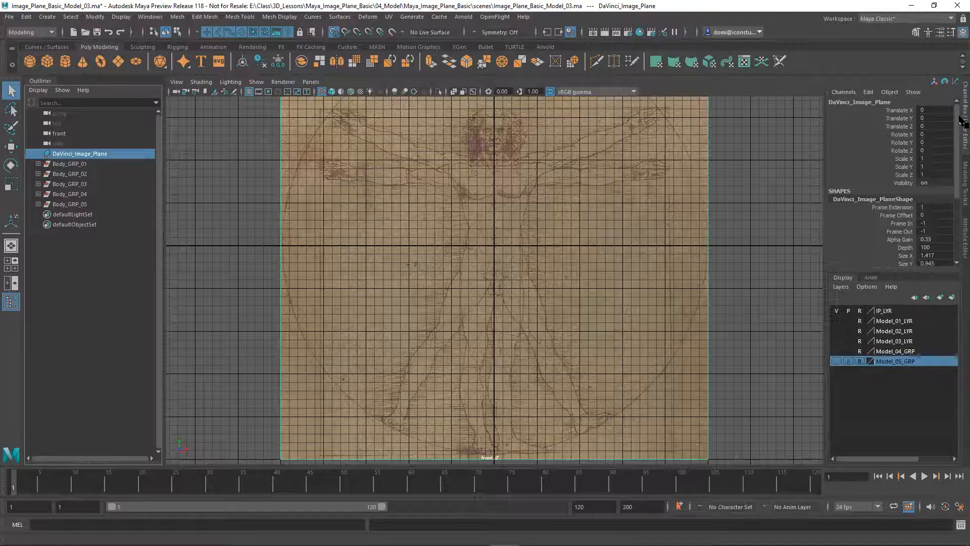
Create a polygon sphere, grid-snap it up to Translate Y 2.6, and scale it down onto the head
{"action": "left_click", "coordinate": [759, 216]}
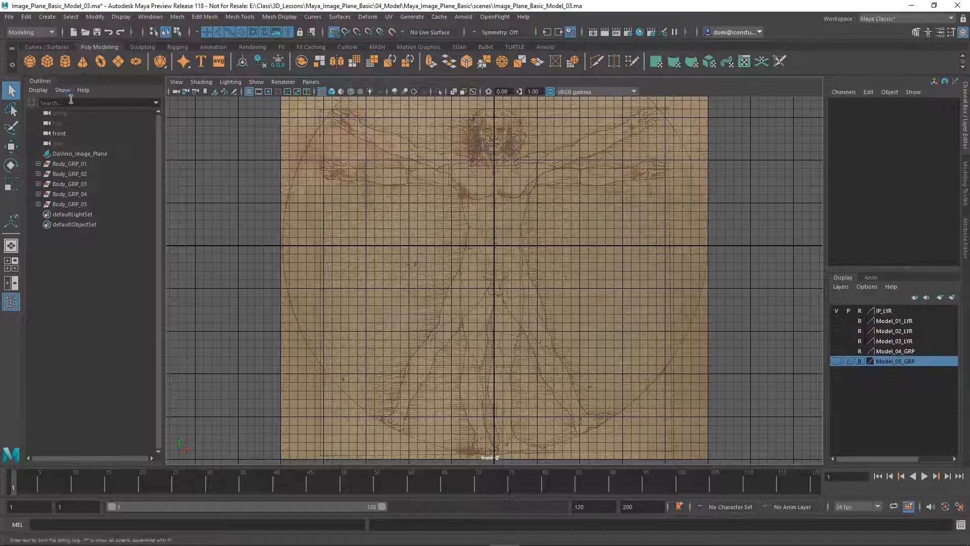
{"action": "left_click", "coordinate": [31, 61]}
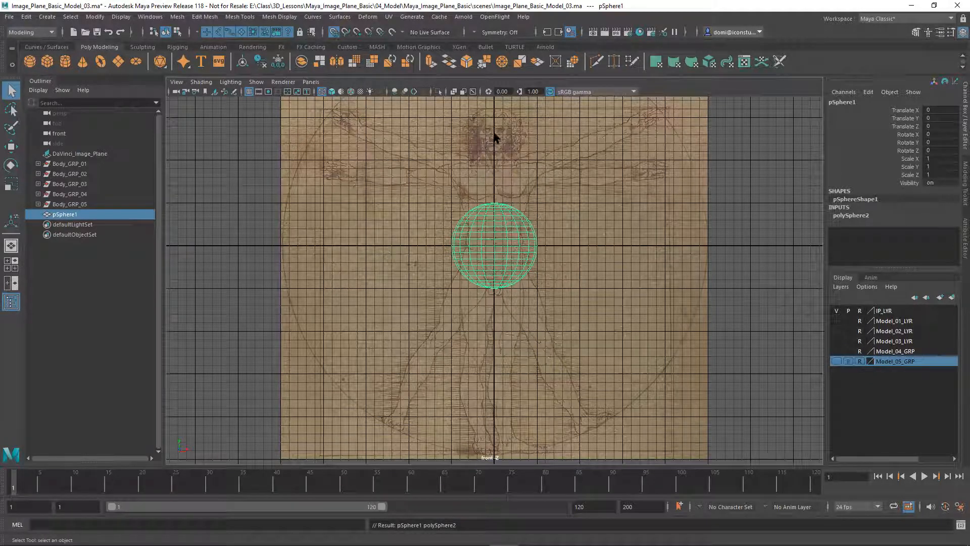
{"action": "left_click", "coordinate": [334, 32]}
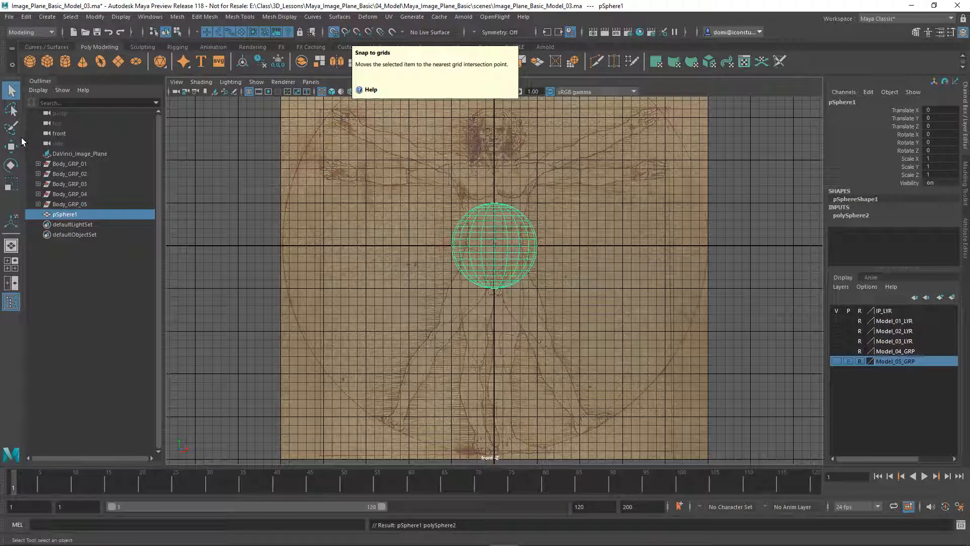
{"action": "left_click", "coordinate": [11, 146]}
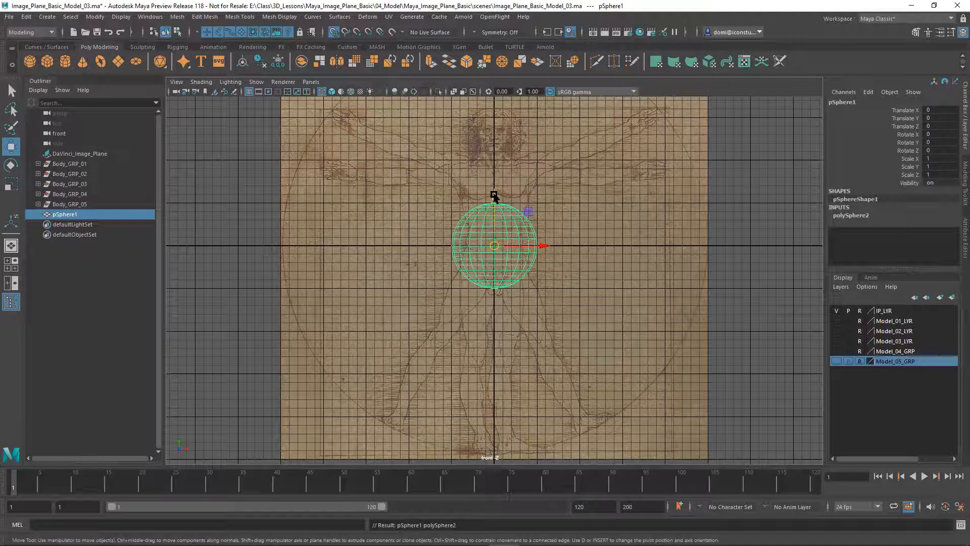
{"action": "left_click_drag", "start_coordinate": [494, 195], "coordinate": [508, 131]}
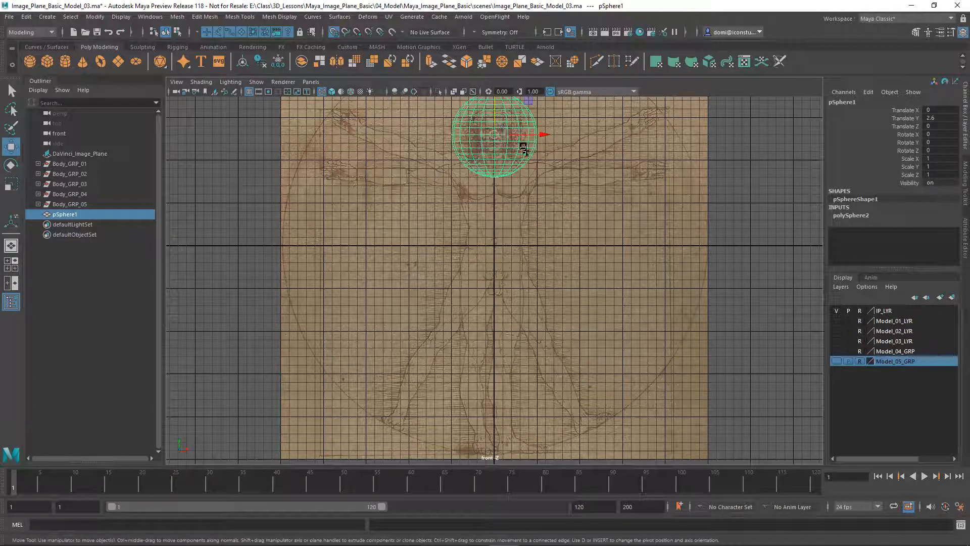
{"action": "key", "text": "r"}
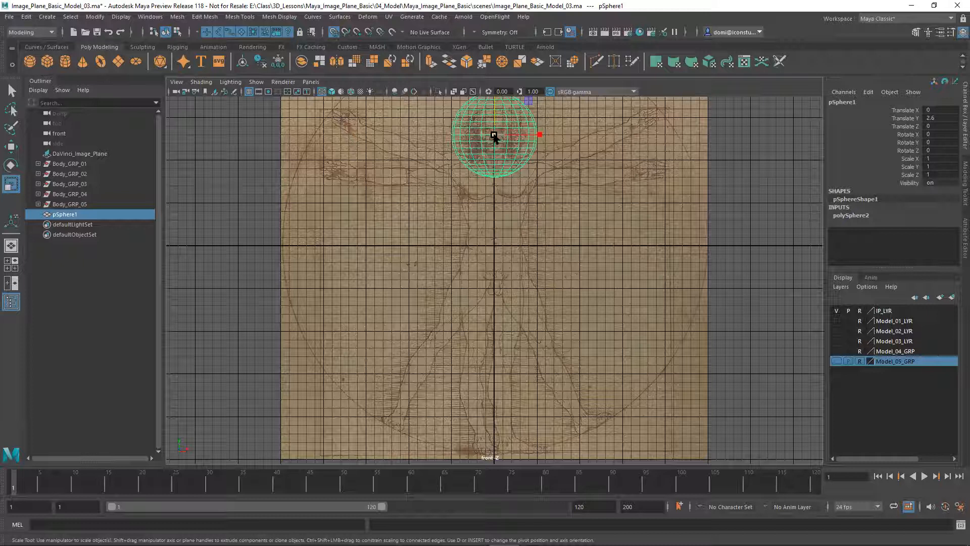
{"action": "left_click_drag", "start_coordinate": [494, 135], "coordinate": [448, 157]}
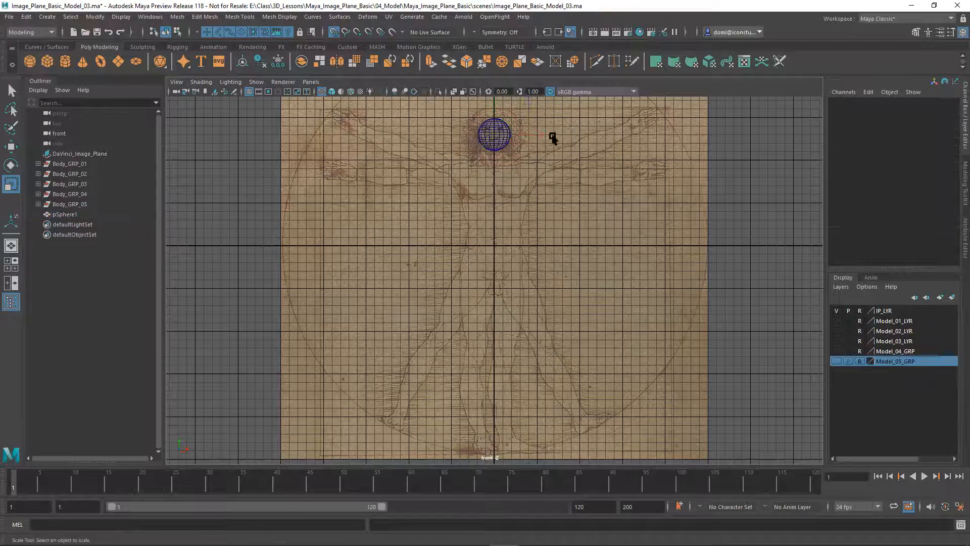
Deselect the sphere and compare smooth-shaded and wireframe display with the panel toolbar buttons
{"action": "left_click", "coordinate": [567, 122]}
{"action": "left_click", "coordinate": [331, 91]}
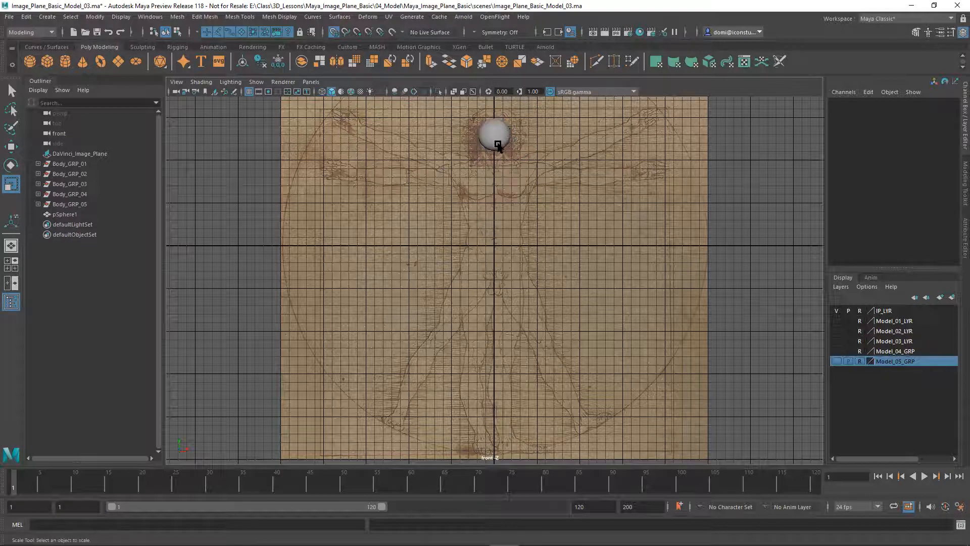
{"action": "left_click", "coordinate": [323, 91]}
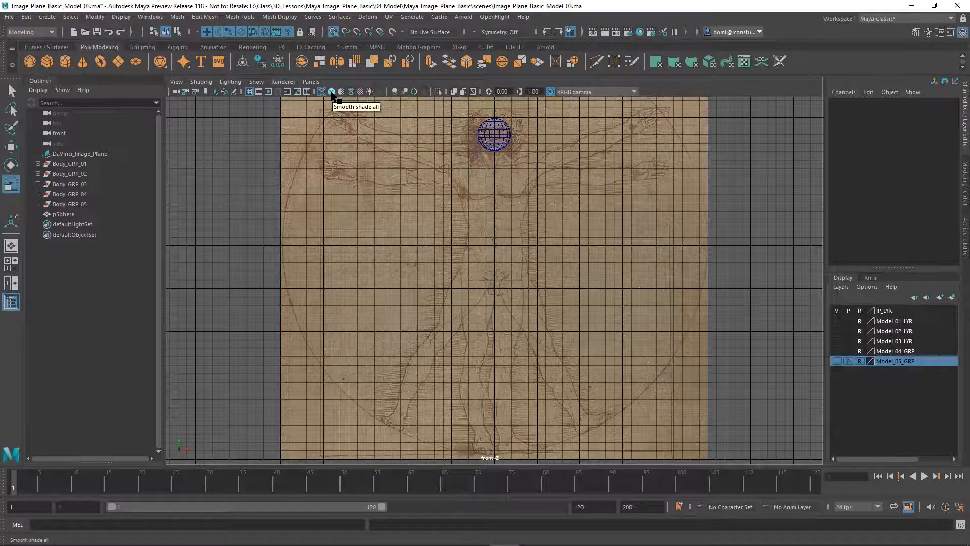
{"action": "left_click", "coordinate": [332, 93]}
{"action": "left_click", "coordinate": [323, 92]}
{"action": "left_click", "coordinate": [331, 92]}
{"action": "left_click", "coordinate": [322, 91]}
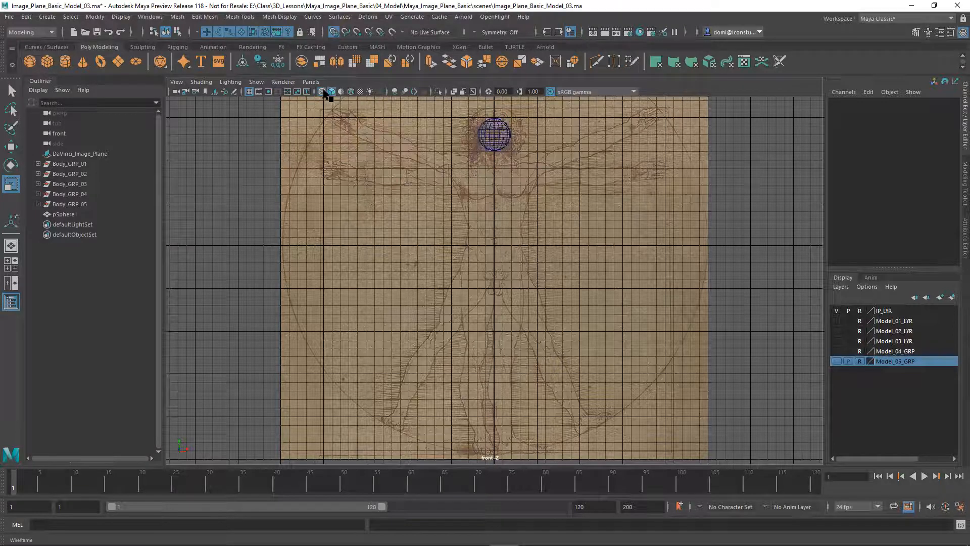
{"action": "left_click", "coordinate": [332, 92]}
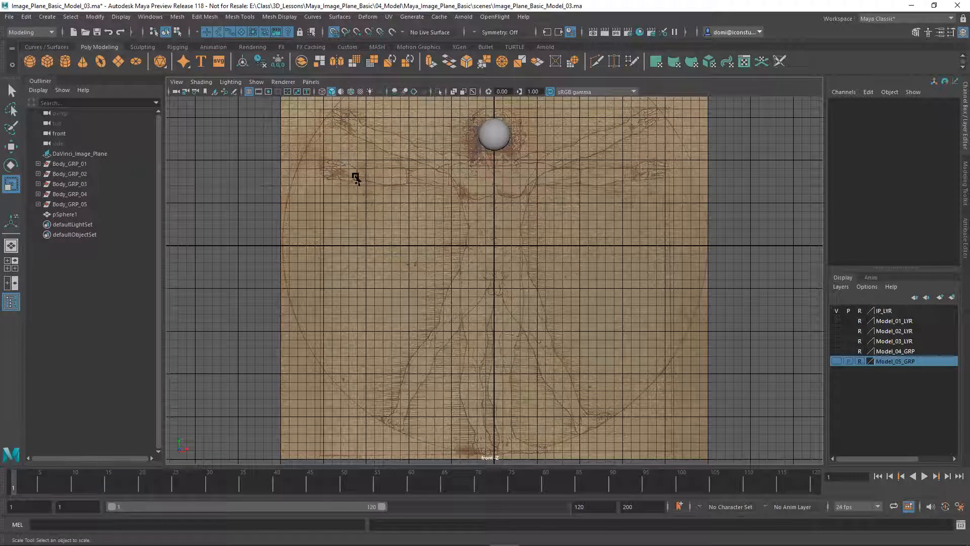
Leave the front view in wireframe mode (4) and select the head sphere
{"action": "key", "text": "4"}
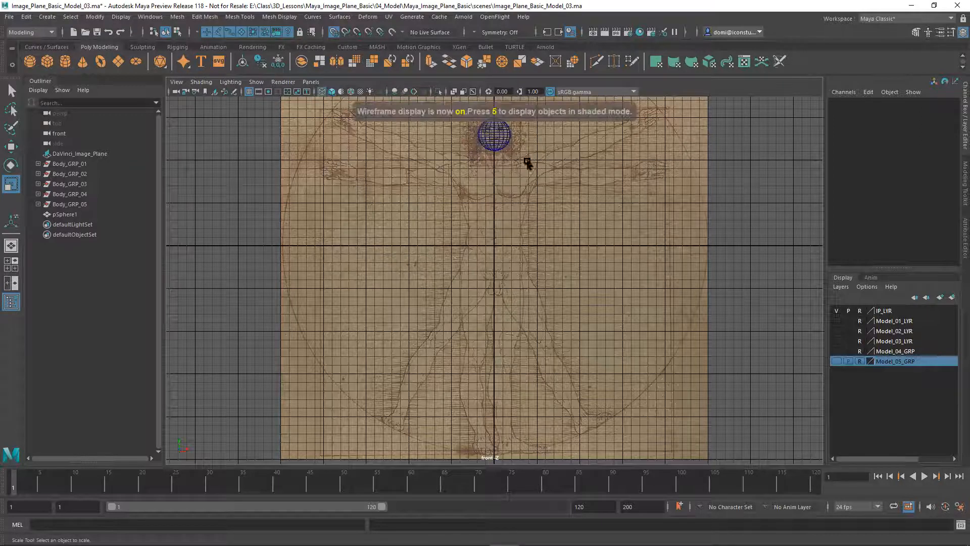
{"action": "key", "text": "5"}
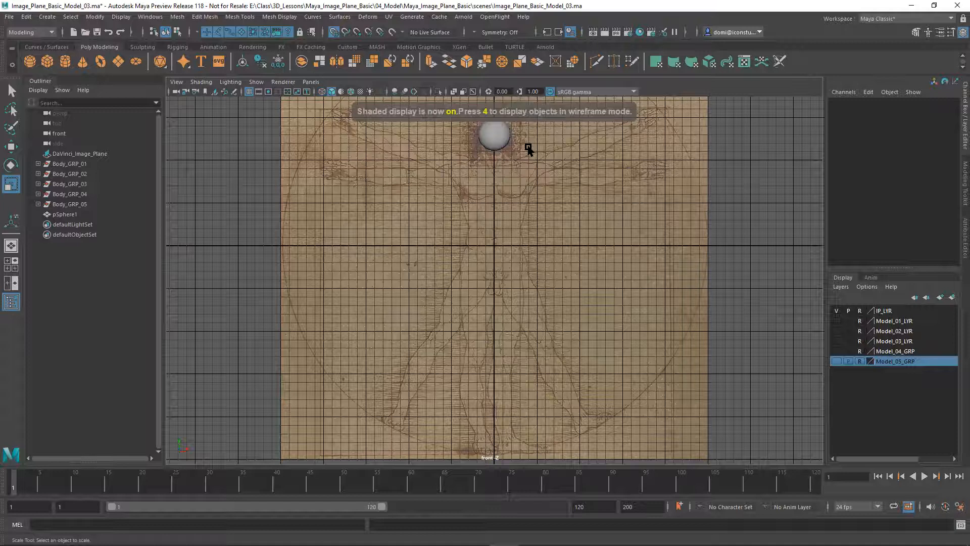
{"action": "key", "text": "4"}
{"action": "key", "text": "5"}
{"action": "key", "text": "4"}
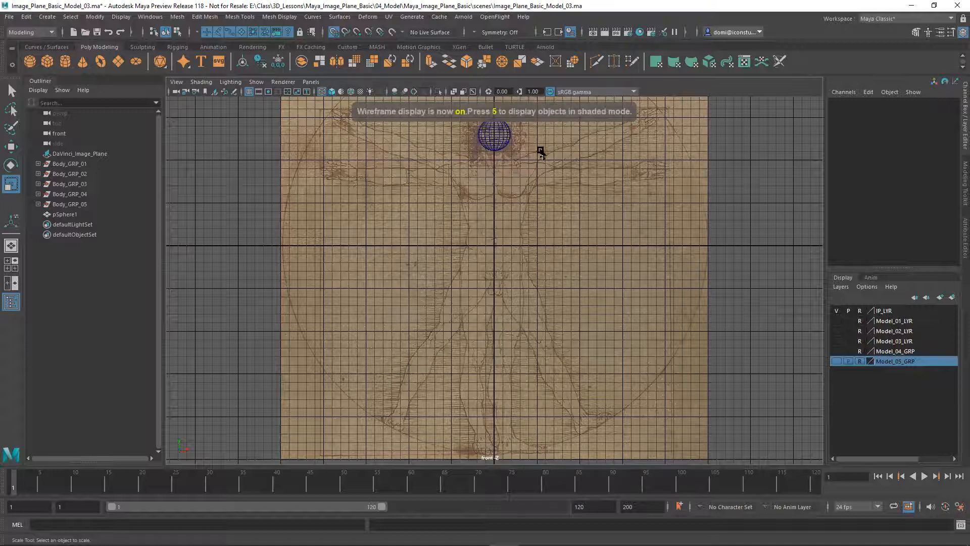
{"action": "left_click", "coordinate": [498, 140]}
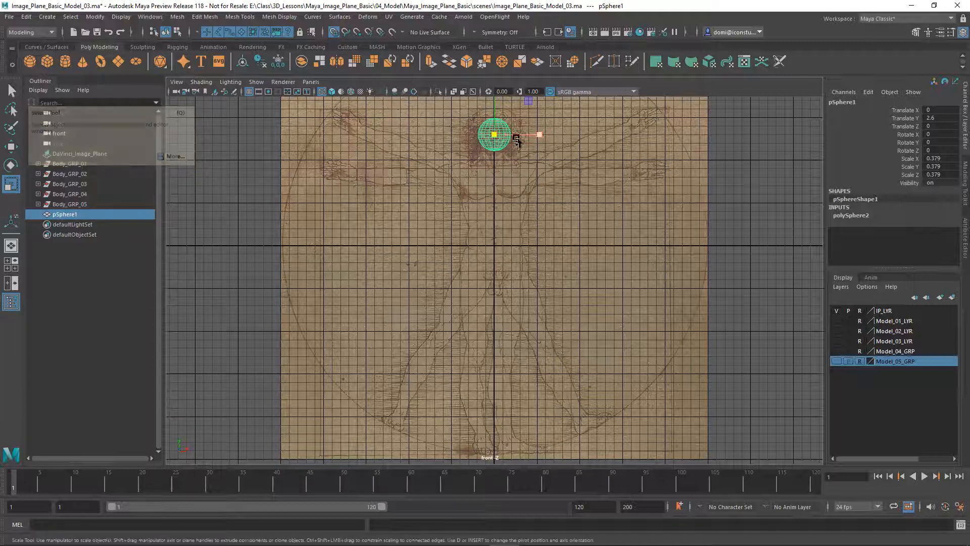
{"action": "key", "text": "q"}
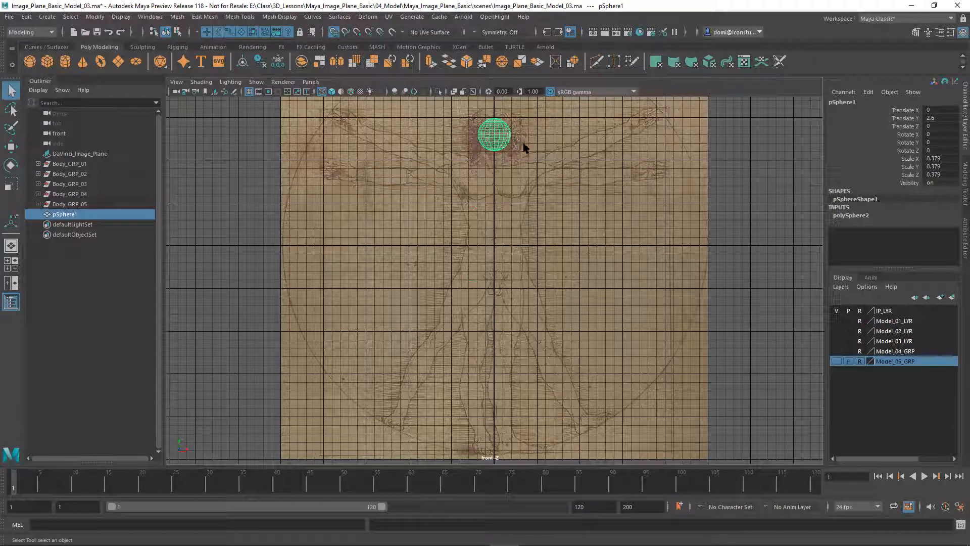
{"action": "right_click_drag", "start_coordinate": [552, 163], "coordinate": [551, 232], "text": "alt"}
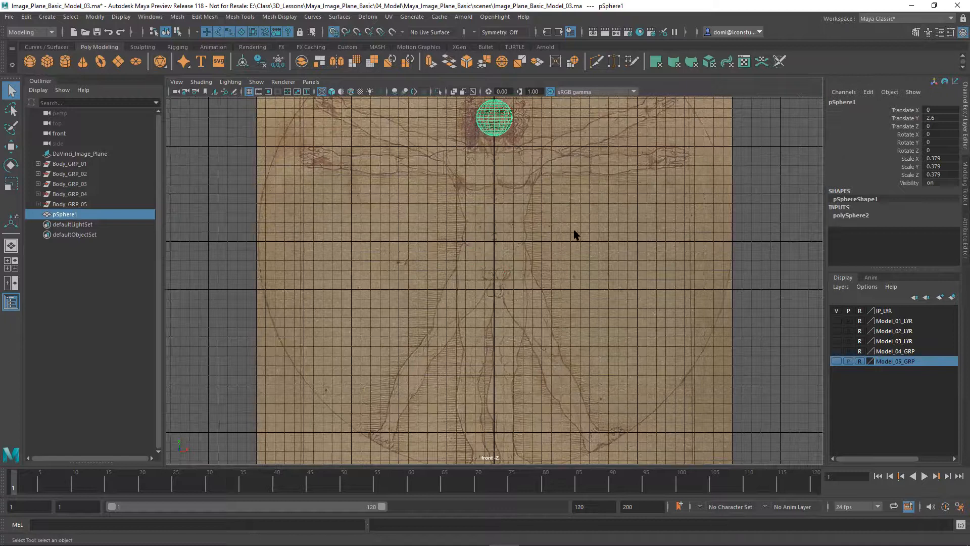
{"action": "key", "text": "f"}
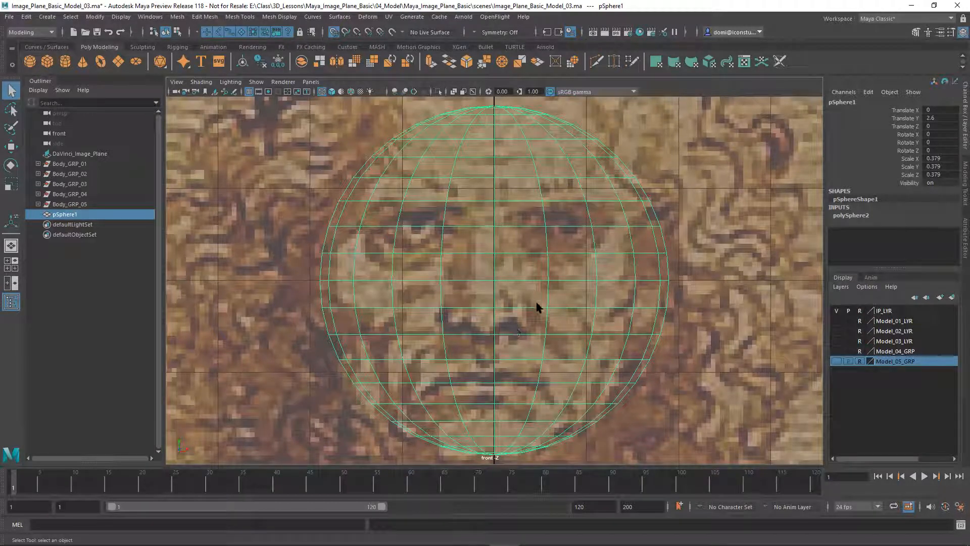
{"action": "scroll", "coordinate": [568, 320], "scroll_direction": "down", "scroll_amount": 6}
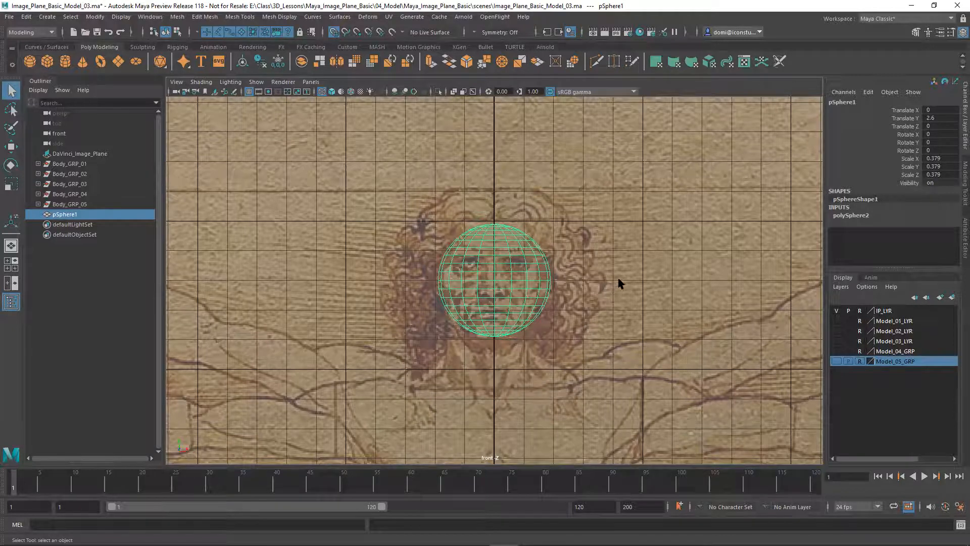
{"action": "middle_click_drag", "start_coordinate": [626, 275], "coordinate": [624, 206], "text": "alt"}
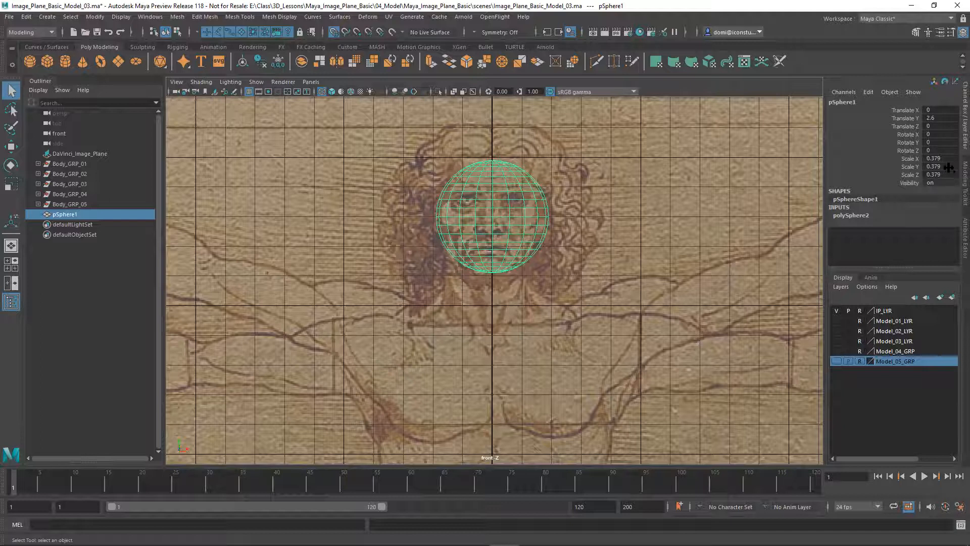
{"action": "left_click", "coordinate": [593, 347]}
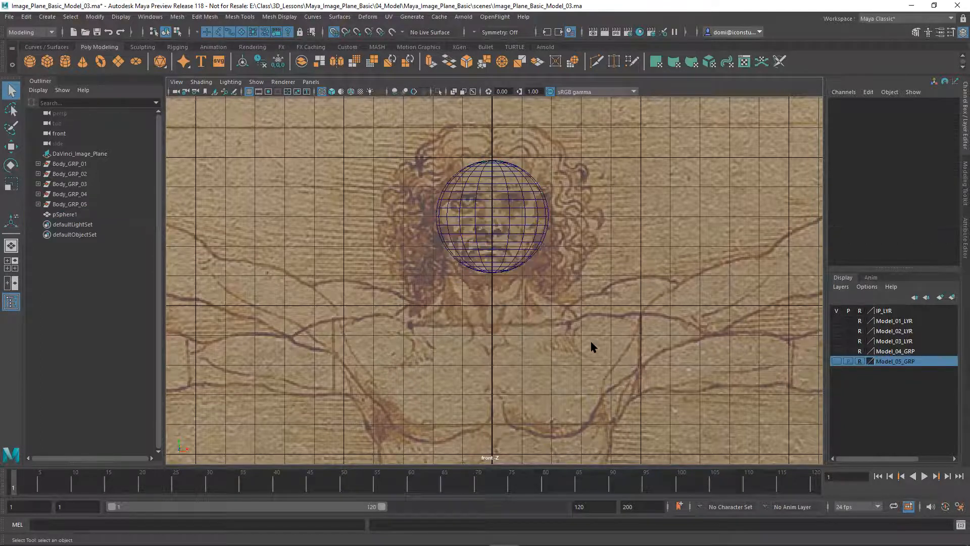
{"action": "right_click_drag", "start_coordinate": [592, 353], "coordinate": [590, 274], "text": "alt"}
{"action": "middle_click_drag", "start_coordinate": [607, 283], "coordinate": [602, 169], "text": "alt"}
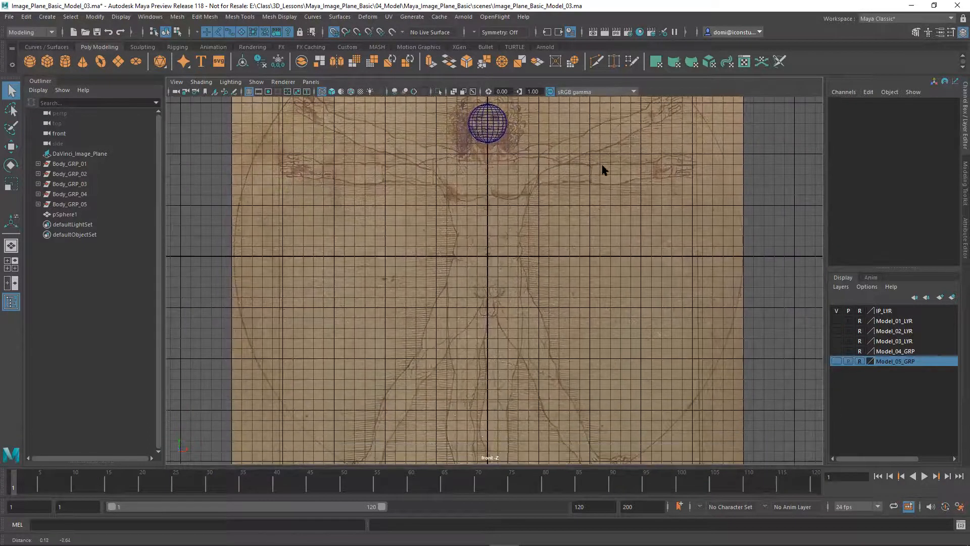
{"action": "mouse_move", "coordinate": [603, 190]}
{"action": "right_mouse_down", "text": "alt"}
{"action": "mouse_move", "coordinate": [602, 162]}
{"action": "mouse_move", "coordinate": [613, 201]}
{"action": "right_mouse_up", "text": "alt"}
{"action": "middle_click_drag", "start_coordinate": [613, 201], "coordinate": [597, 211], "text": "alt"}
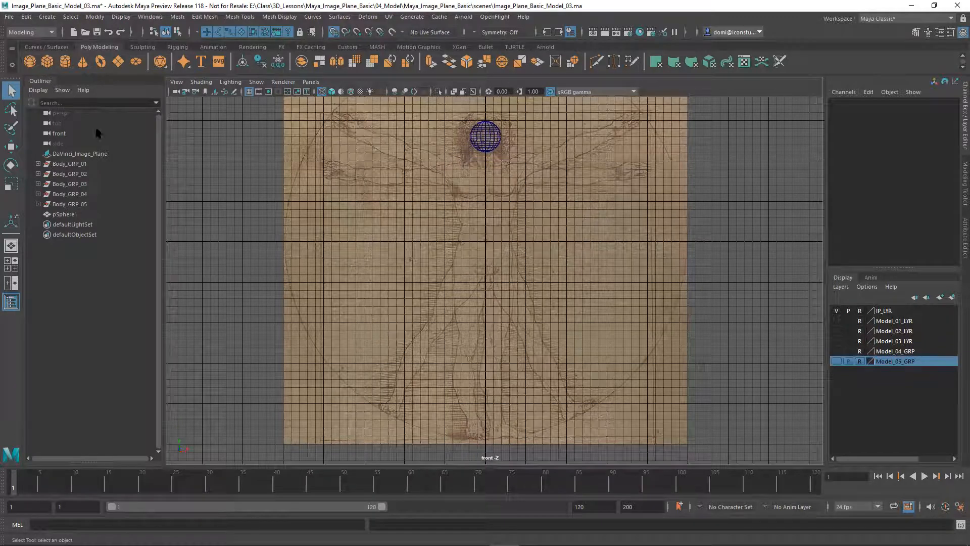
Add a polygon cylinder scaled to 0.632, 1.391, 0.632 as a tall torso
{"action": "left_click", "coordinate": [68, 63]}
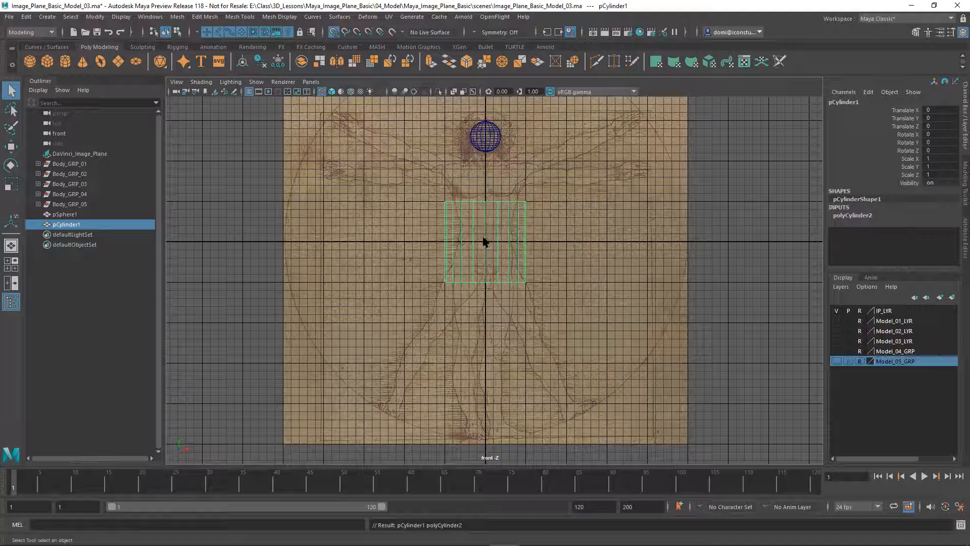
{"action": "key", "text": "r"}
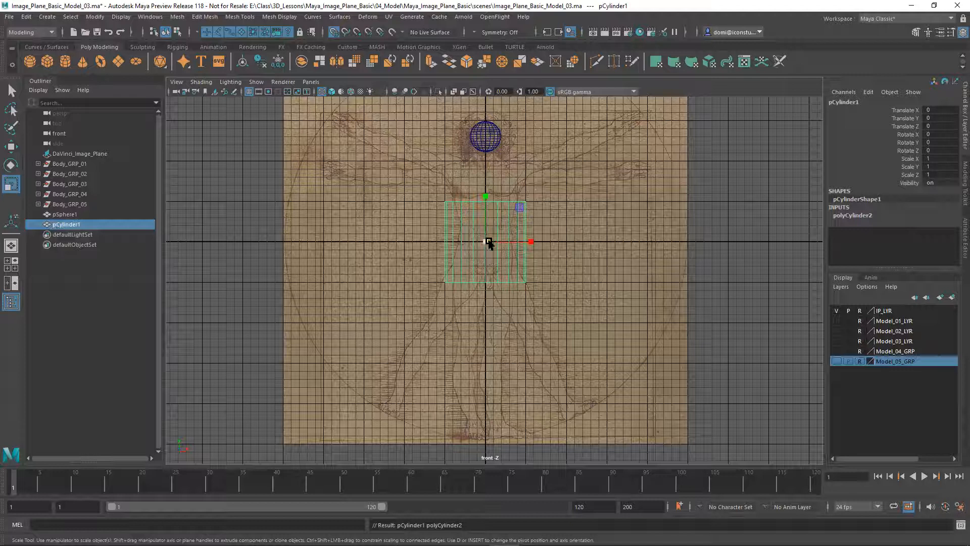
{"action": "left_click_drag", "start_coordinate": [485, 243], "coordinate": [462, 251]}
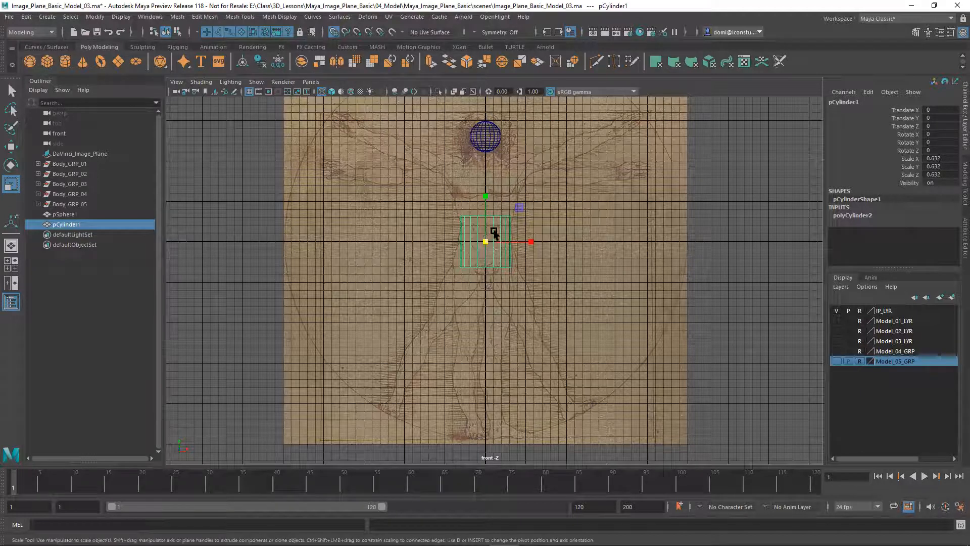
{"action": "left_click_drag", "start_coordinate": [485, 195], "coordinate": [486, 142]}
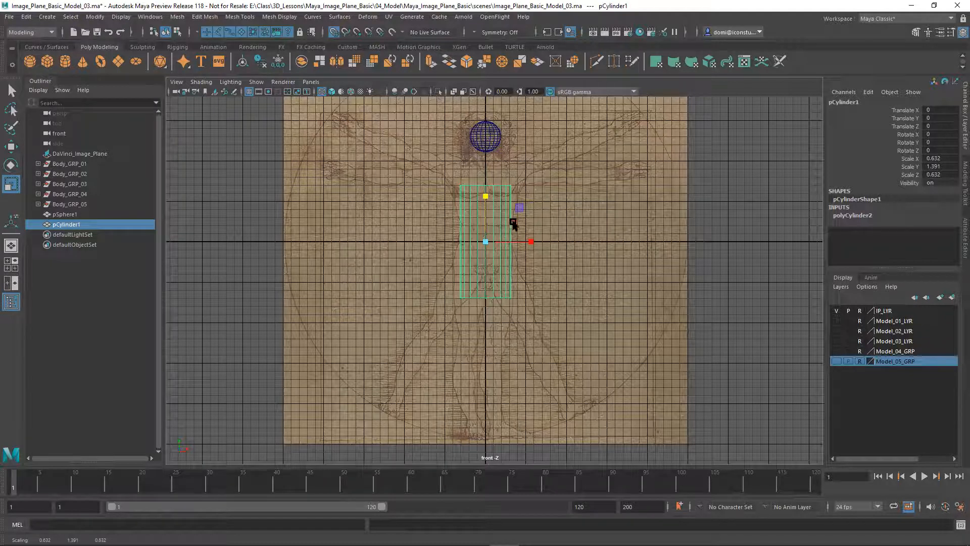
{"action": "left_click", "coordinate": [12, 147]}
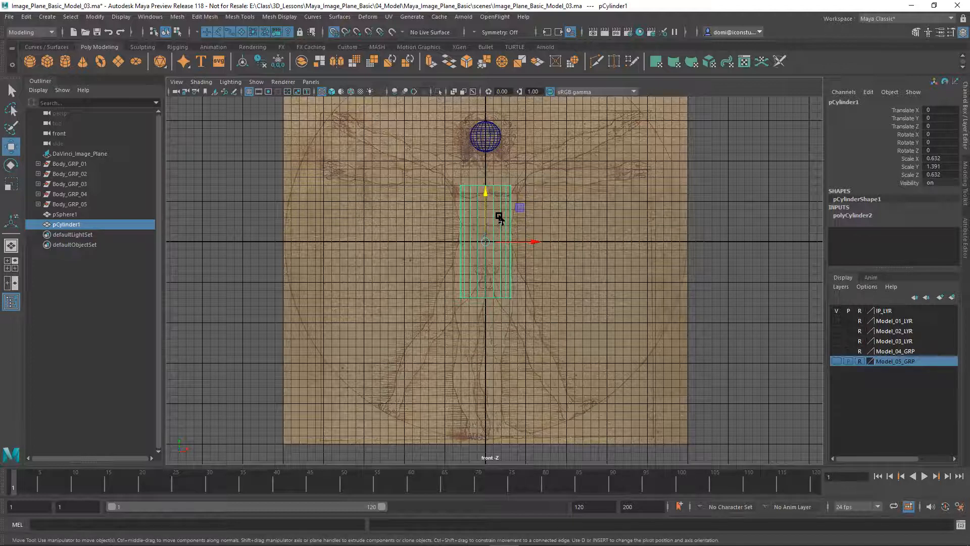
Snap the torso cylinder's pivot to the bottom centre of its base
{"action": "key", "text": "d"}
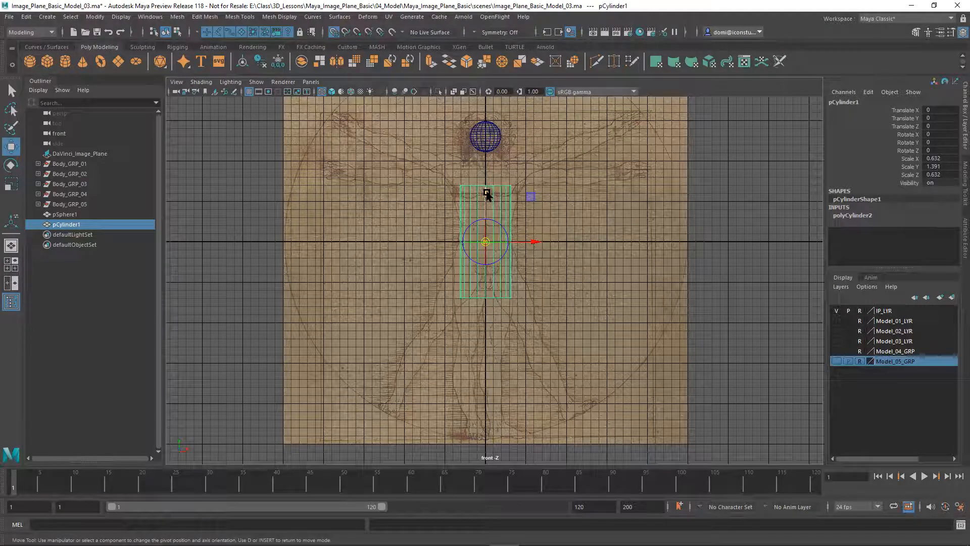
{"action": "left_click_drag", "start_coordinate": [487, 195], "coordinate": [479, 291]}
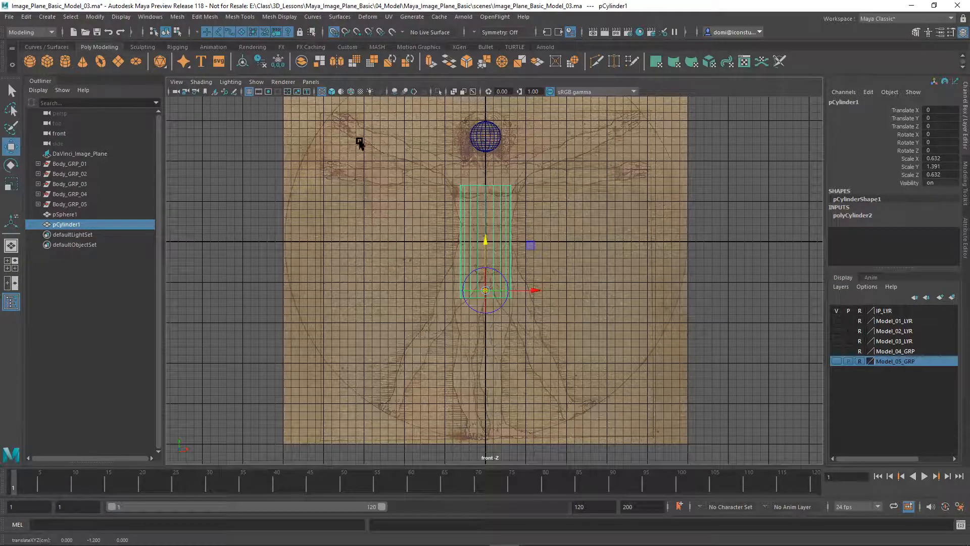
{"action": "key", "text": "d"}
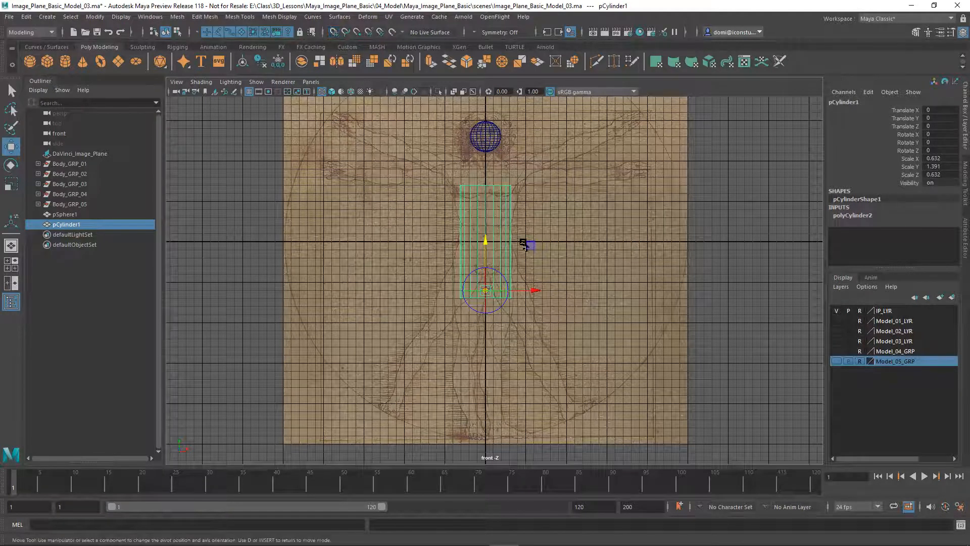
{"action": "left_click_drag", "start_coordinate": [484, 241], "coordinate": [494, 298]}
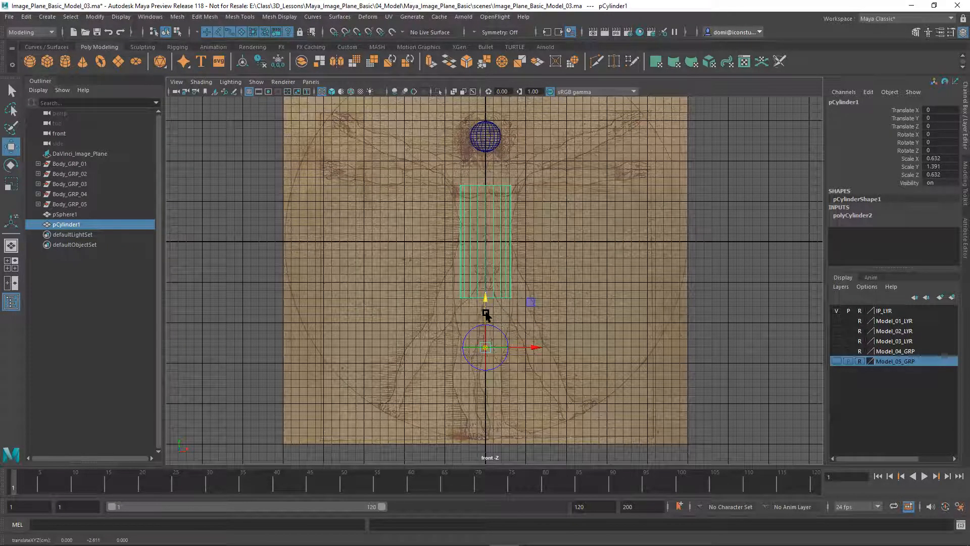
{"action": "key", "text": "v"}
{"action": "key", "text": "v"}
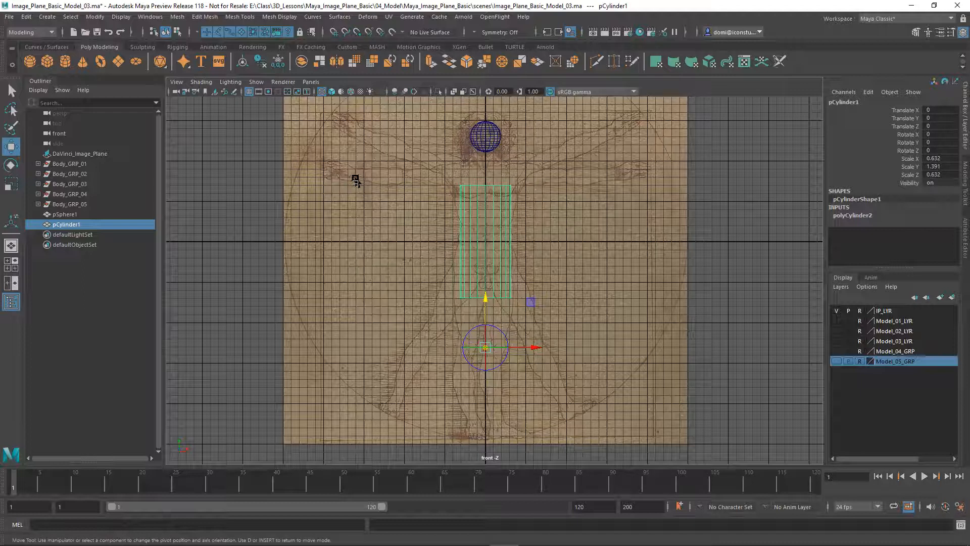
{"action": "key", "text": "x"}
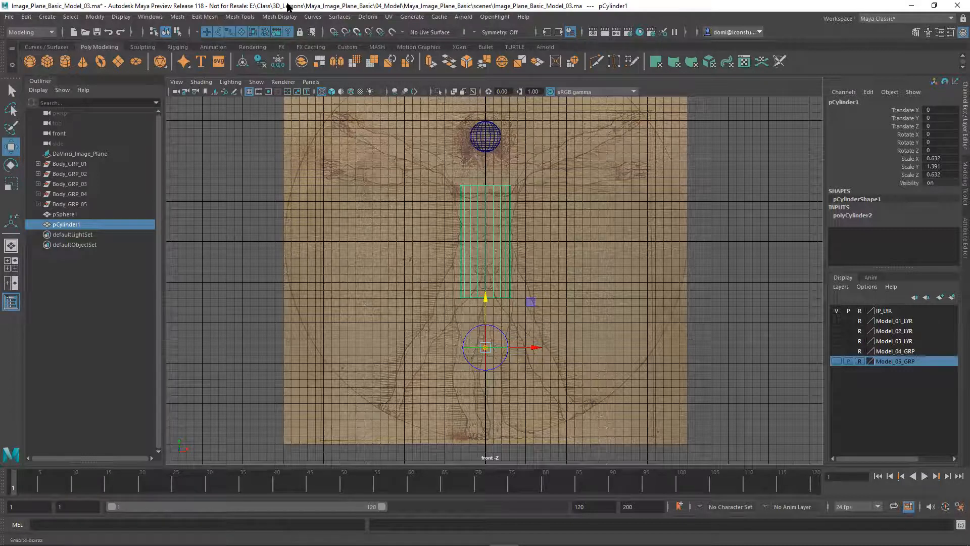
{"action": "key", "text": "d"}
{"action": "left_click_drag", "start_coordinate": [489, 302], "coordinate": [487, 300]}
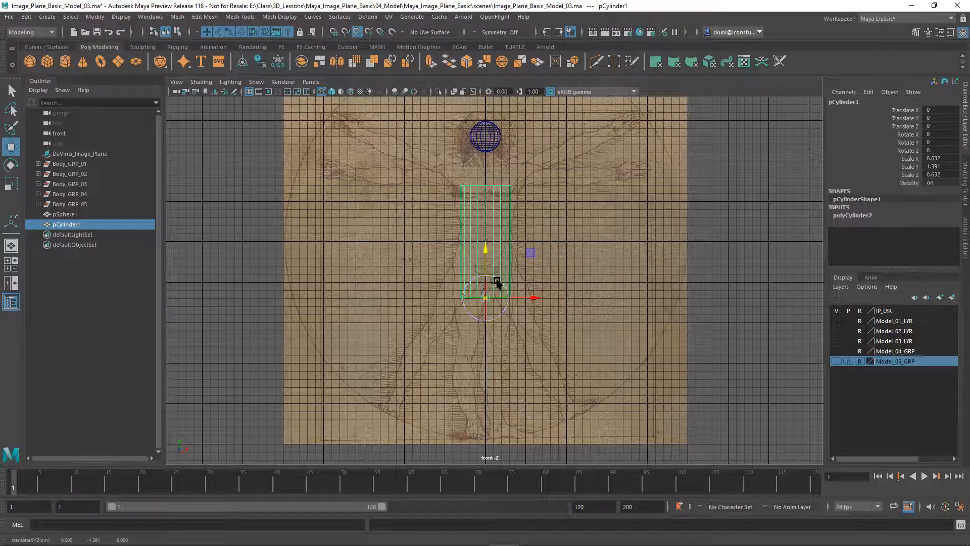
{"action": "key", "text": "d"}
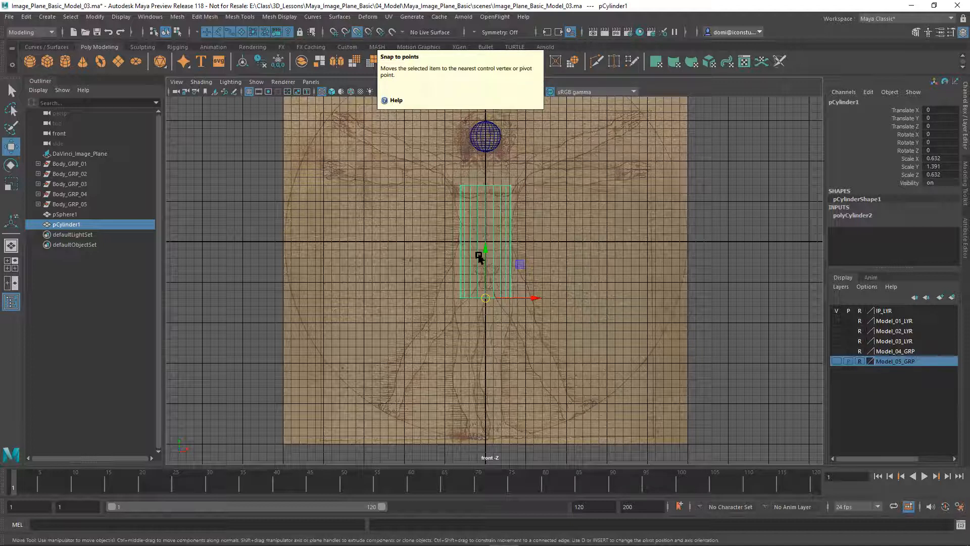
Grid-snap the torso to Translate Y 0.591 and shorten it to Scale Y 1.375
{"action": "left_click_drag", "start_coordinate": [485, 252], "coordinate": [488, 204]}
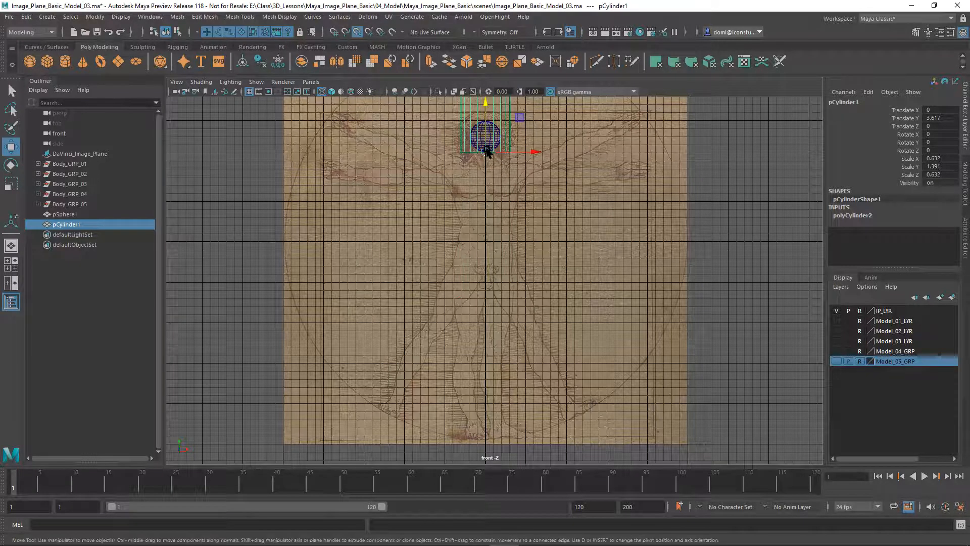
{"action": "left_click", "coordinate": [358, 33]}
{"action": "left_click", "coordinate": [334, 32]}
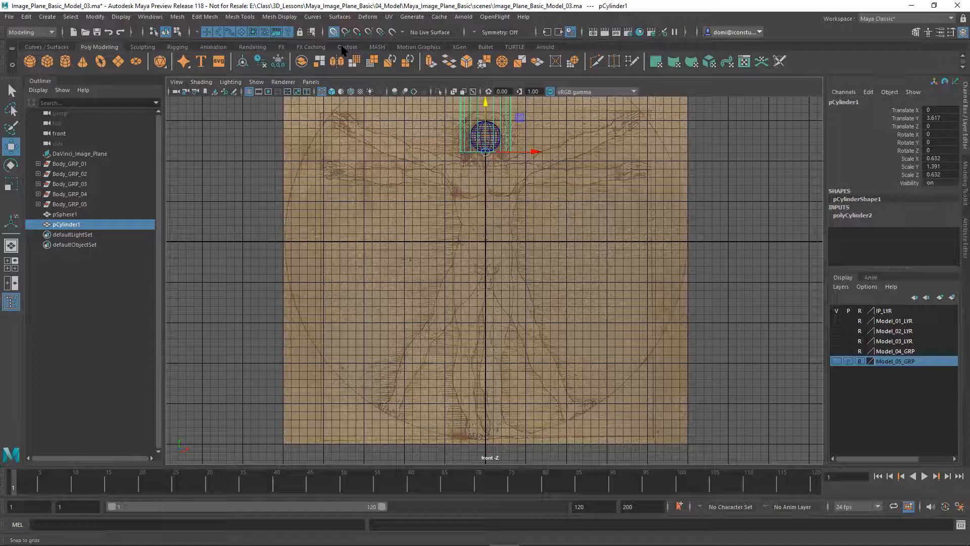
{"action": "left_click_drag", "start_coordinate": [485, 105], "coordinate": [479, 272]}
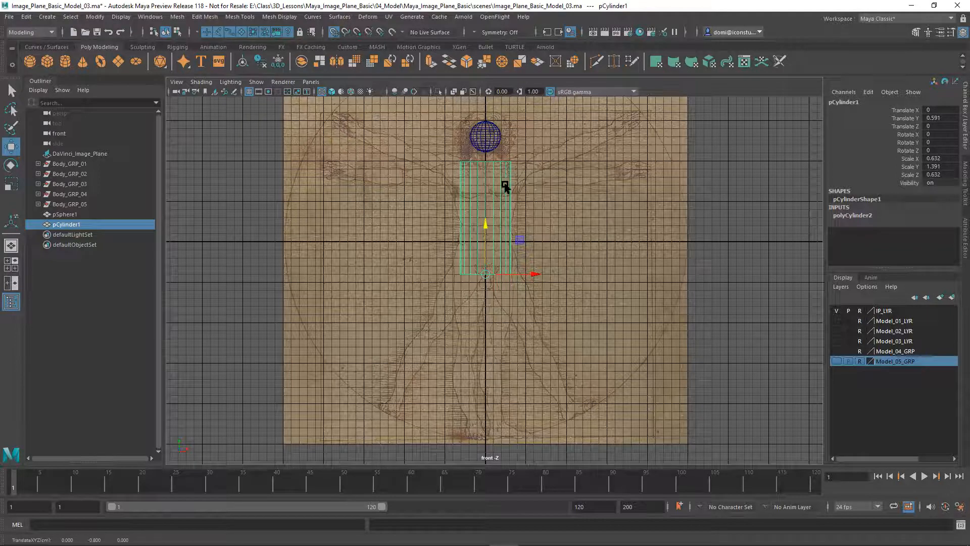
{"action": "left_click", "coordinate": [12, 184]}
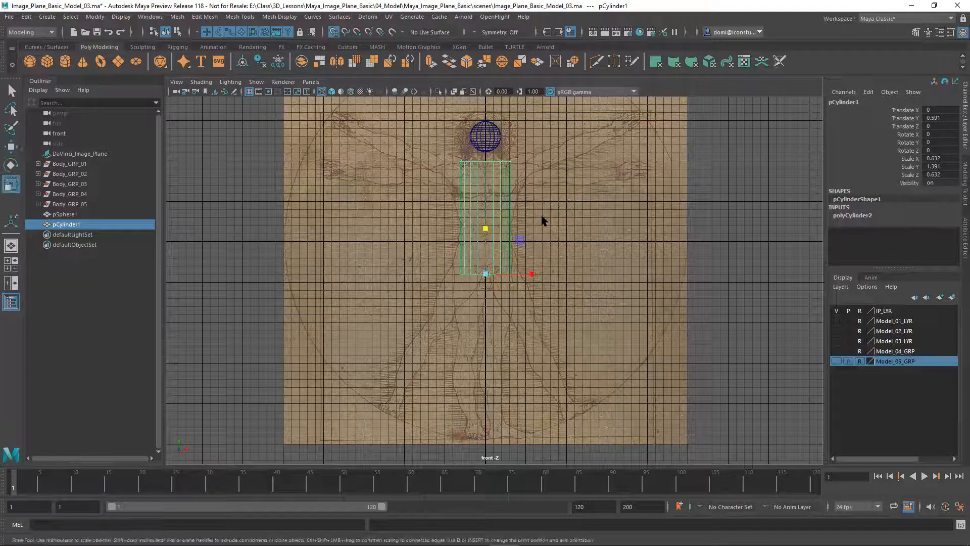
{"action": "left_click_drag", "start_coordinate": [486, 231], "coordinate": [486, 230]}
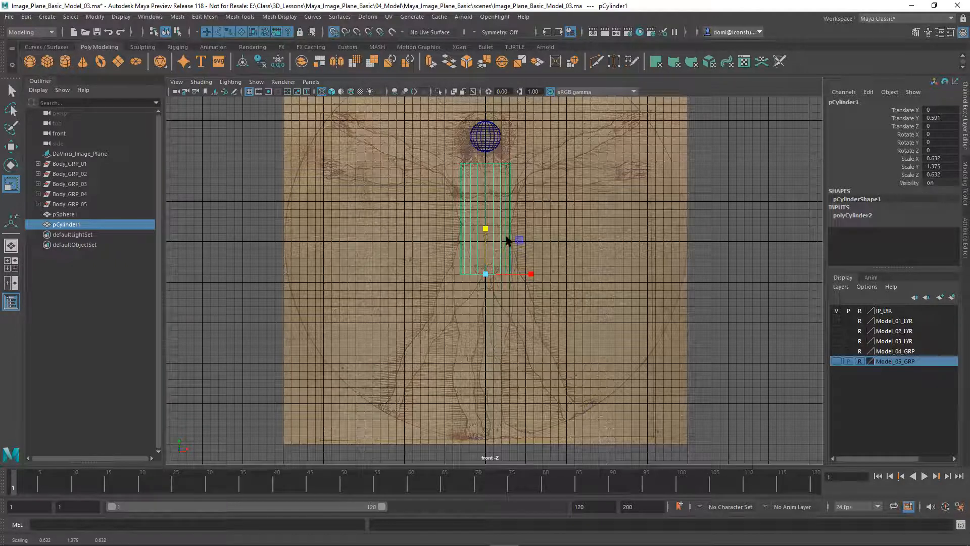
Zoom the front view in on the head and torso, then marquee-select pCylinder1
{"action": "left_click", "coordinate": [569, 210]}
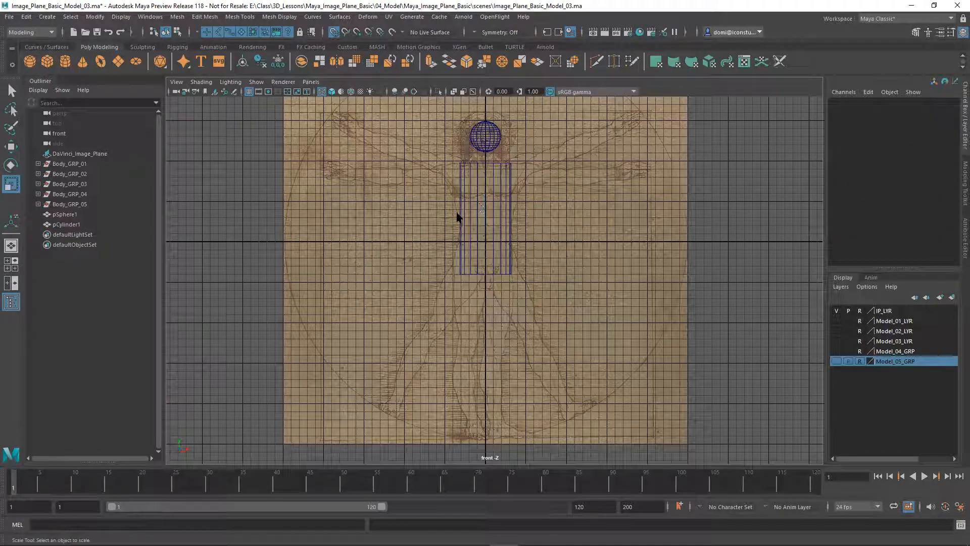
{"action": "middle_click_drag", "start_coordinate": [551, 239], "coordinate": [547, 318], "text": "alt"}
{"action": "mouse_move", "coordinate": [547, 317]}
{"action": "right_mouse_down", "text": "alt"}
{"action": "mouse_move", "coordinate": [528, 433]}
{"action": "mouse_move", "coordinate": [555, 304]}
{"action": "right_mouse_up", "text": "alt"}
{"action": "mouse_move", "coordinate": [556, 304]}
{"action": "middle_mouse_down", "text": "alt"}
{"action": "mouse_move", "coordinate": [552, 315]}
{"action": "mouse_move", "coordinate": [557, 307]}
{"action": "middle_mouse_up", "text": "alt"}
{"action": "right_click_drag", "start_coordinate": [558, 318], "coordinate": [556, 364], "text": "alt"}
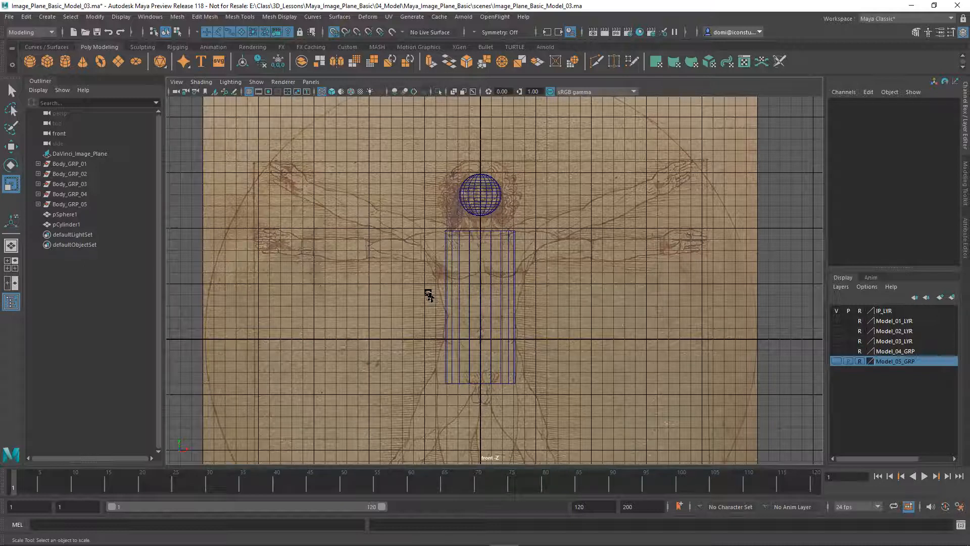
{"action": "left_click_drag", "start_coordinate": [424, 285], "coordinate": [548, 320]}
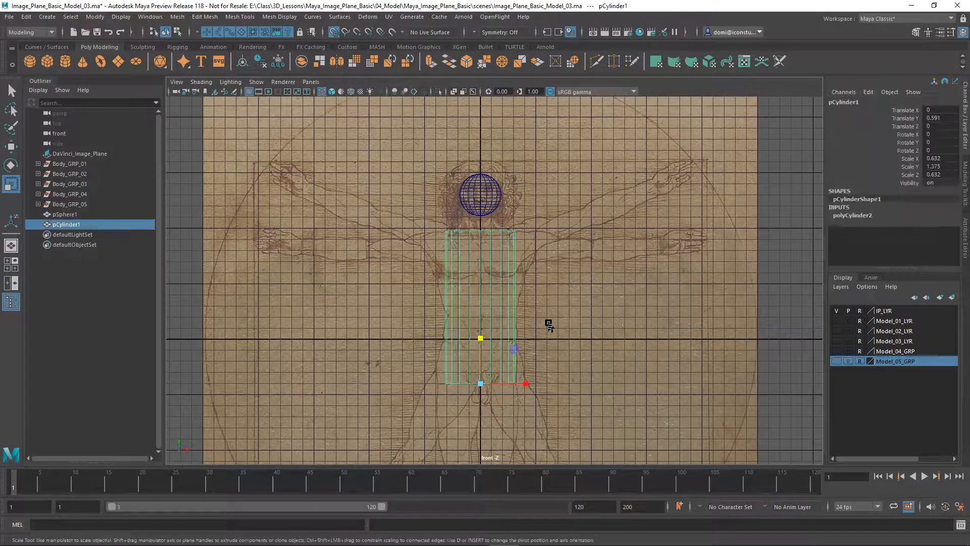
Shift-drag a copy of the torso upward and point-snap its base onto the torso top
{"action": "left_click", "coordinate": [11, 147]}
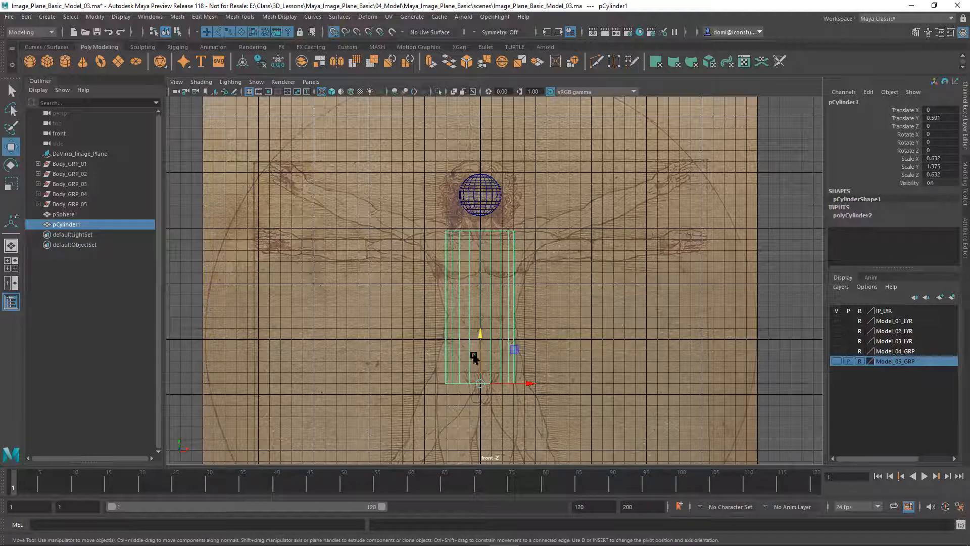
{"action": "left_click_drag", "start_coordinate": [480, 339], "coordinate": [509, 225], "text": "shift"}
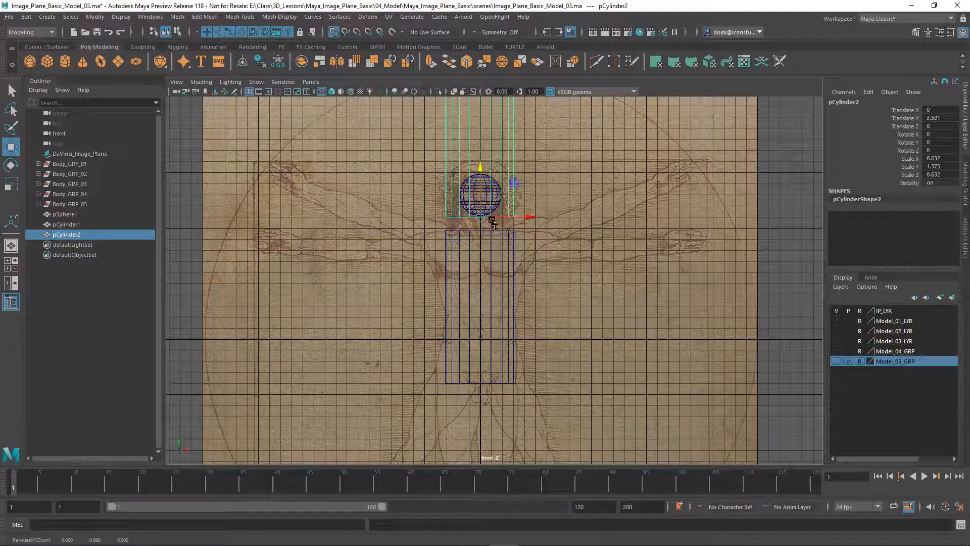
{"action": "left_click", "coordinate": [334, 32]}
{"action": "left_click", "coordinate": [358, 32]}
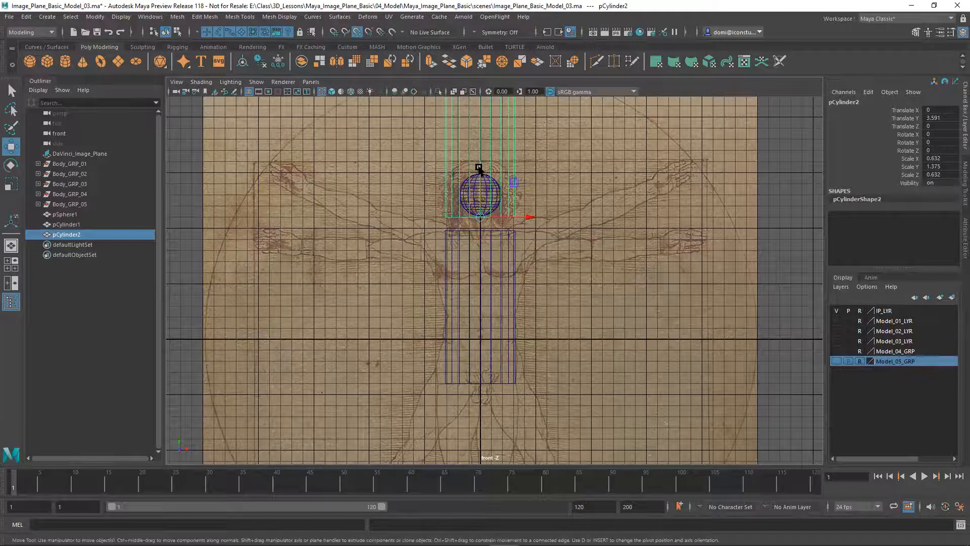
{"action": "left_click_drag", "start_coordinate": [480, 168], "coordinate": [473, 236]}
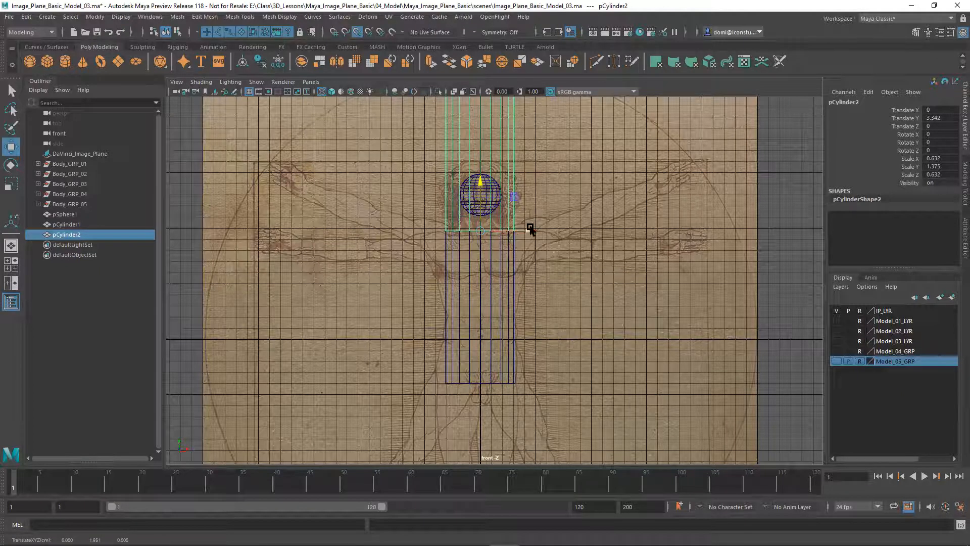
Briefly hide and reshow the Da Vinci image plane, then select the copied cylinder
{"action": "left_click", "coordinate": [837, 312]}
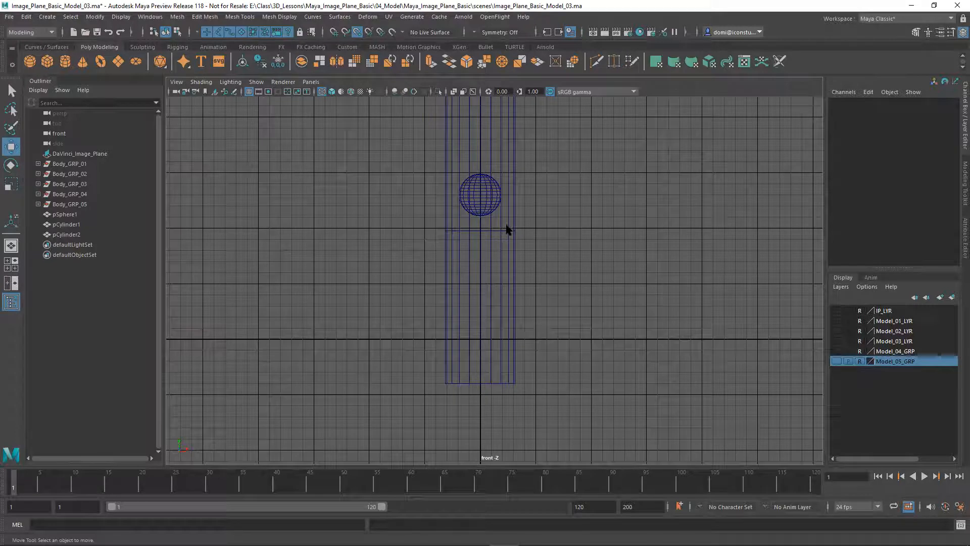
{"action": "left_click", "coordinate": [837, 311]}
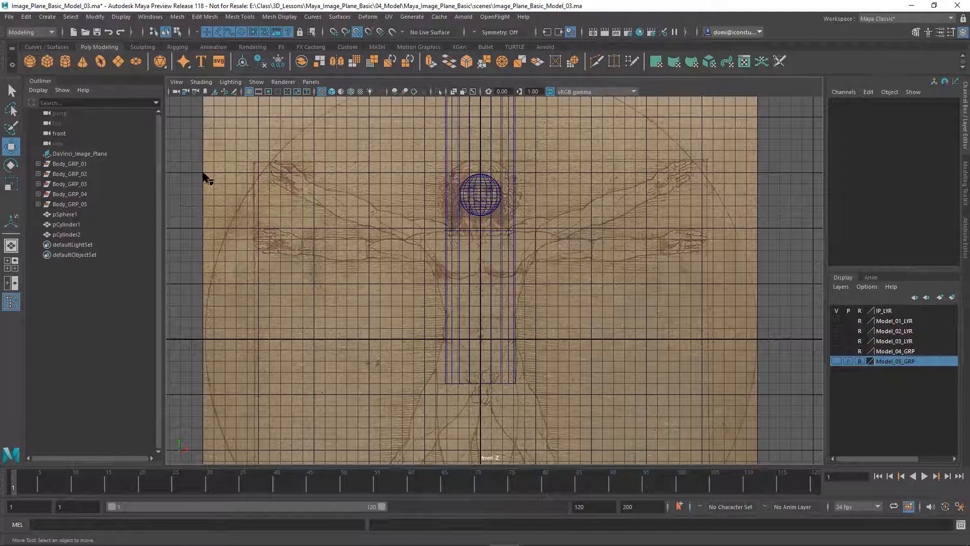
{"action": "left_click", "coordinate": [7, 186]}
{"action": "left_click_drag", "start_coordinate": [448, 134], "coordinate": [503, 149]}
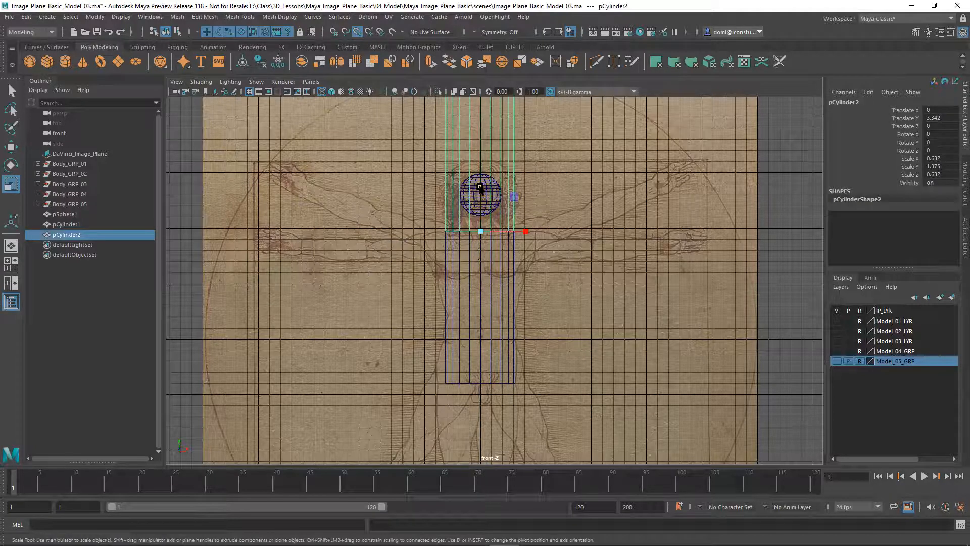
Scale pCylinder2 down to 0.318 × 0.131 × 0.318 as a short neck
{"action": "left_click_drag", "start_coordinate": [482, 231], "coordinate": [399, 261]}
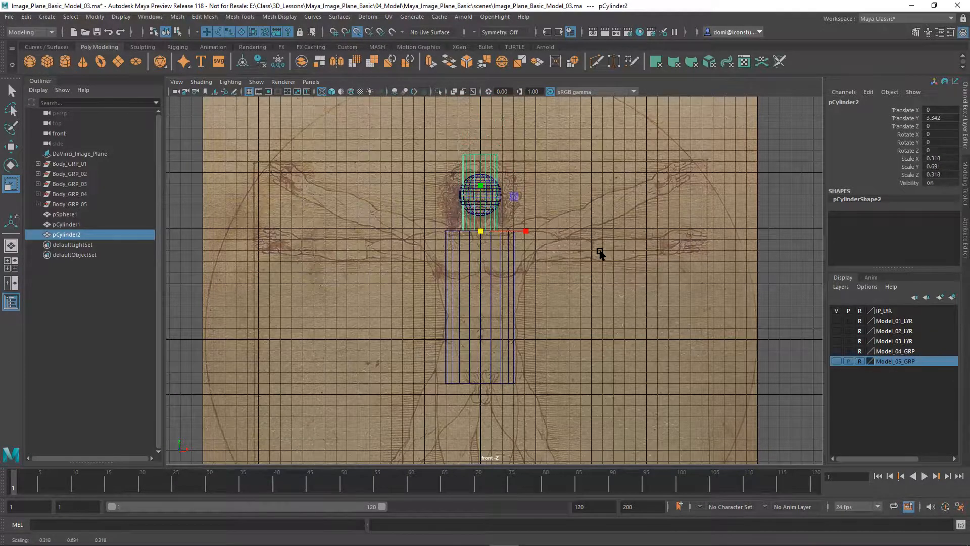
{"action": "scroll", "coordinate": [609, 328], "scroll_direction": "up", "scroll_amount": 3}
{"action": "scroll", "coordinate": [583, 294], "scroll_direction": "up", "scroll_amount": 1}
{"action": "scroll", "coordinate": [582, 293], "scroll_direction": "up", "scroll_amount": 4}
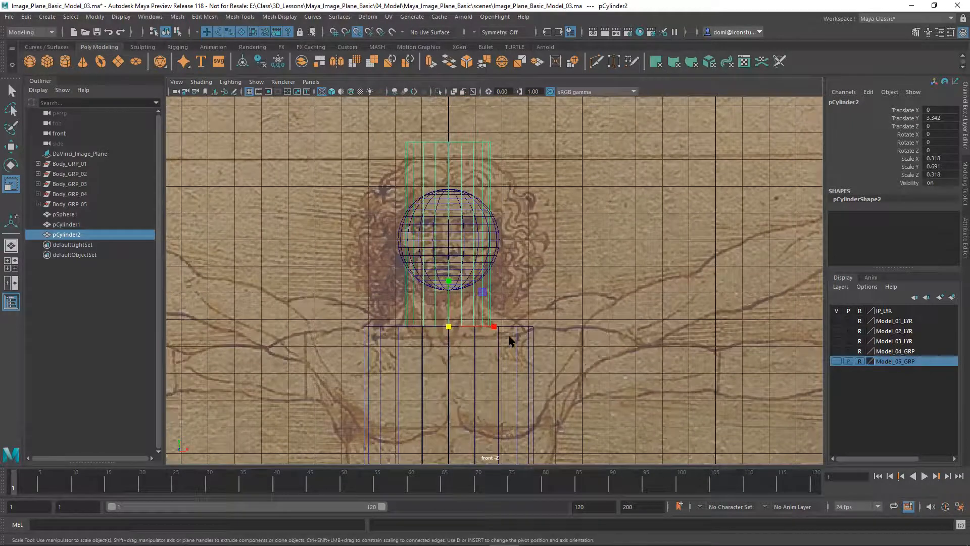
{"action": "left_click", "coordinate": [449, 325]}
{"action": "left_click_drag", "start_coordinate": [449, 282], "coordinate": [450, 320]}
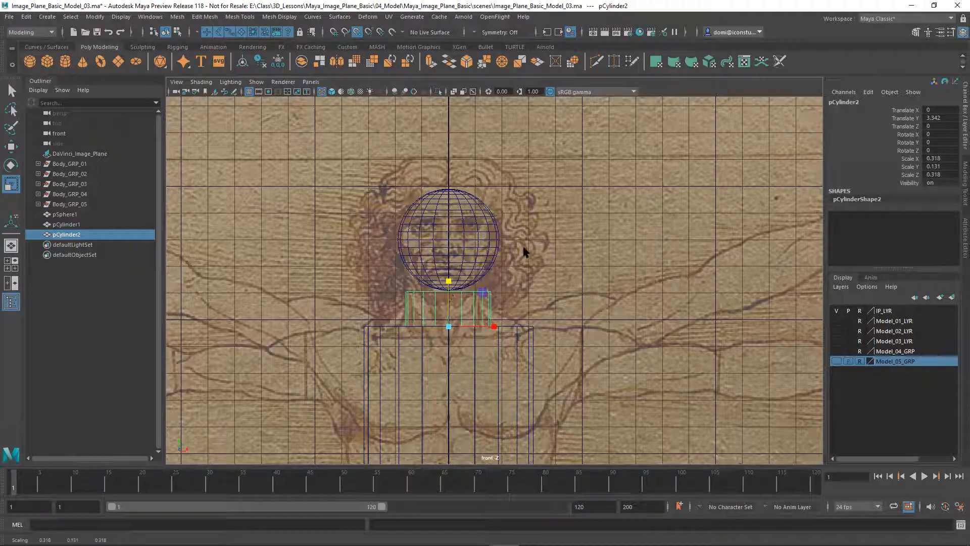
Deselect the neck and zoom out to frame the whole image plane
{"action": "left_click", "coordinate": [552, 229]}
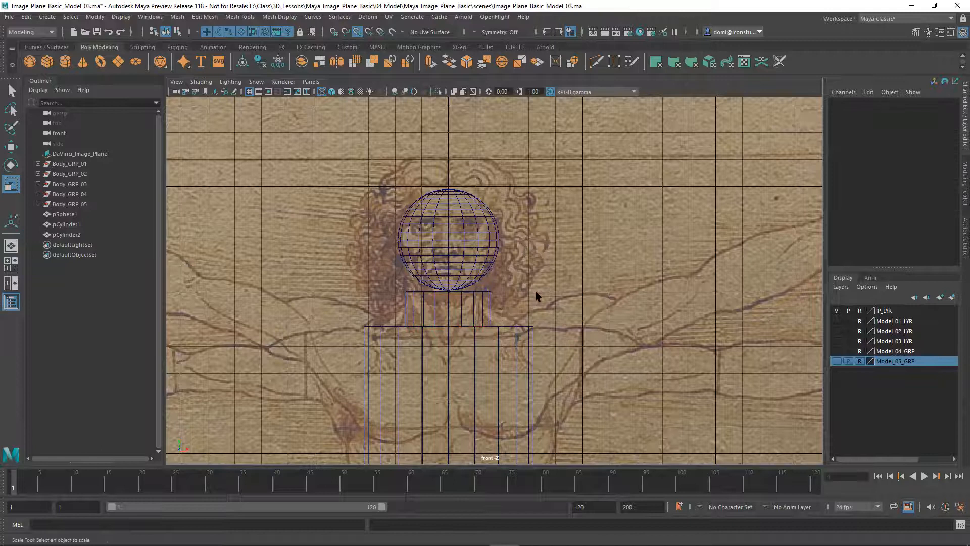
{"action": "middle_click_drag", "start_coordinate": [543, 296], "coordinate": [551, 258], "text": "alt"}
{"action": "right_click_drag", "start_coordinate": [556, 264], "coordinate": [371, 279], "text": "alt"}
{"action": "middle_click_drag", "start_coordinate": [371, 279], "coordinate": [350, 198], "text": "alt"}
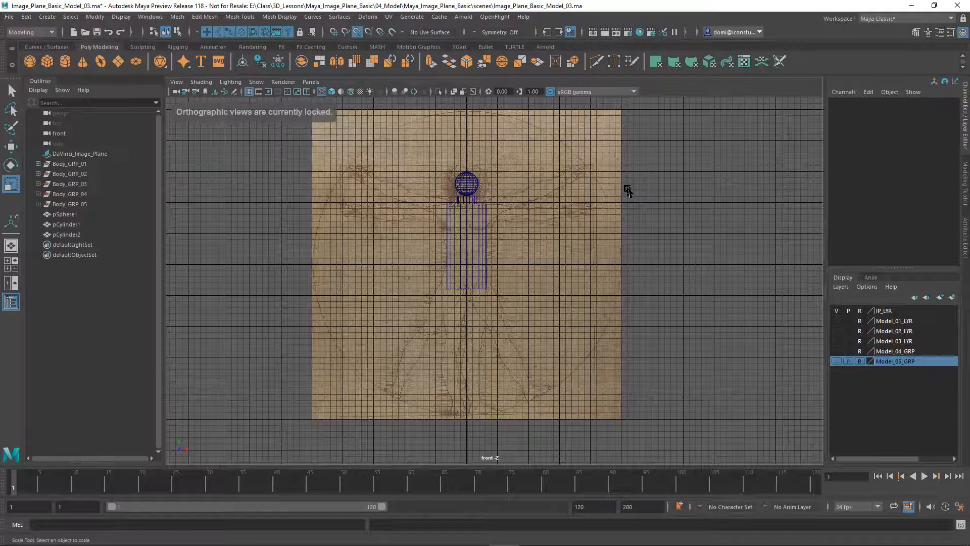
Review head, neck and torso in the four-view layout, then maximize front and select pCylinder1
{"action": "key", "text": "space"}
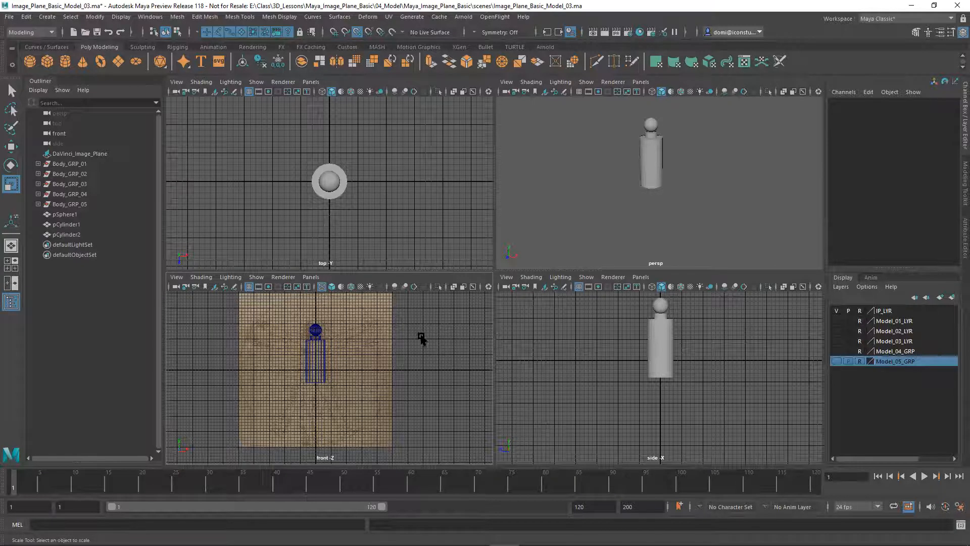
{"action": "key", "text": "space"}
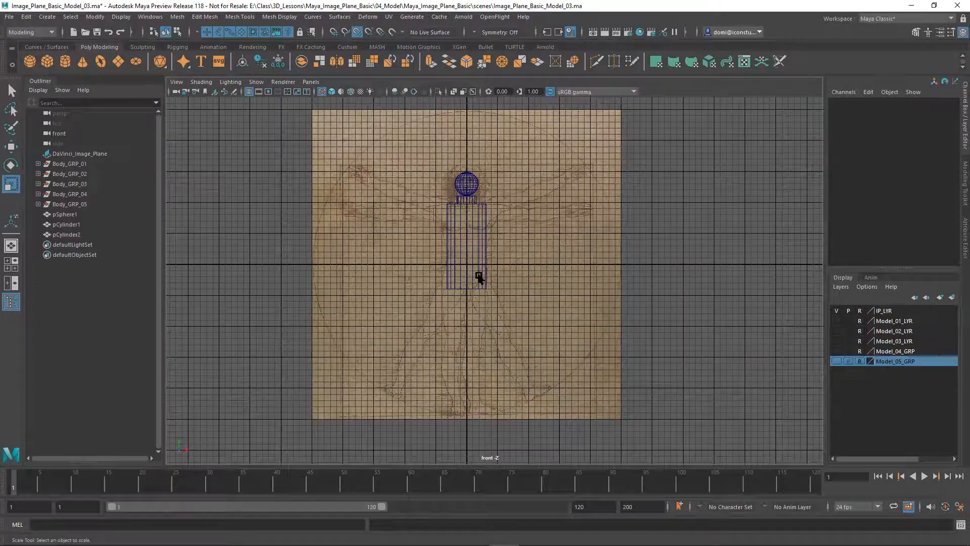
{"action": "left_click", "coordinate": [467, 247]}
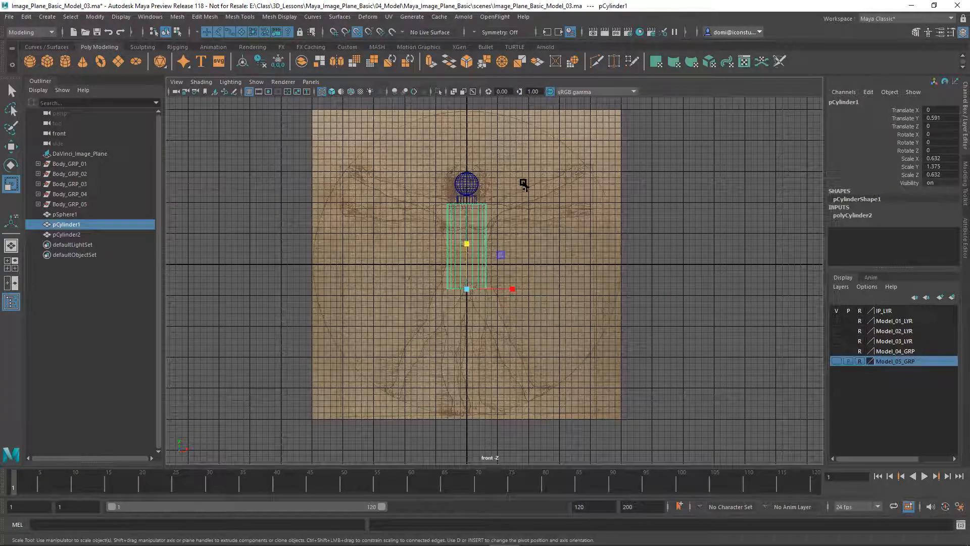
Duplicate the torso cylinder and rotate the copy to Rotate Z -180 so it hangs downward
{"action": "left_click", "coordinate": [25, 17]}
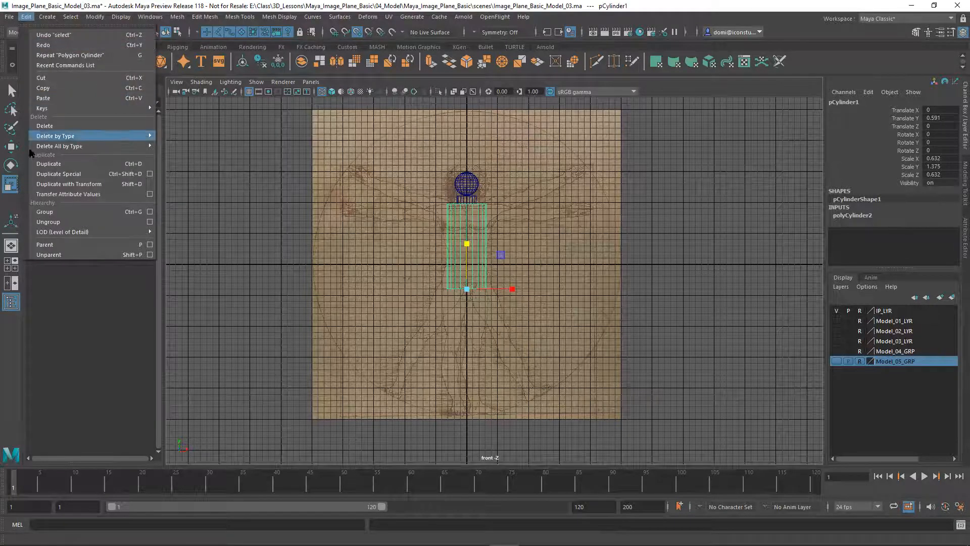
{"action": "left_click", "coordinate": [43, 169]}
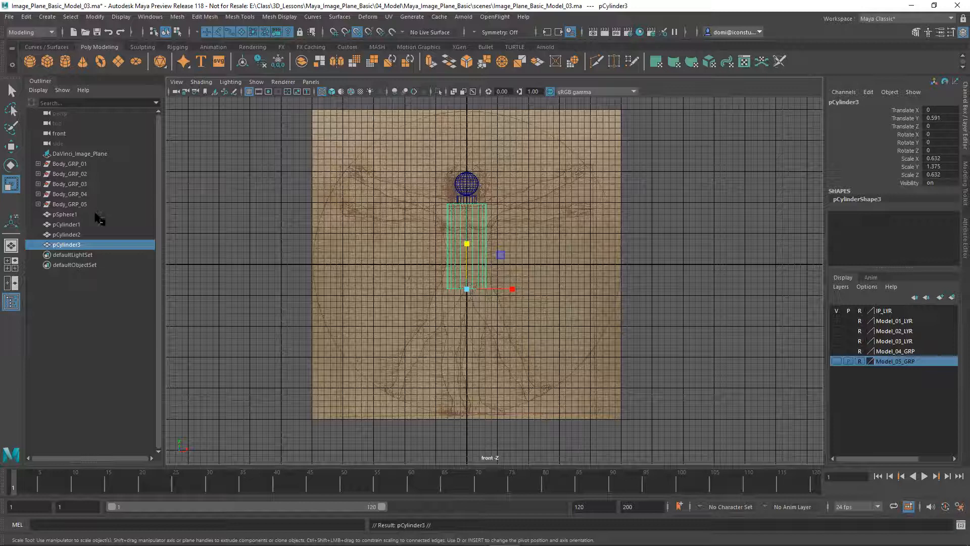
{"action": "left_click", "coordinate": [11, 165]}
{"action": "mouse_move", "coordinate": [501, 260]}
{"action": "left_mouse_down"}
{"action": "mouse_move", "coordinate": [510, 310]}
{"action": "mouse_move", "coordinate": [497, 336]}
{"action": "mouse_move", "coordinate": [450, 372]}
{"action": "mouse_move", "coordinate": [424, 379]}
{"action": "mouse_move", "coordinate": [404, 368]}
{"action": "left_mouse_up"}
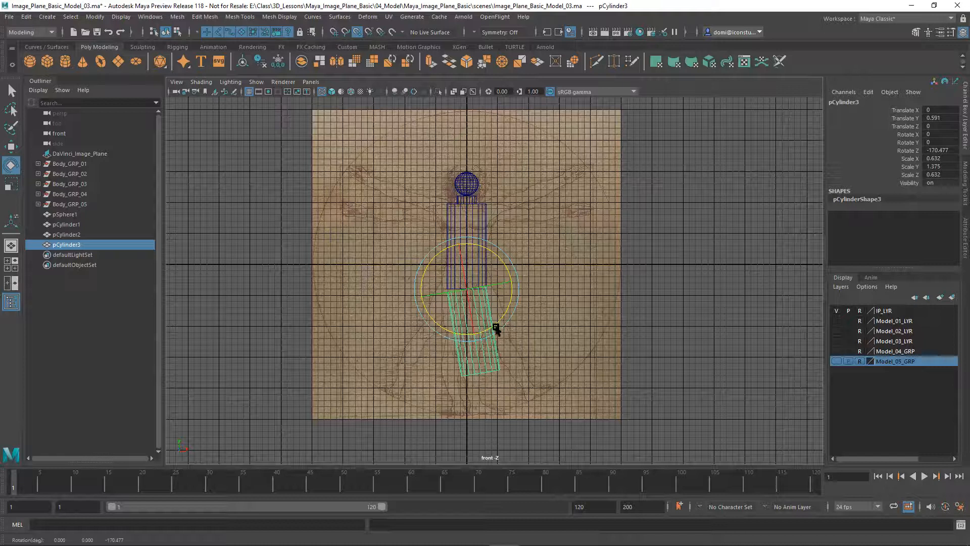
{"action": "mouse_move", "coordinate": [510, 295]}
{"action": "left_mouse_down"}
{"action": "mouse_move", "coordinate": [505, 304]}
{"action": "mouse_move", "coordinate": [520, 272]}
{"action": "mouse_move", "coordinate": [517, 298]}
{"action": "mouse_move", "coordinate": [494, 329]}
{"action": "mouse_move", "coordinate": [518, 306]}
{"action": "left_mouse_up"}
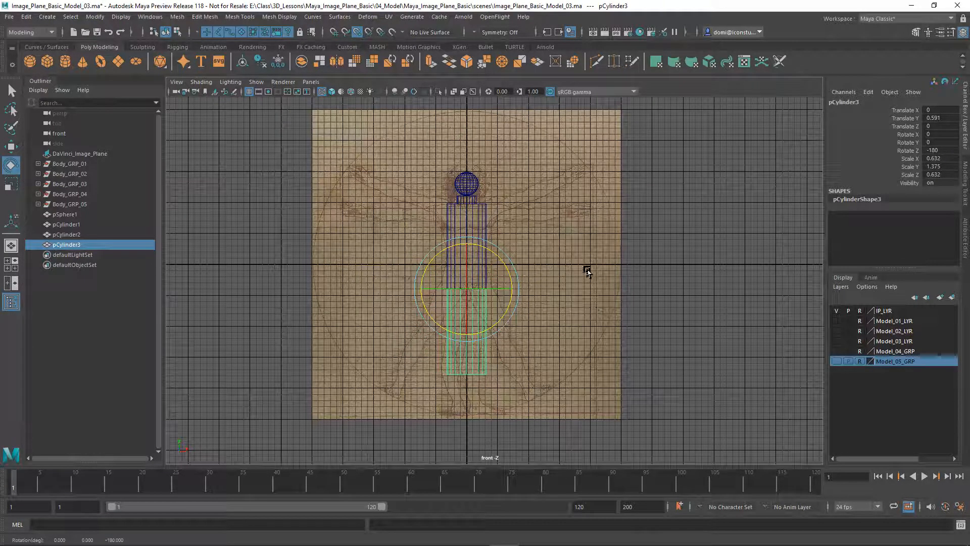
{"action": "scroll", "coordinate": [577, 272], "scroll_direction": "up", "scroll_amount": 5}
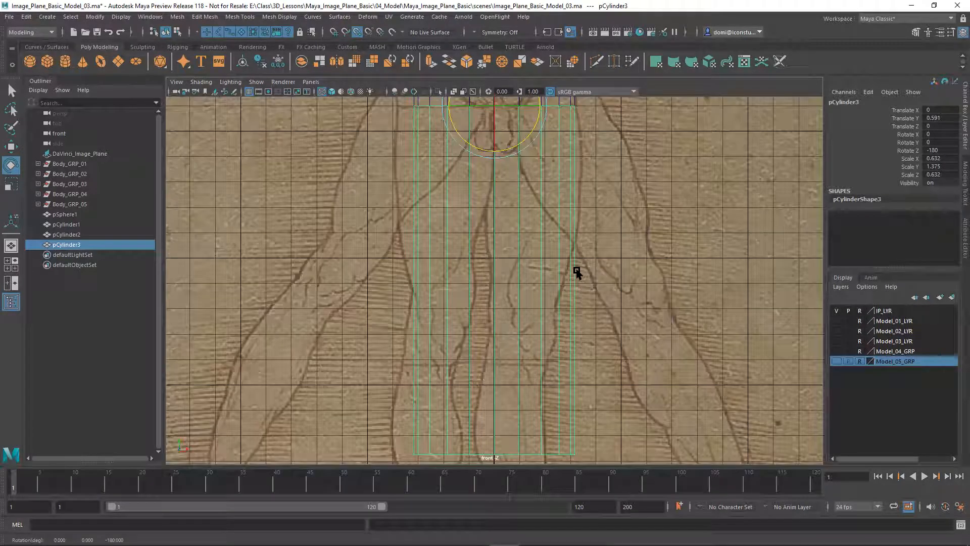
{"action": "scroll", "coordinate": [640, 374], "scroll_direction": "down", "scroll_amount": 2}
{"action": "scroll", "coordinate": [640, 371], "scroll_direction": "down", "scroll_amount": 3}
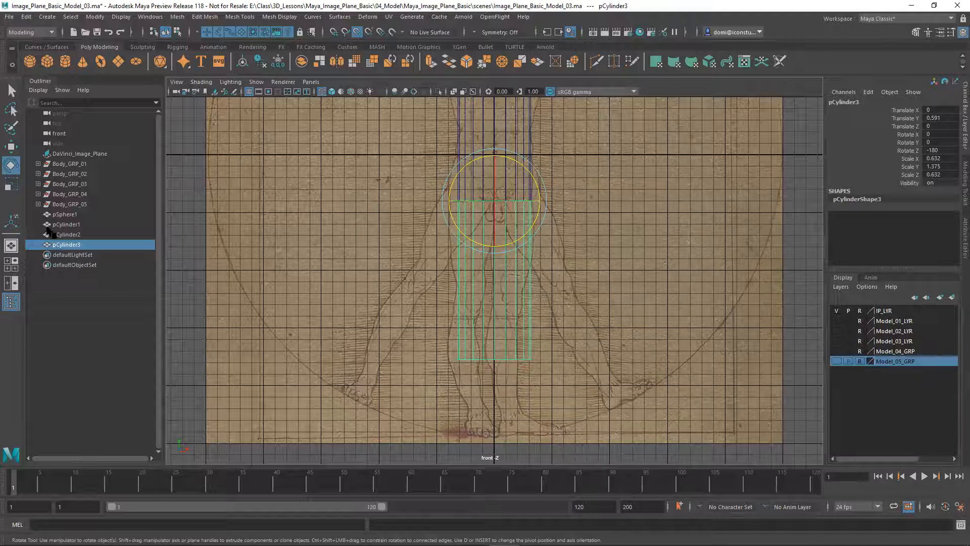
Grid-snap the flipped cylinder sideways to Translate X 0.4, over one leg
{"action": "left_click", "coordinate": [11, 146]}
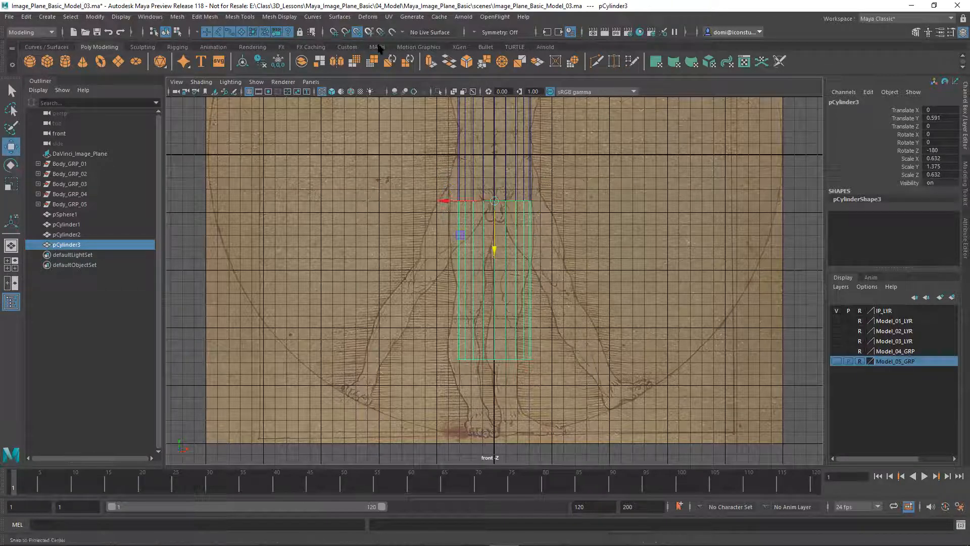
{"action": "key", "text": "x"}
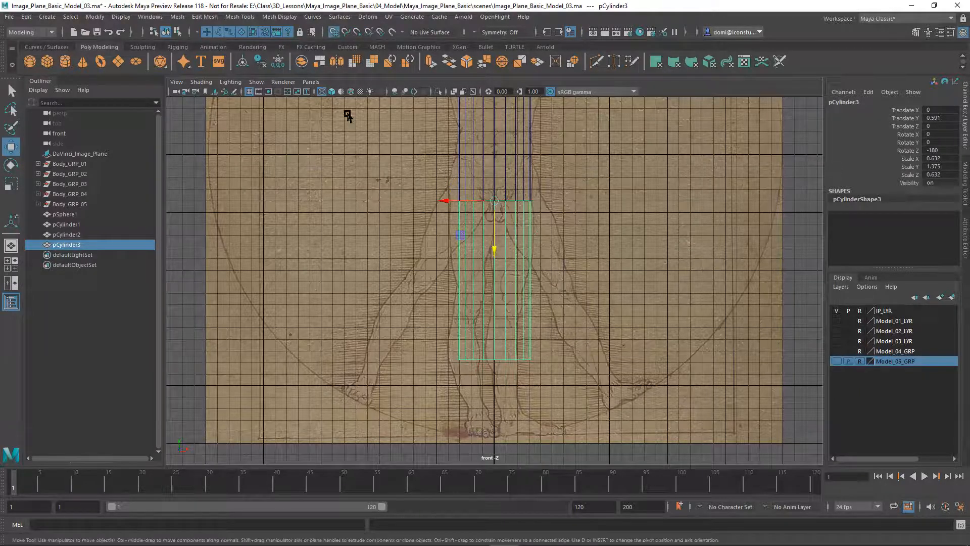
{"action": "left_click_drag", "start_coordinate": [446, 198], "coordinate": [521, 209]}
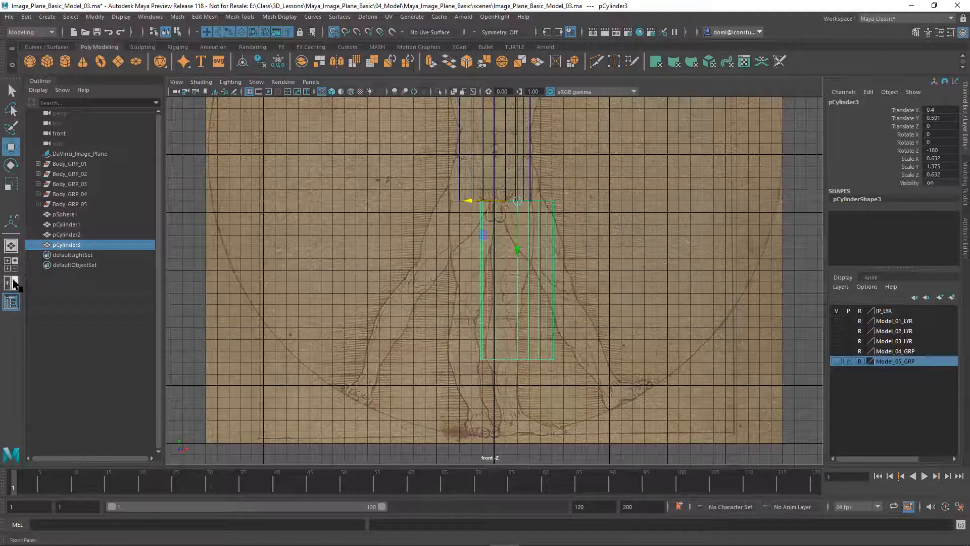
{"action": "left_click", "coordinate": [11, 183]}
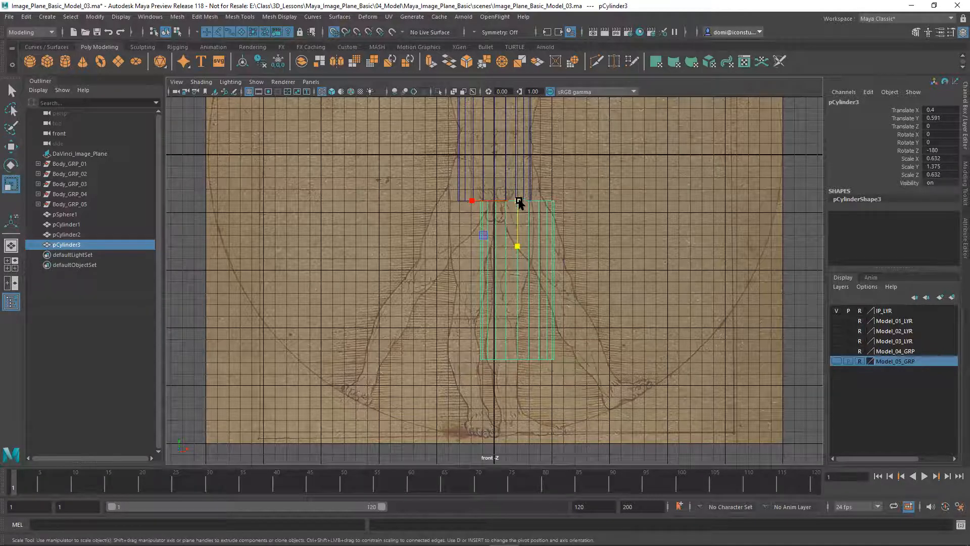
Scale the leg cylinder to 0.307 × 0.89 × 0.307, slimmer and slightly longer
{"action": "left_click_drag", "start_coordinate": [517, 200], "coordinate": [440, 217]}
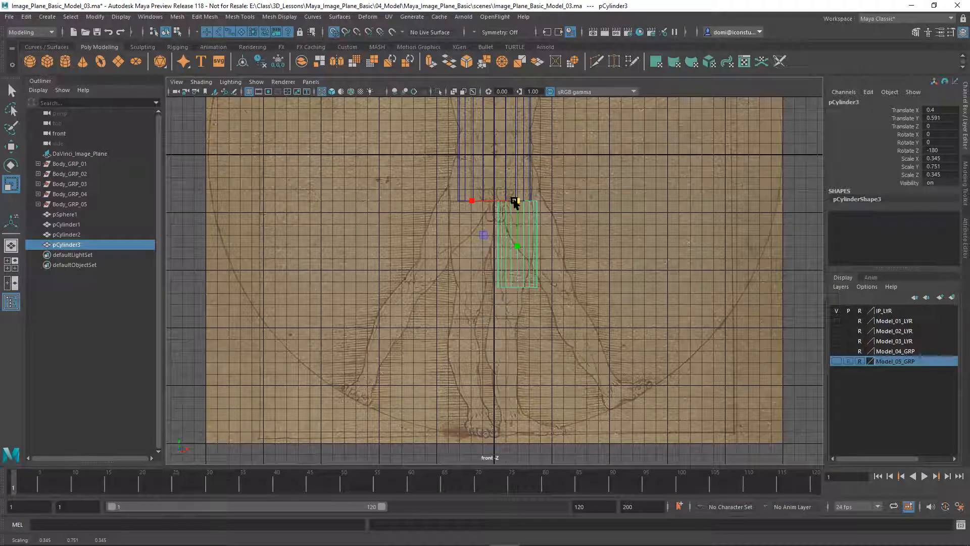
{"action": "left_click_drag", "start_coordinate": [517, 202], "coordinate": [505, 208]}
{"action": "left_click_drag", "start_coordinate": [518, 241], "coordinate": [516, 264]}
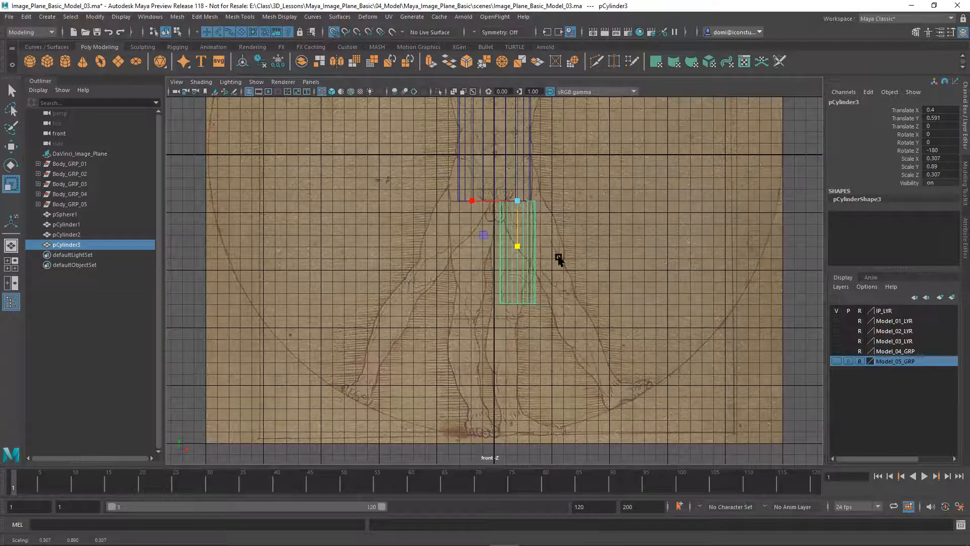
Pan across the drawing and select the head sphere pSphere1
{"action": "left_click", "coordinate": [587, 227]}
{"action": "middle_click_drag", "start_coordinate": [593, 212], "coordinate": [554, 341], "text": "alt"}
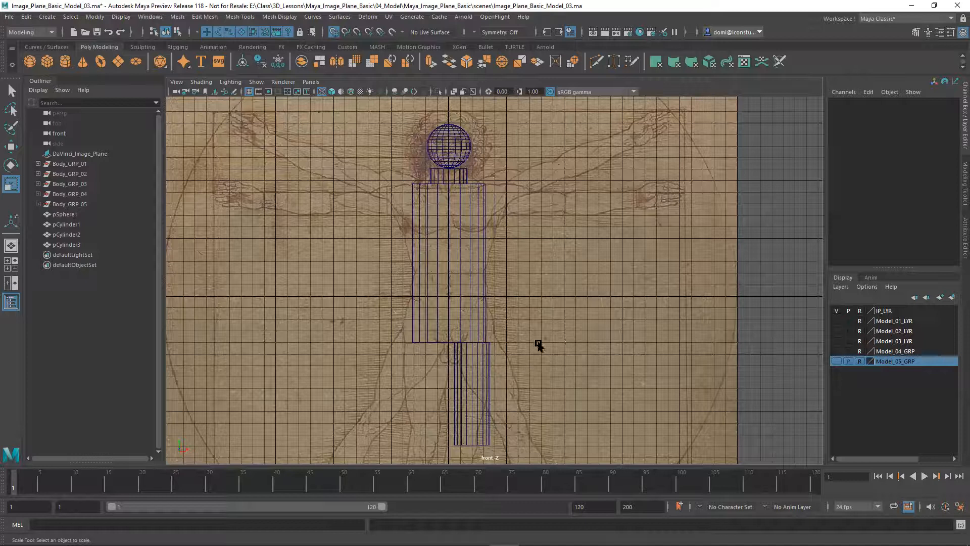
{"action": "left_click", "coordinate": [453, 143]}
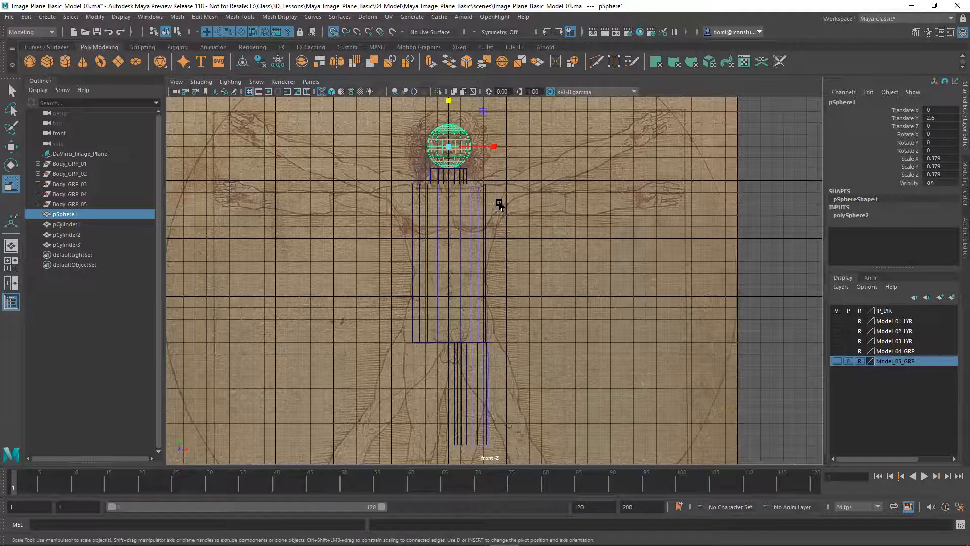
Clone the head sphere to X 1, Y 1.6 and scale the copy to 0.288
{"action": "left_click", "coordinate": [11, 146]}
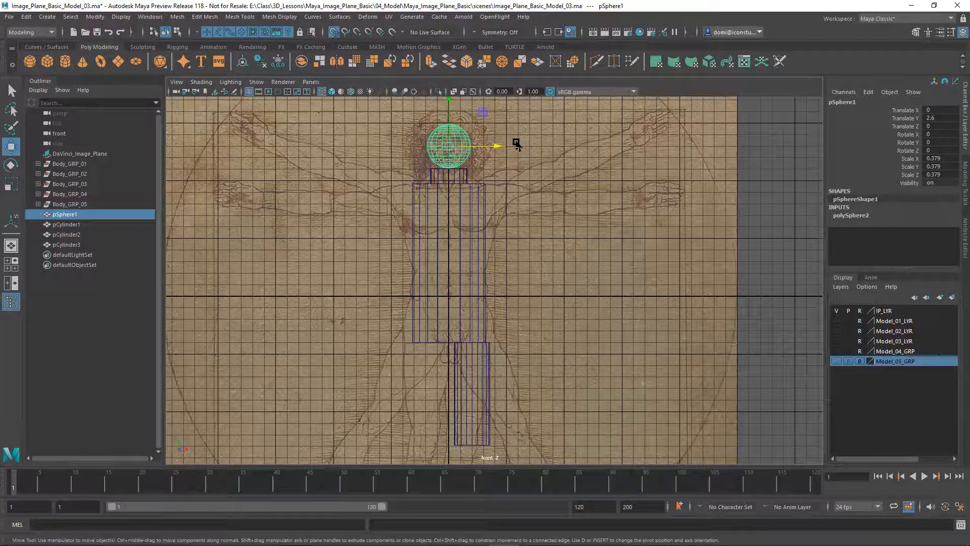
{"action": "left_click_drag", "start_coordinate": [496, 147], "coordinate": [510, 151], "text": "shift"}
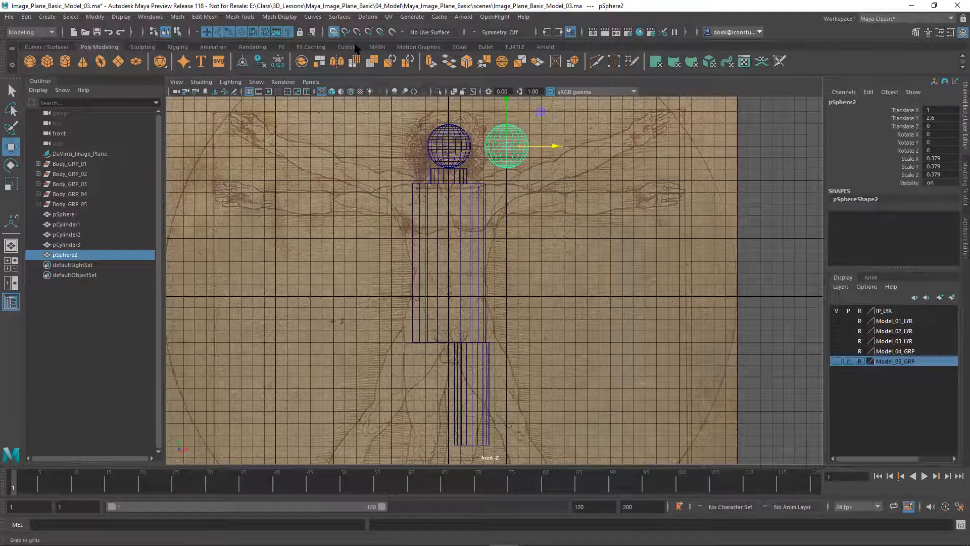
{"action": "left_click_drag", "start_coordinate": [507, 102], "coordinate": [503, 200]}
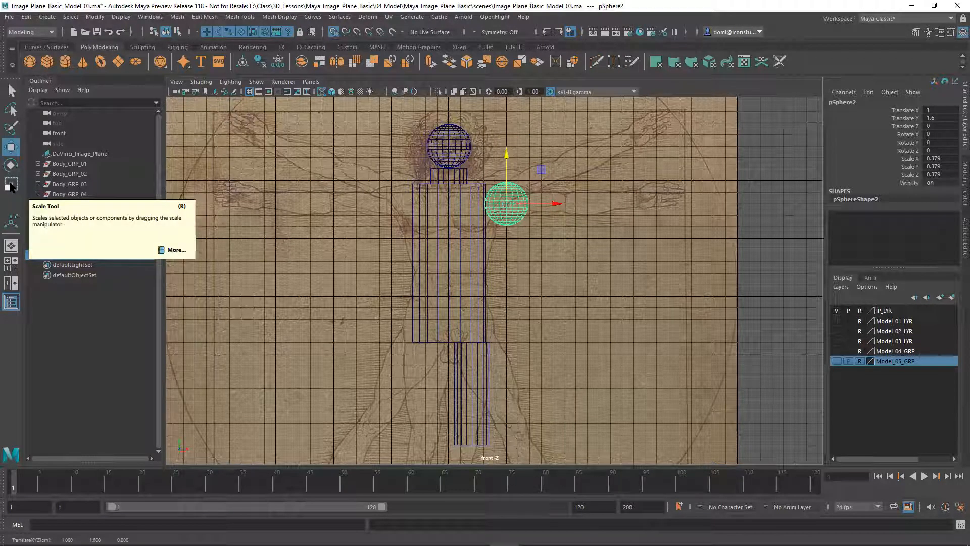
{"action": "key", "text": "t"}
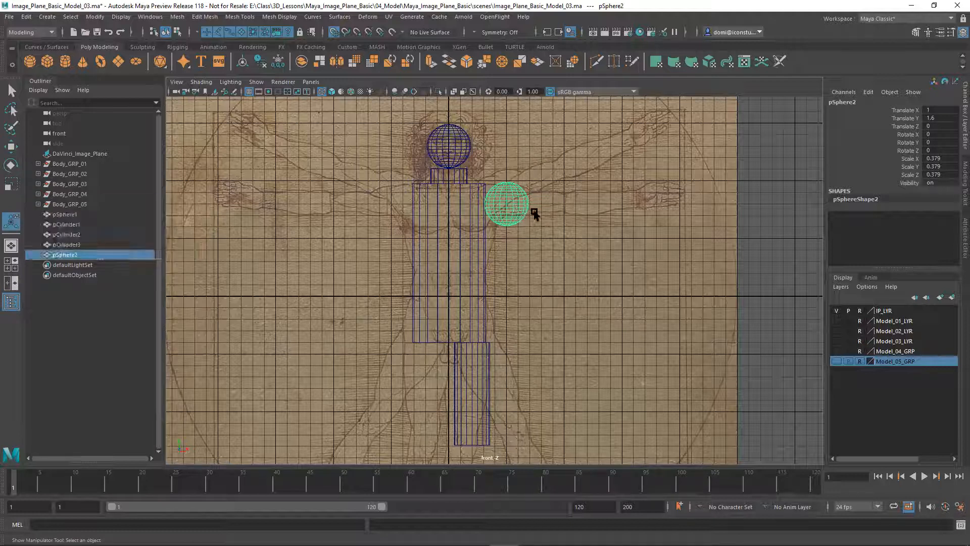
{"action": "key", "text": "r"}
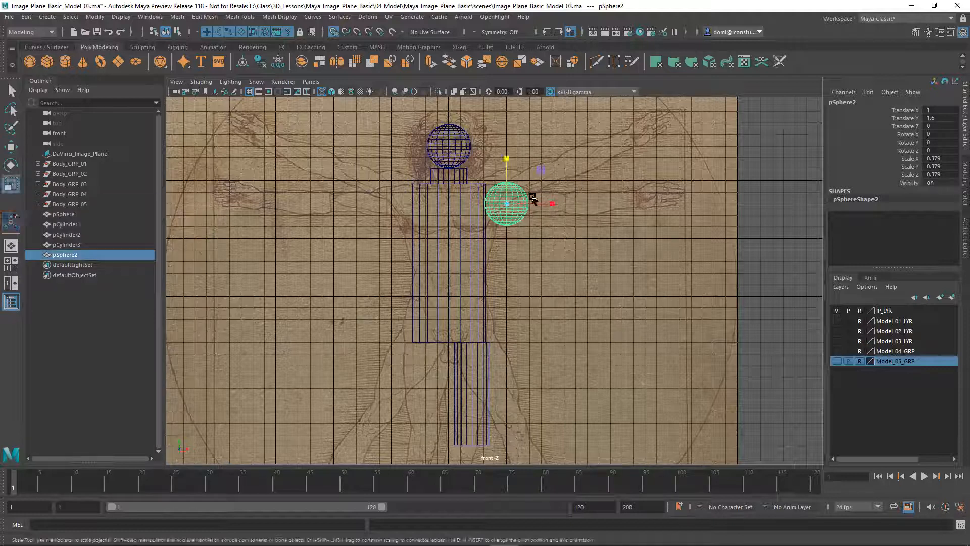
{"action": "left_click_drag", "start_coordinate": [506, 204], "coordinate": [496, 204]}
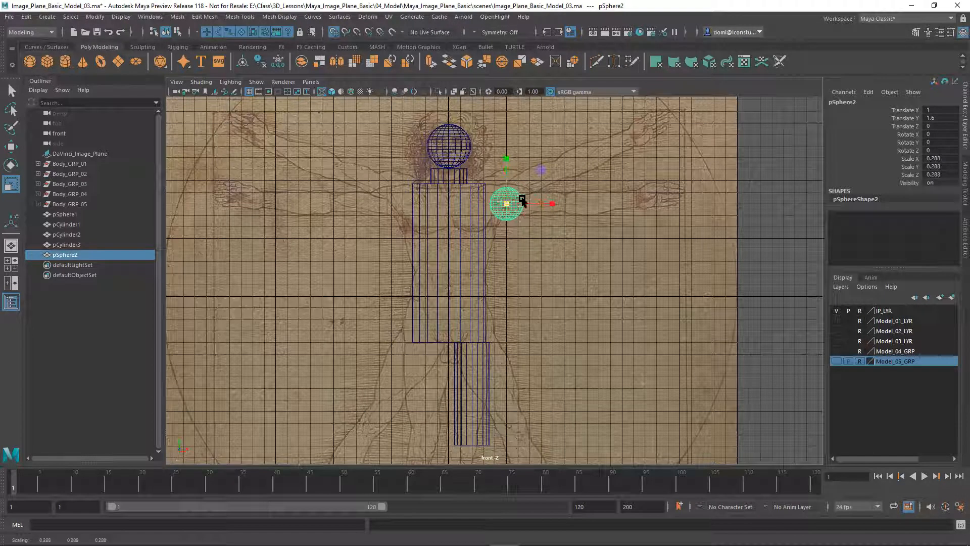
{"action": "left_click", "coordinate": [557, 152]}
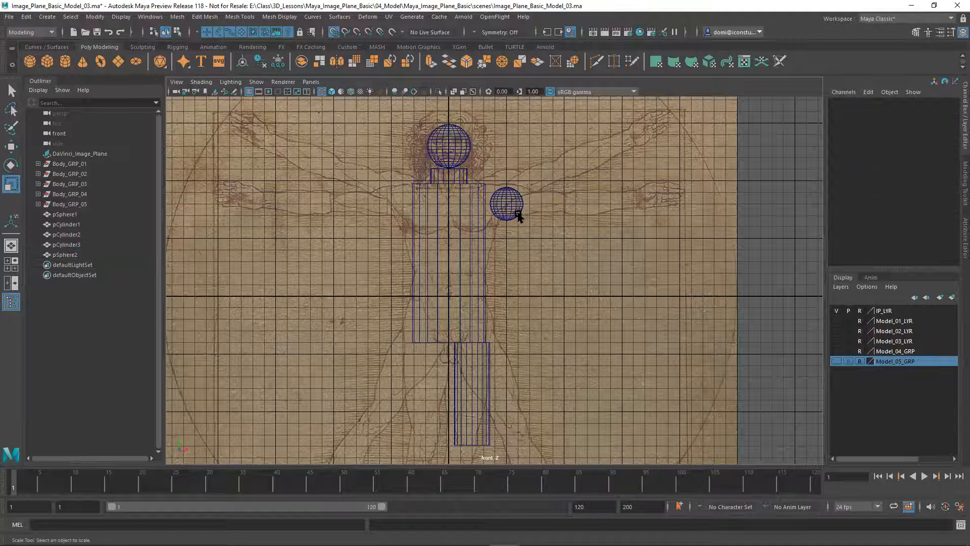
{"action": "right_click_drag", "start_coordinate": [529, 212], "coordinate": [573, 394], "text": "alt"}
{"action": "middle_click_drag", "start_coordinate": [577, 324], "coordinate": [557, 419], "text": "alt"}
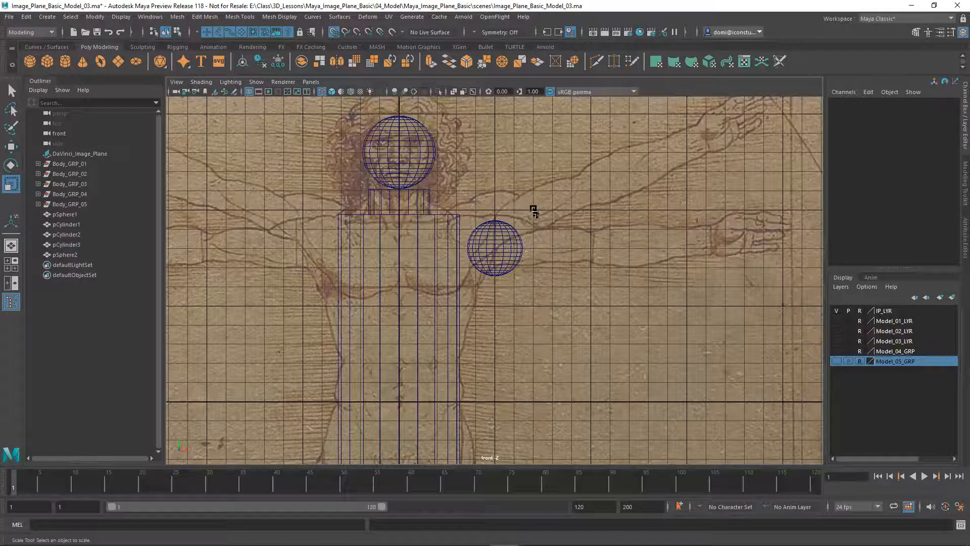
Rotate the shoulder sphere pSphere2 to Rotate Z -90
{"action": "left_click", "coordinate": [502, 244]}
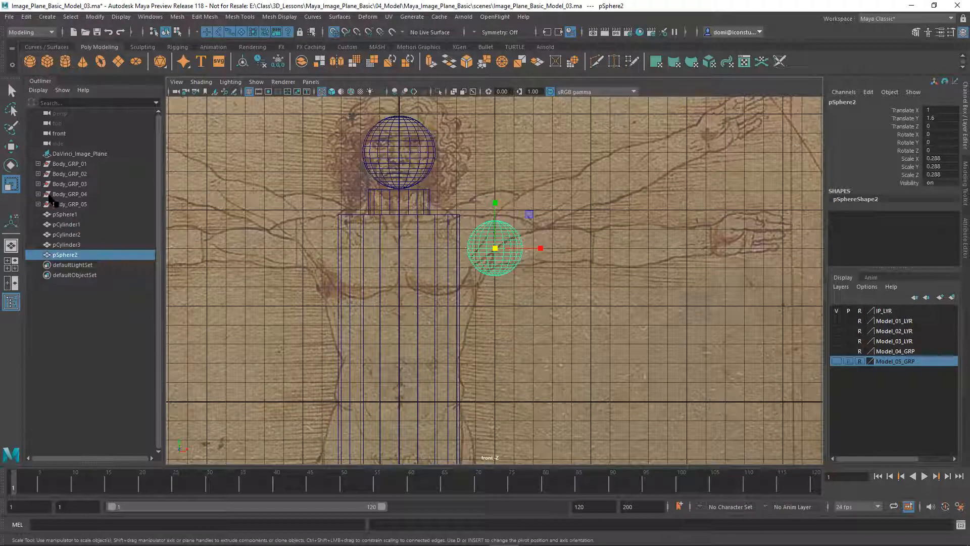
{"action": "left_click", "coordinate": [11, 165]}
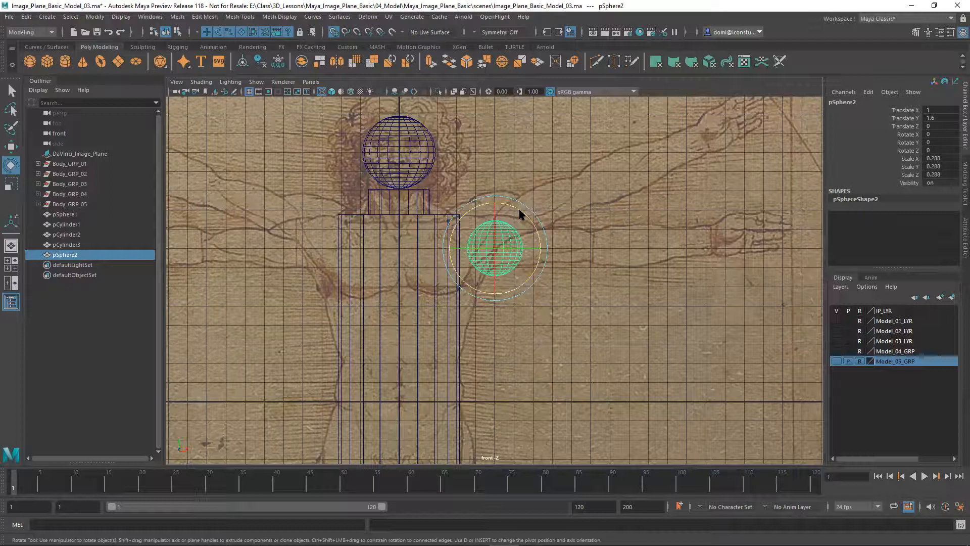
{"action": "left_click_drag", "start_coordinate": [522, 215], "coordinate": [526, 295]}
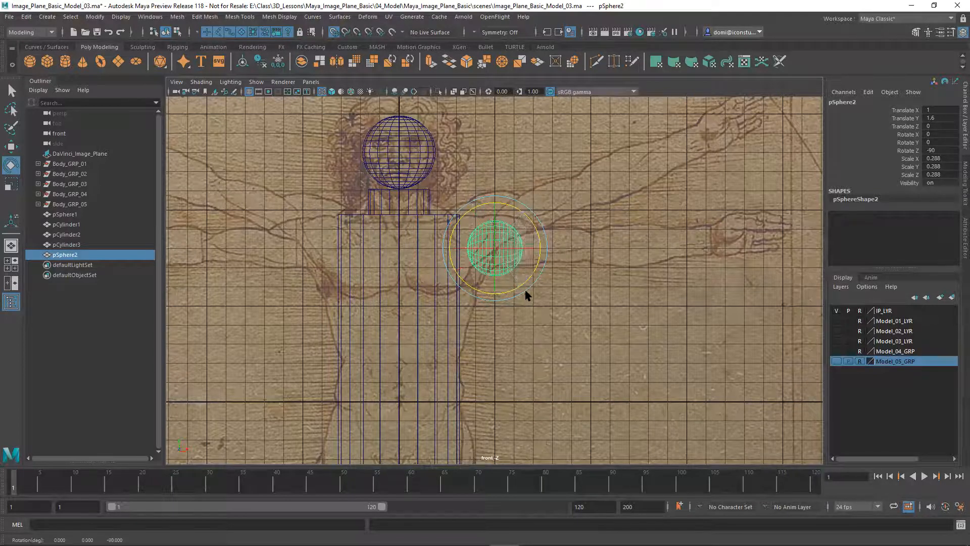
{"action": "left_click", "coordinate": [544, 262]}
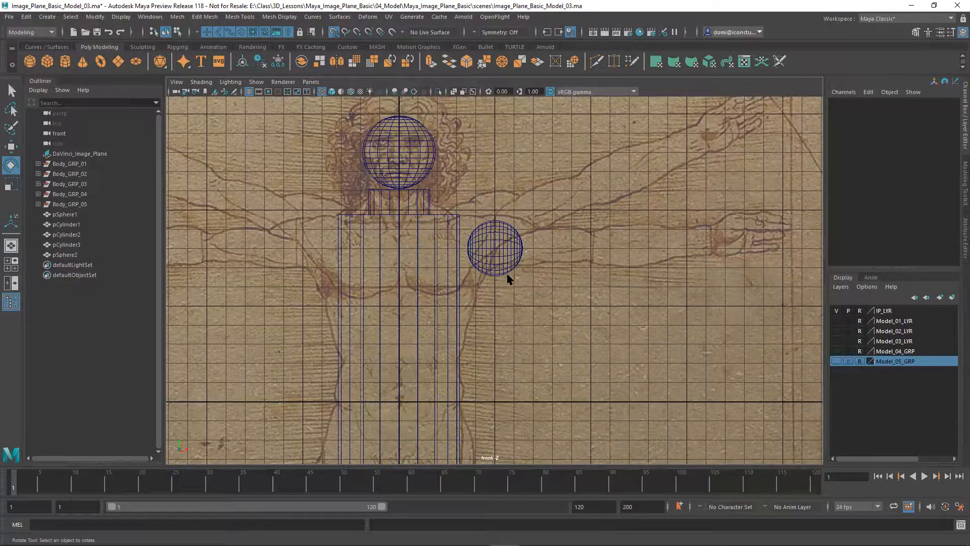
Zoom out to the whole figure and select the leg cylinder
{"action": "right_click_drag", "start_coordinate": [510, 309], "coordinate": [533, 260], "text": "alt"}
{"action": "middle_click_drag", "start_coordinate": [550, 253], "coordinate": [562, 197], "text": "alt"}
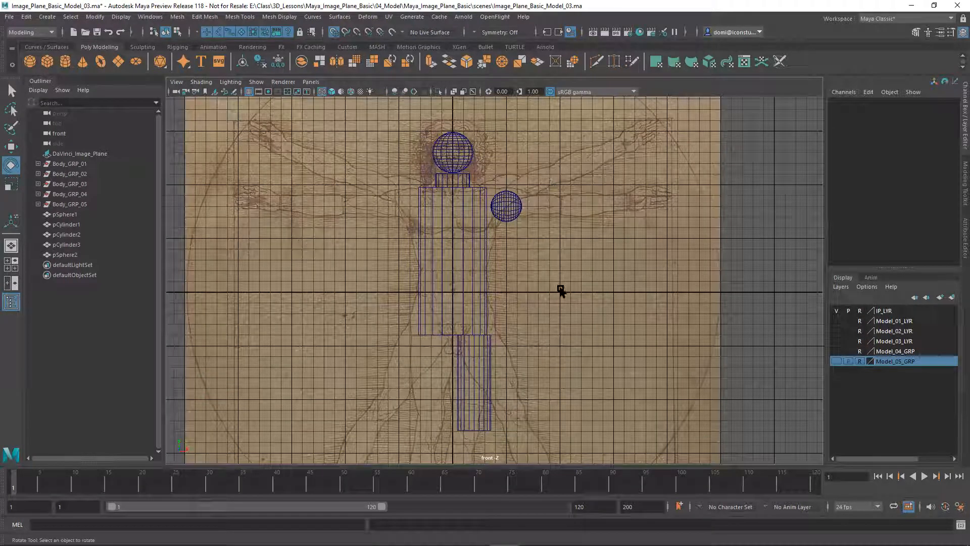
{"action": "left_click", "coordinate": [482, 371]}
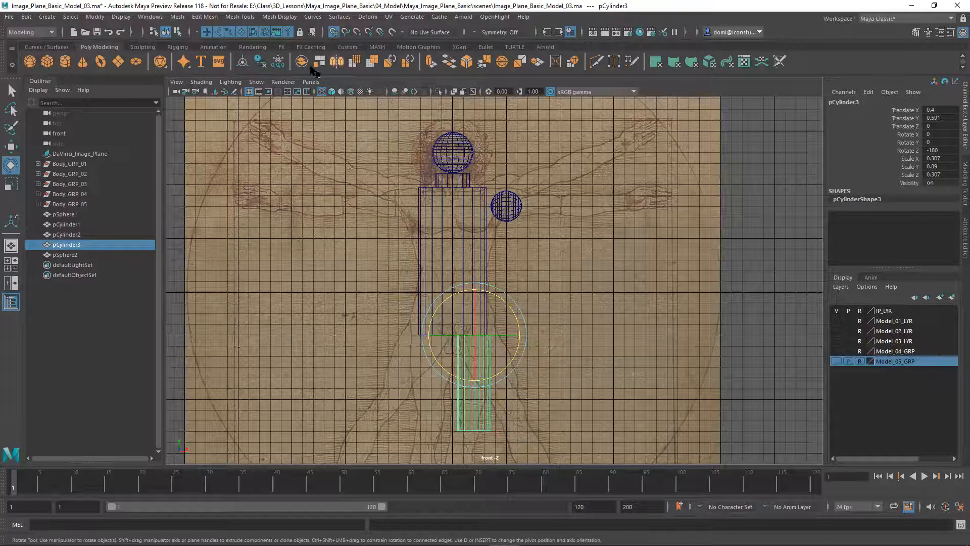
Duplicate the leg cylinder, set Rotate Z to -90, and move it up to the shoulder
{"action": "left_click", "coordinate": [27, 18]}
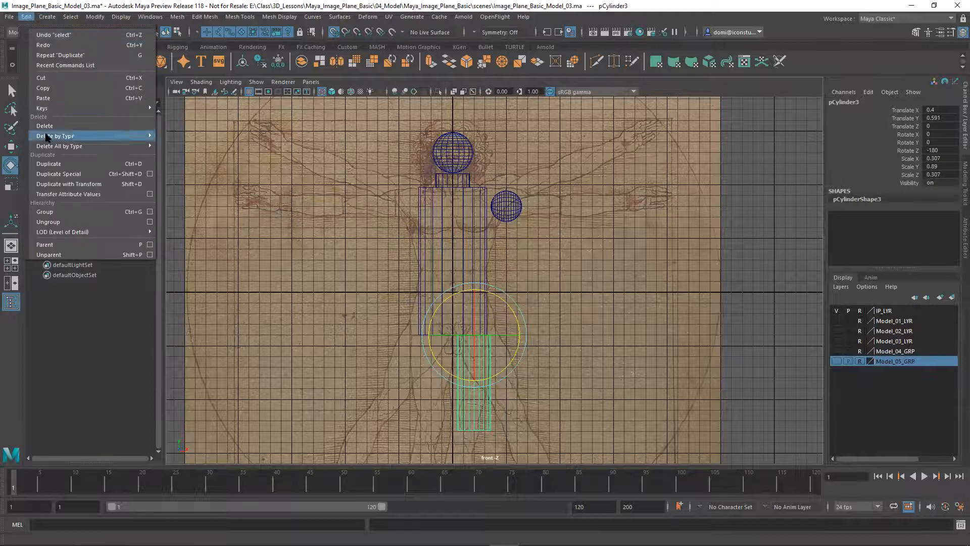
{"action": "left_click", "coordinate": [49, 164]}
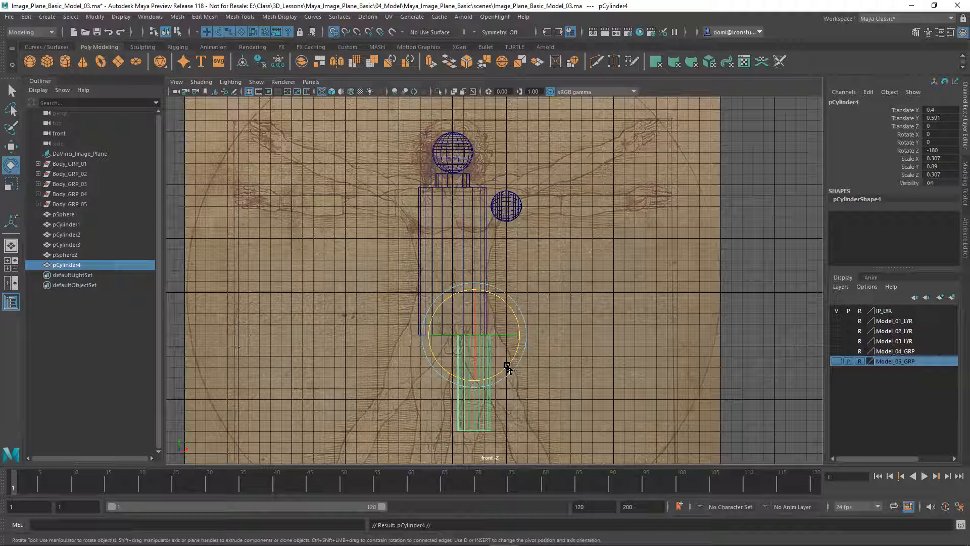
{"action": "mouse_move", "coordinate": [508, 366]}
{"action": "left_mouse_down"}
{"action": "mouse_move", "coordinate": [535, 323]}
{"action": "mouse_move", "coordinate": [543, 264]}
{"action": "left_mouse_up"}
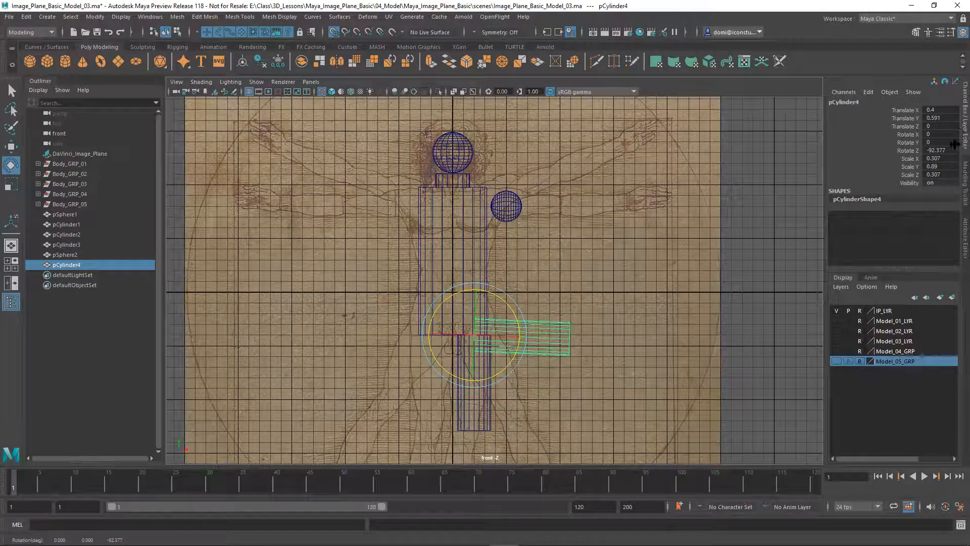
{"action": "double_click", "coordinate": [951, 150]}
{"action": "key", "text": "Return"}
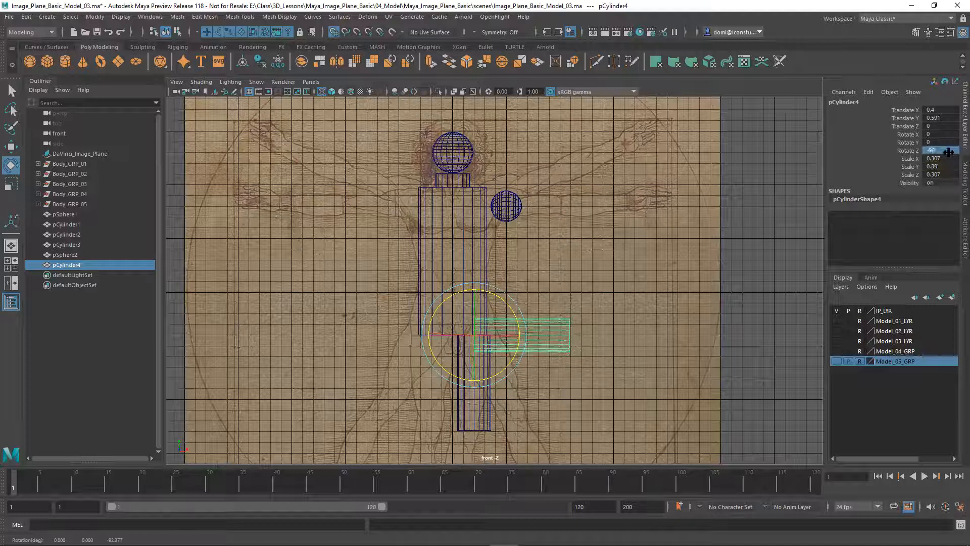
{"action": "left_click", "coordinate": [13, 147]}
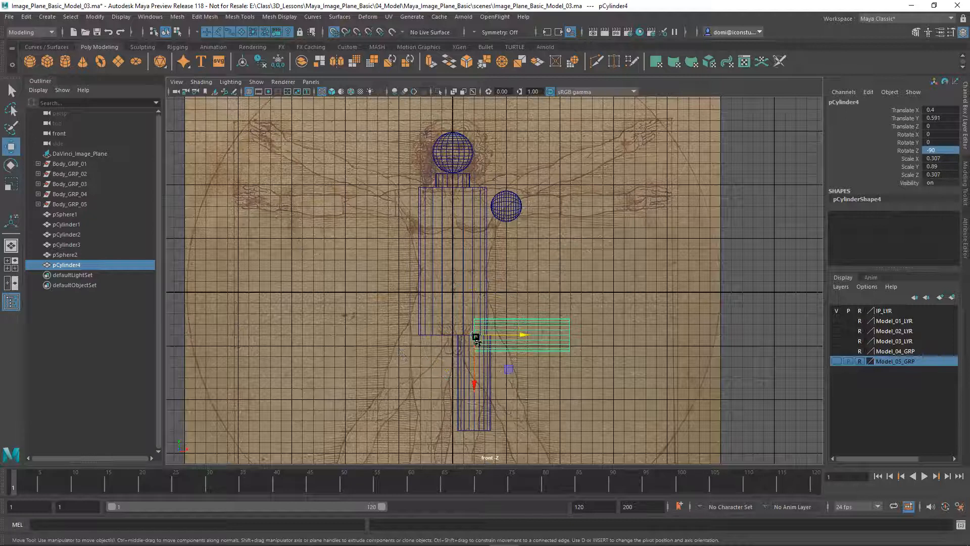
{"action": "left_click_drag", "start_coordinate": [476, 334], "coordinate": [516, 207]}
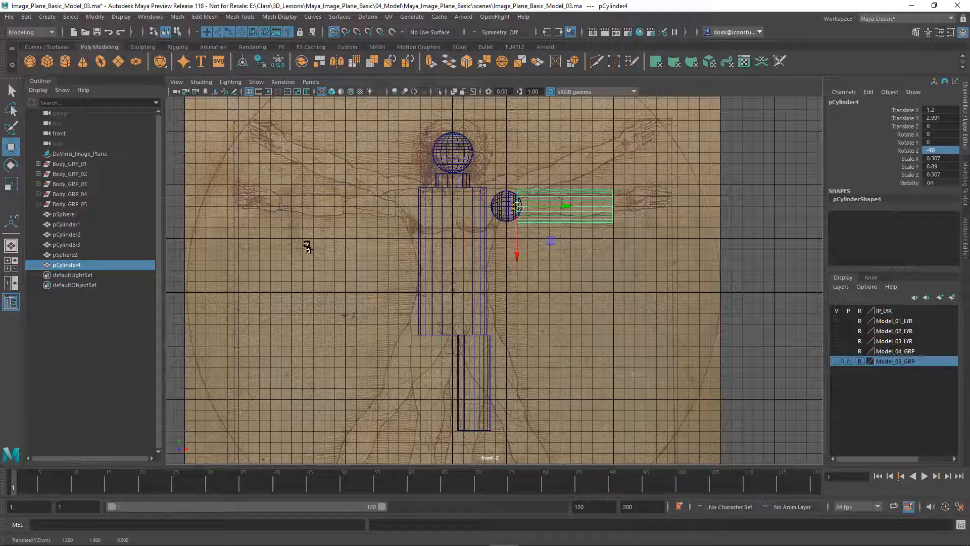
Scale the arm cylinder down to 0.211 × 0.401 × 0.211
{"action": "key", "text": "r"}
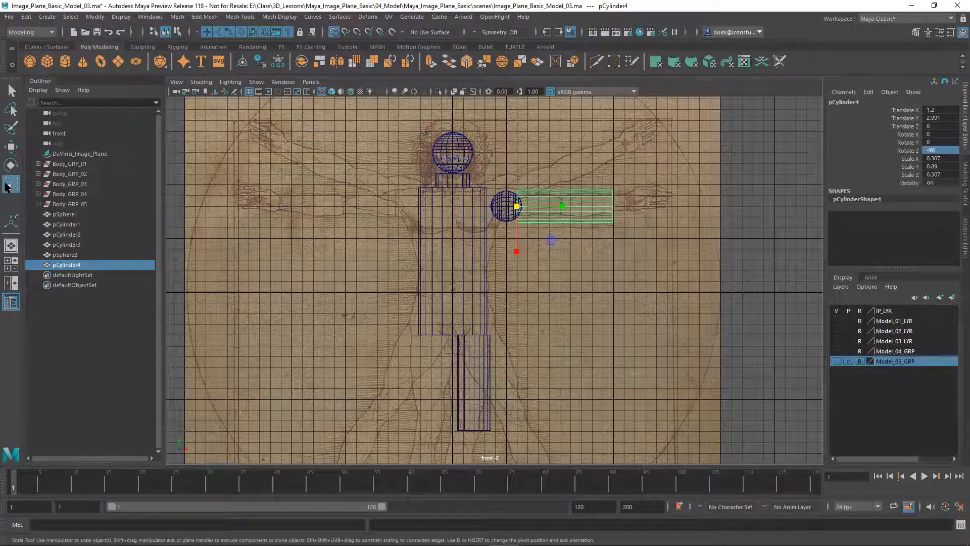
{"action": "left_click_drag", "start_coordinate": [519, 207], "coordinate": [488, 216]}
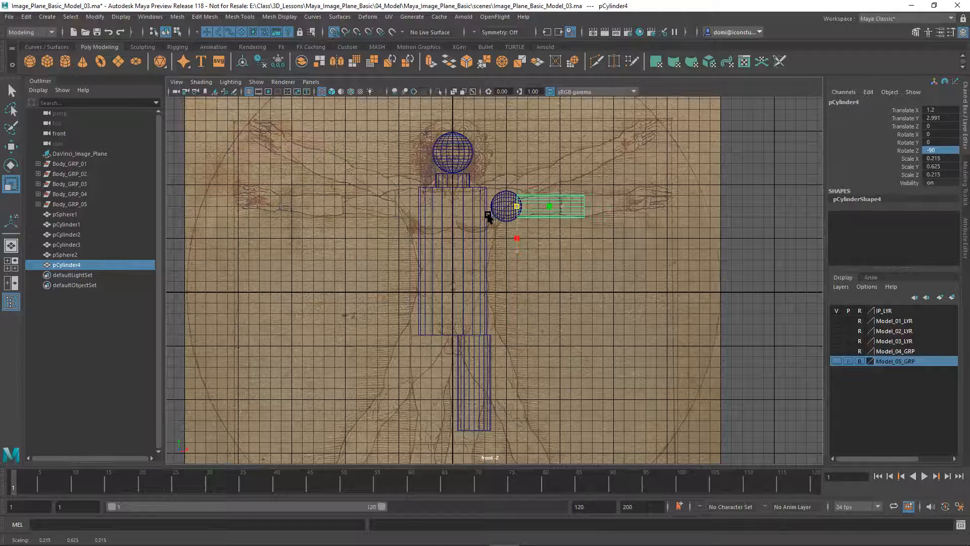
{"action": "left_click_drag", "start_coordinate": [562, 206], "coordinate": [545, 208]}
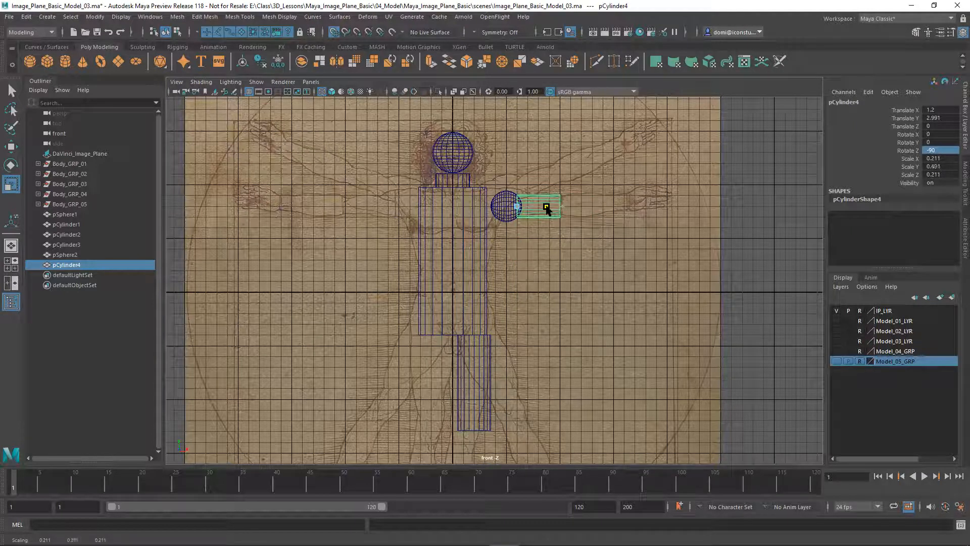
{"action": "left_click", "coordinate": [625, 179]}
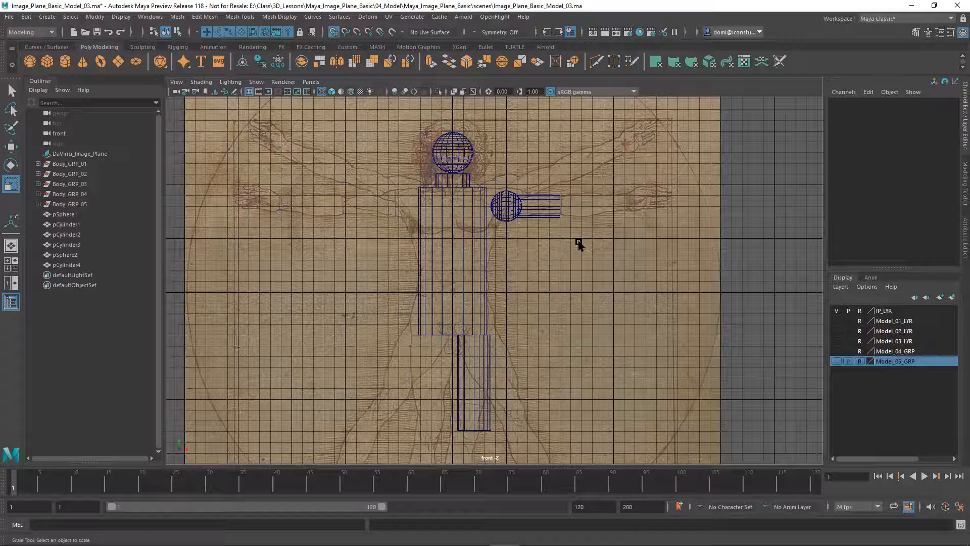
Clone the shoulder sphere out along the arm as elbow sphere pSphere3
{"action": "left_click", "coordinate": [837, 310]}
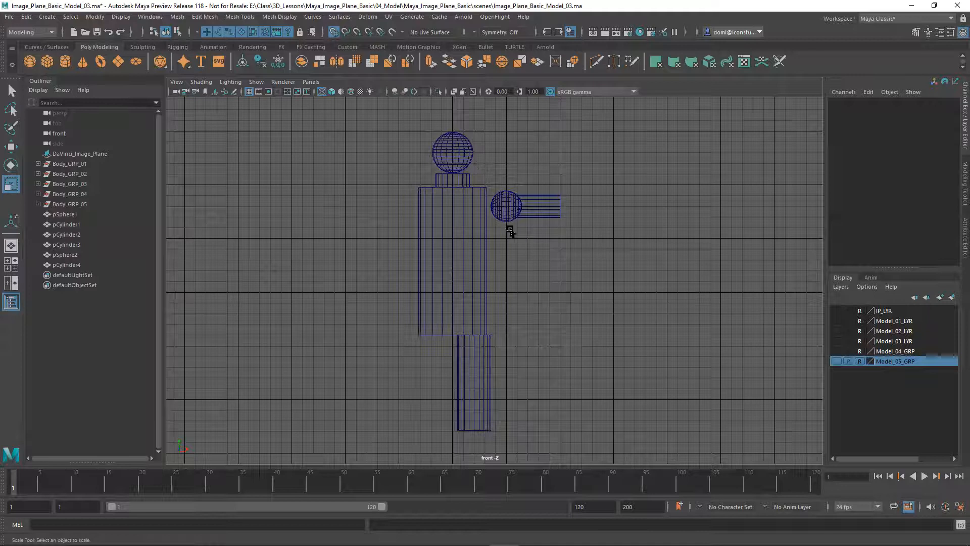
{"action": "left_click", "coordinate": [504, 212]}
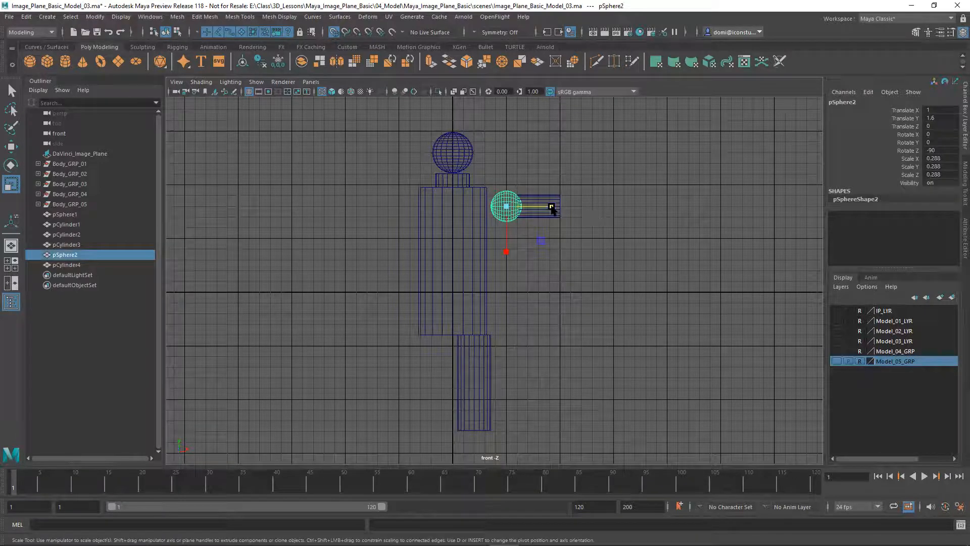
{"action": "left_click", "coordinate": [837, 310]}
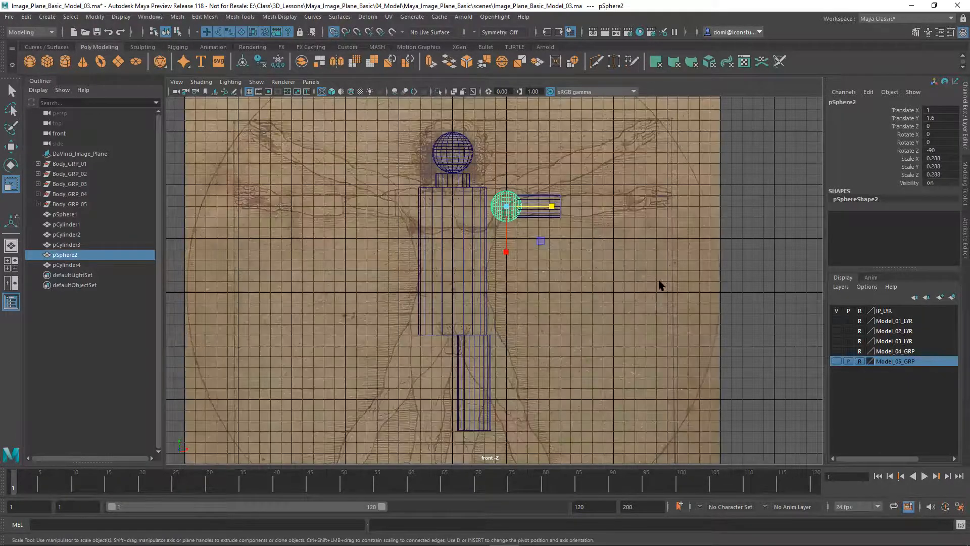
{"action": "left_click", "coordinate": [11, 147]}
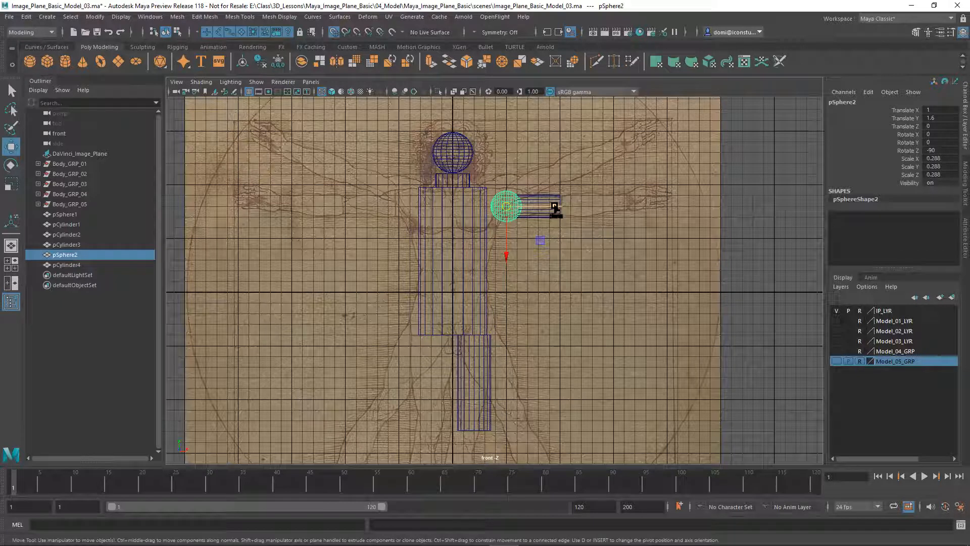
{"action": "left_click_drag", "start_coordinate": [555, 207], "coordinate": [560, 208], "text": "shift"}
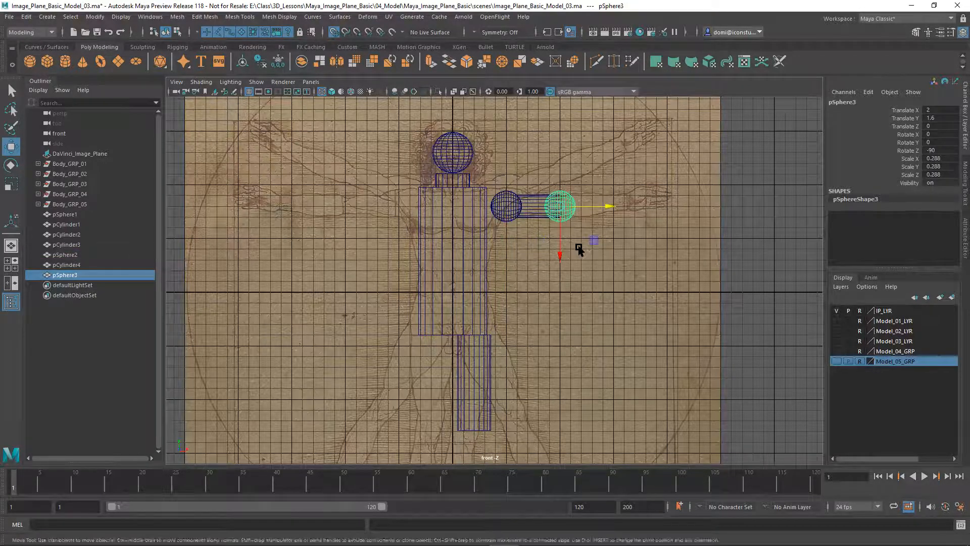
{"action": "left_click", "coordinate": [565, 233]}
Clone the upper-arm cylinder rightward and stretch it to 0.211 × 0.547 × 0.211
{"action": "left_click", "coordinate": [537, 213]}
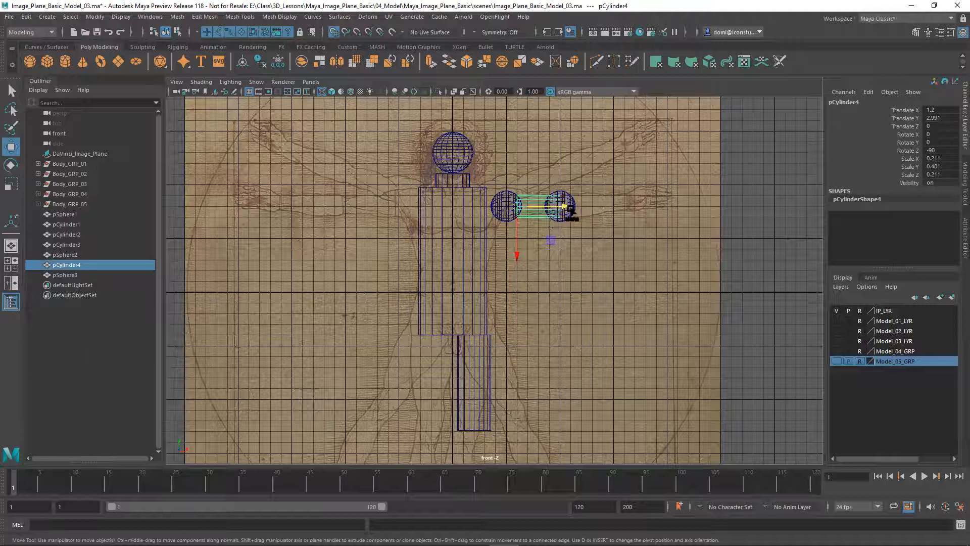
{"action": "left_click_drag", "start_coordinate": [565, 207], "coordinate": [567, 217], "text": "shift"}
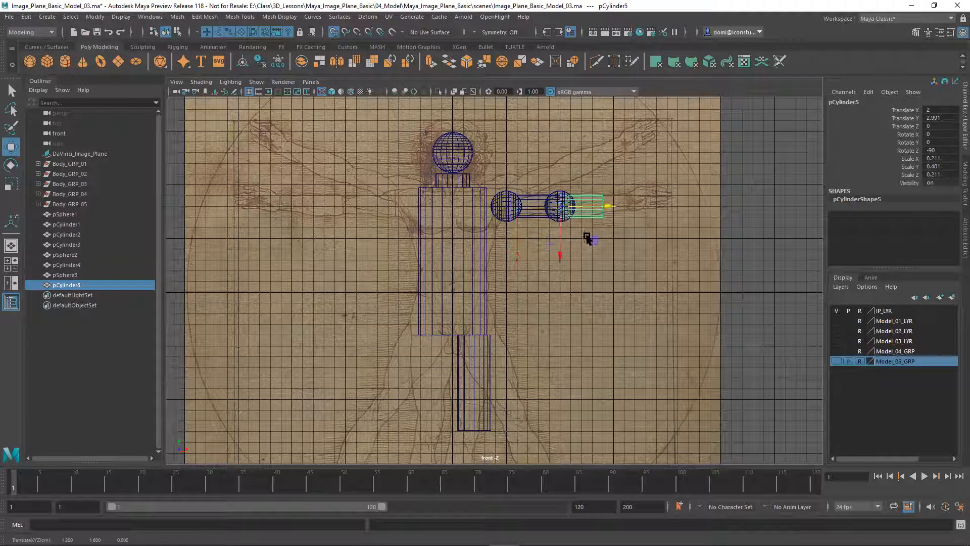
{"action": "key", "text": "r"}
{"action": "left_click_drag", "start_coordinate": [607, 211], "coordinate": [630, 226]}
{"action": "left_click", "coordinate": [659, 267]}
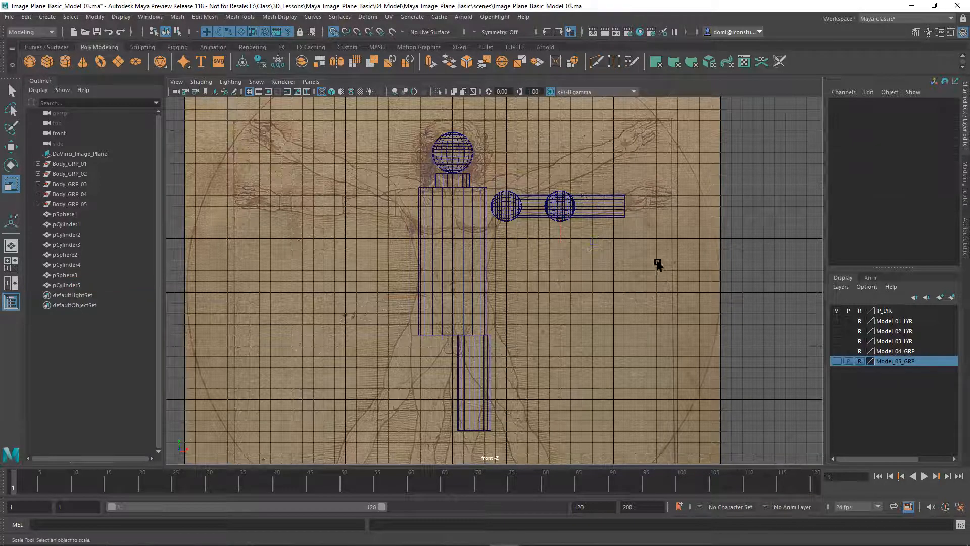
Clone the elbow sphere into wrist sphere pSphere4, grid-snapped to Translate X 3.2
{"action": "left_click", "coordinate": [563, 192]}
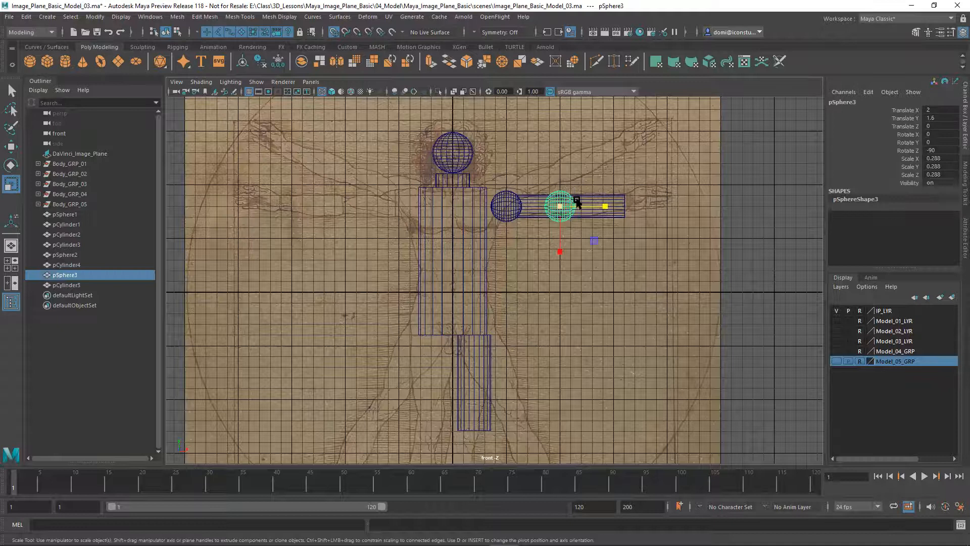
{"action": "key", "text": "w"}
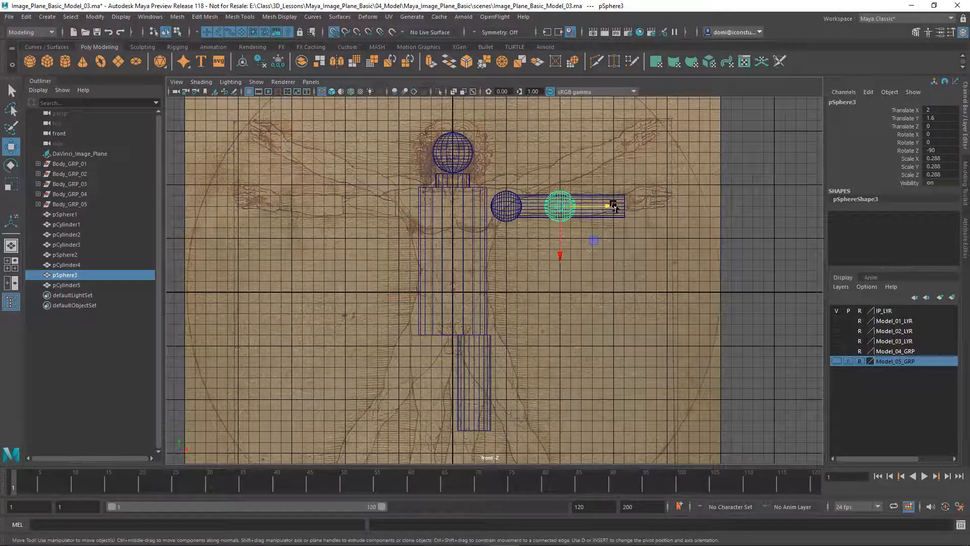
{"action": "left_click_drag", "start_coordinate": [608, 207], "coordinate": [610, 208]}
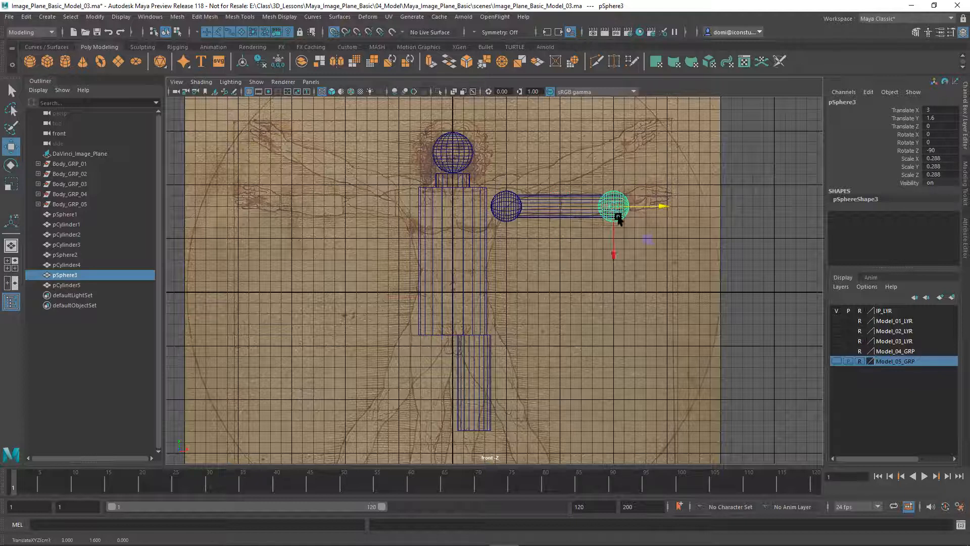
{"action": "left_click", "coordinate": [633, 275]}
{"action": "key", "text": "ctrl+z"}
{"action": "key", "text": "ctrl+z"}
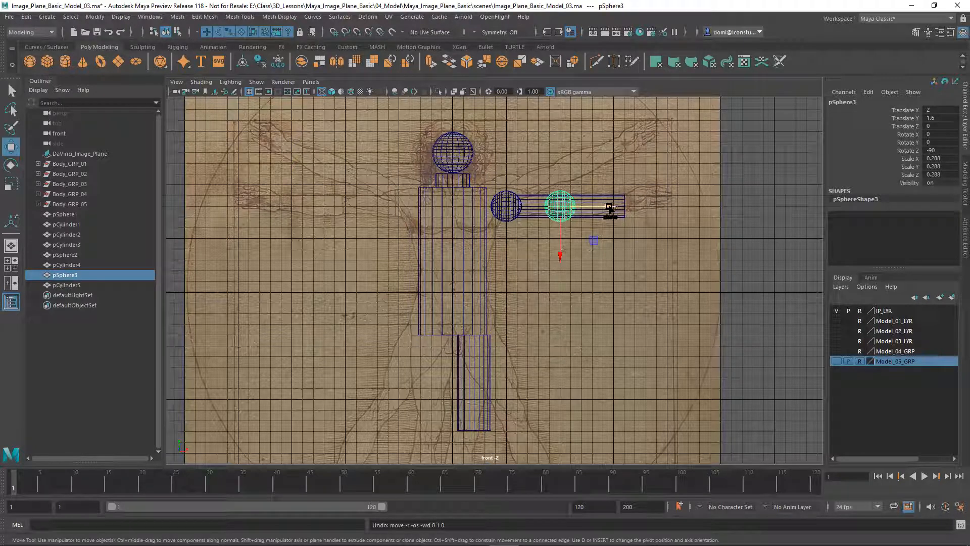
{"action": "left_click_drag", "start_coordinate": [610, 208], "coordinate": [685, 211], "text": "shift"}
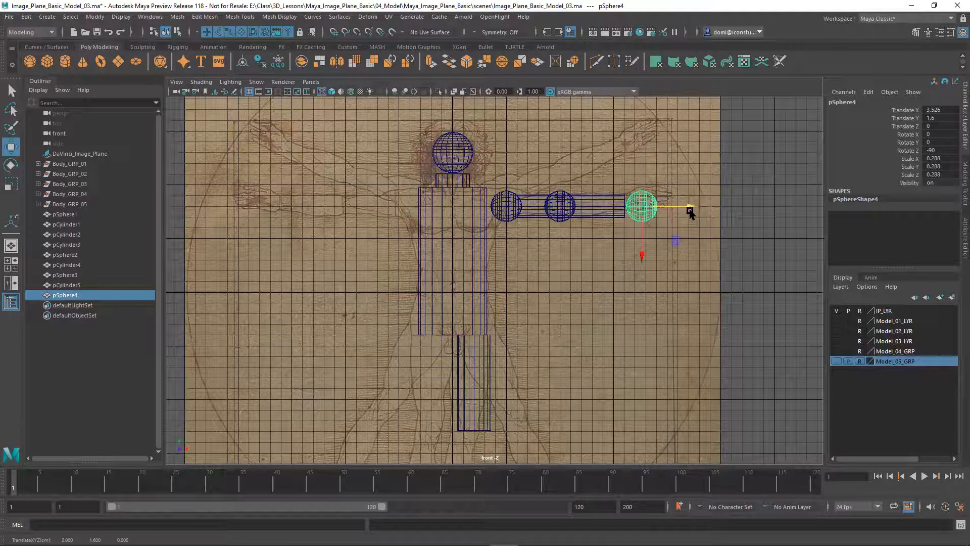
{"action": "left_click_drag", "start_coordinate": [691, 208], "coordinate": [682, 210]}
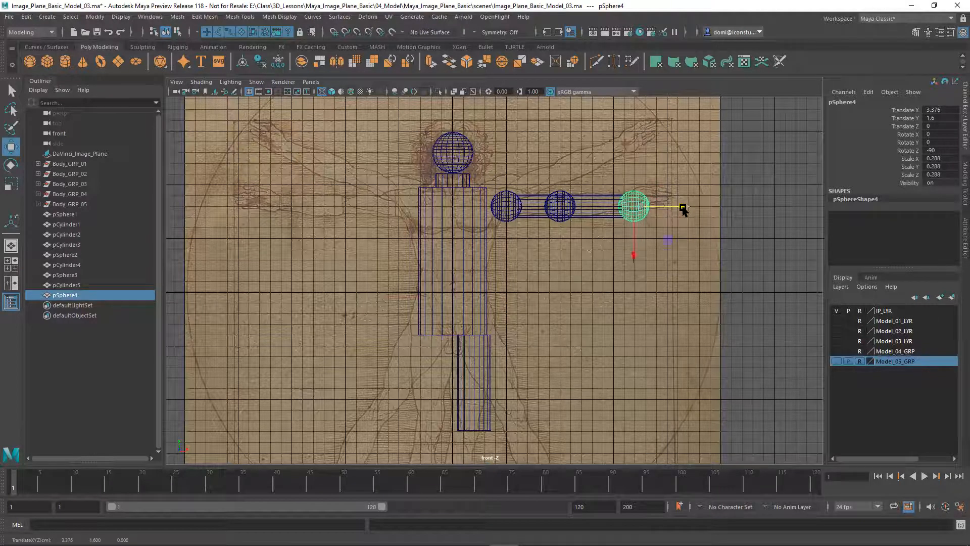
{"action": "left_click", "coordinate": [334, 32]}
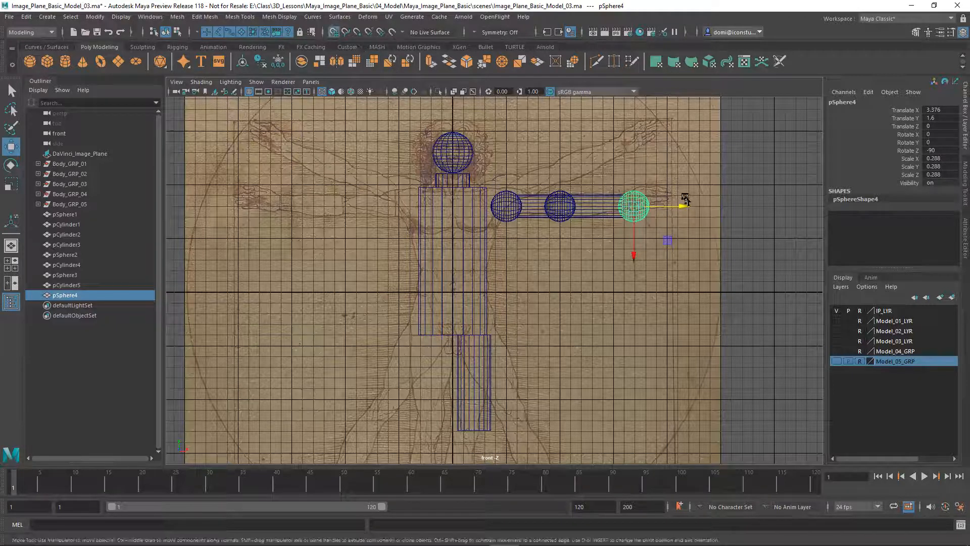
{"action": "left_click_drag", "start_coordinate": [681, 207], "coordinate": [629, 198]}
{"action": "left_click", "coordinate": [639, 169]}
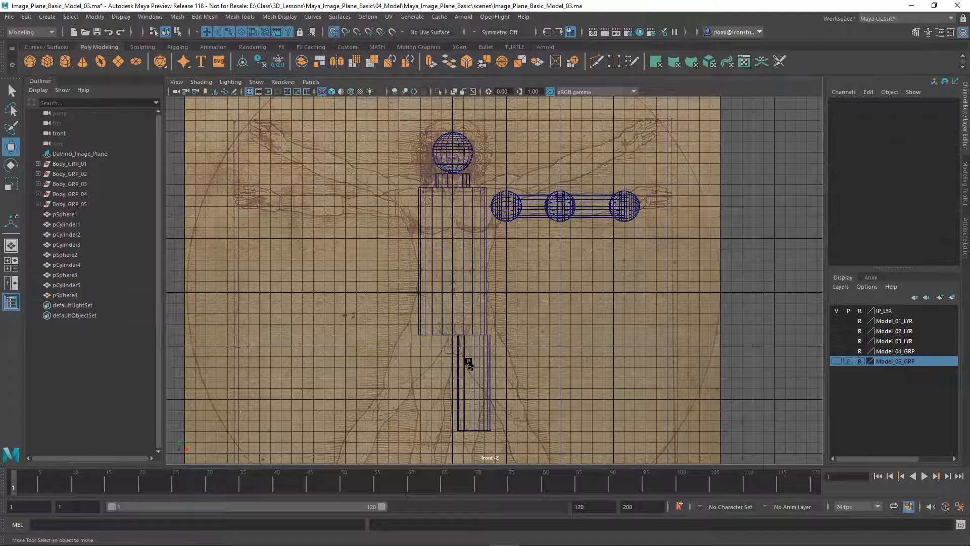
In four-view layout, put the primitive body and arm pieces into new layer1 and hide it
{"action": "key", "text": "space"}
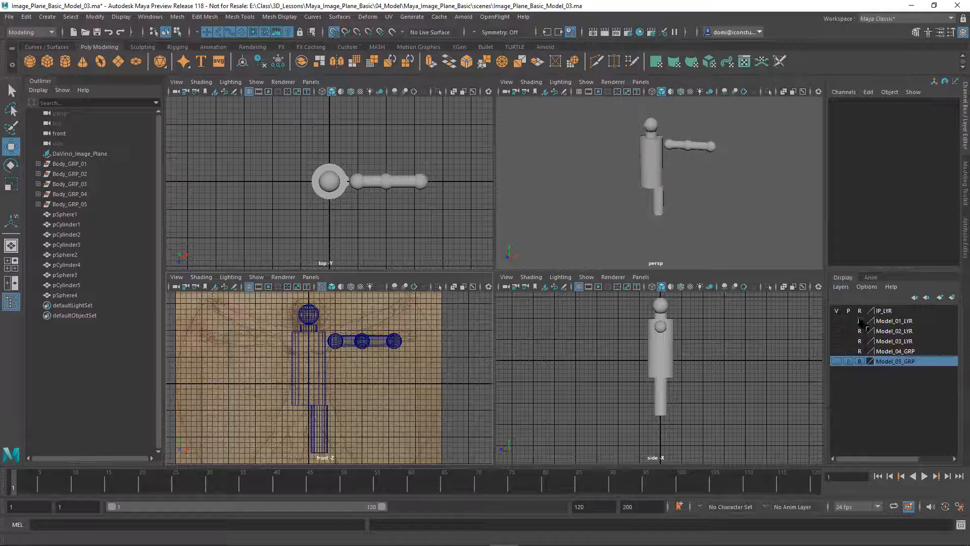
{"action": "left_click_drag", "start_coordinate": [611, 119], "coordinate": [703, 233]}
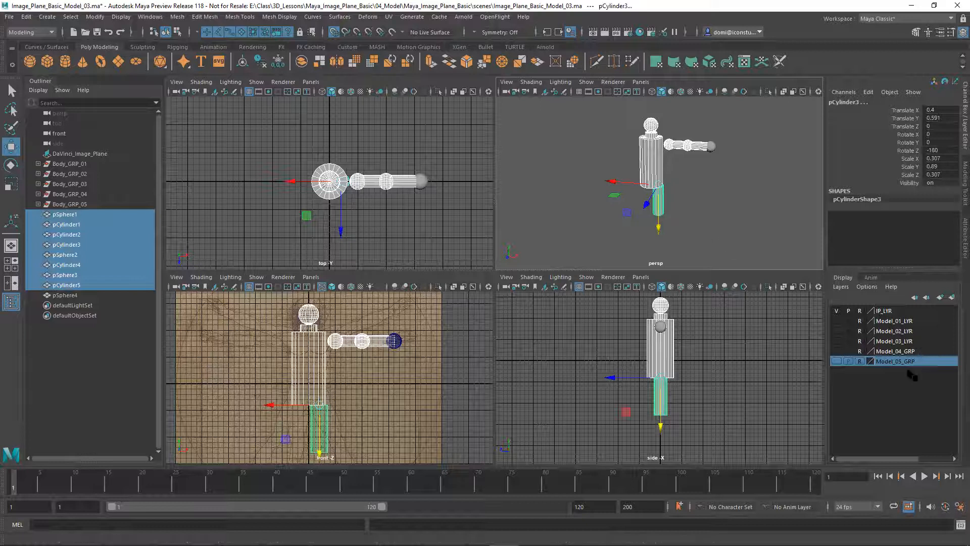
{"action": "left_click", "coordinate": [953, 299]}
{"action": "left_click", "coordinate": [736, 234]}
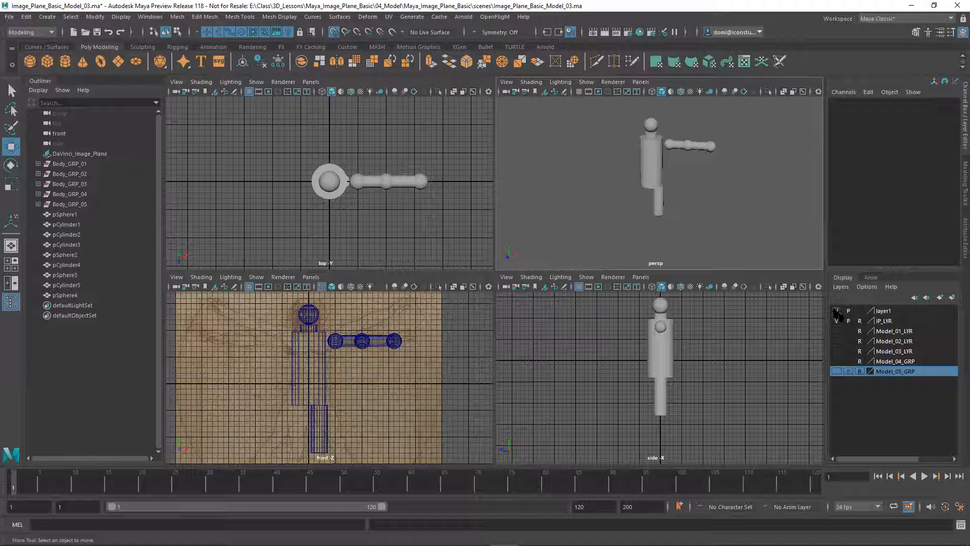
{"action": "left_click", "coordinate": [836, 311]}
Add the leftover wrist sphere pSphere4 to layer1
{"action": "left_click_drag", "start_coordinate": [679, 125], "coordinate": [739, 173]}
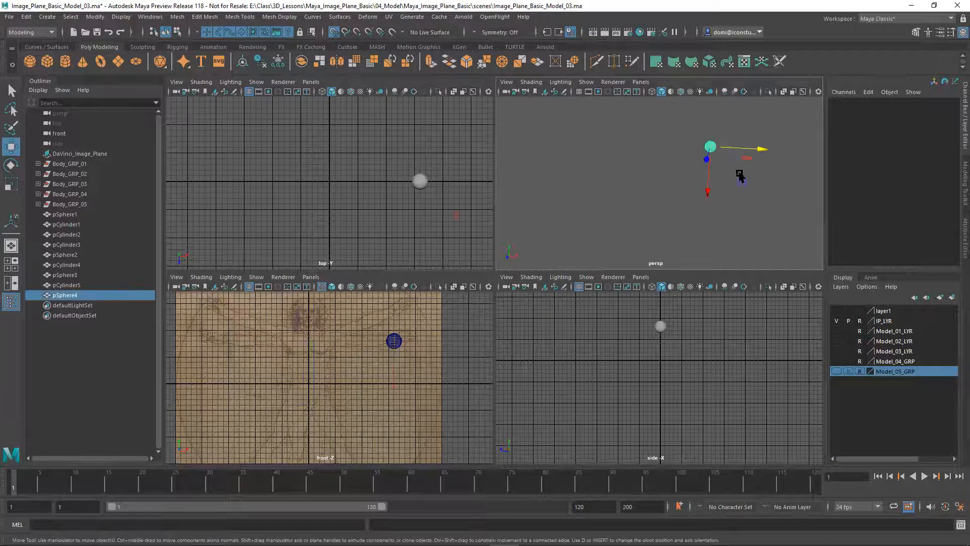
{"action": "left_click", "coordinate": [888, 312]}
{"action": "right_click", "coordinate": [889, 312]}
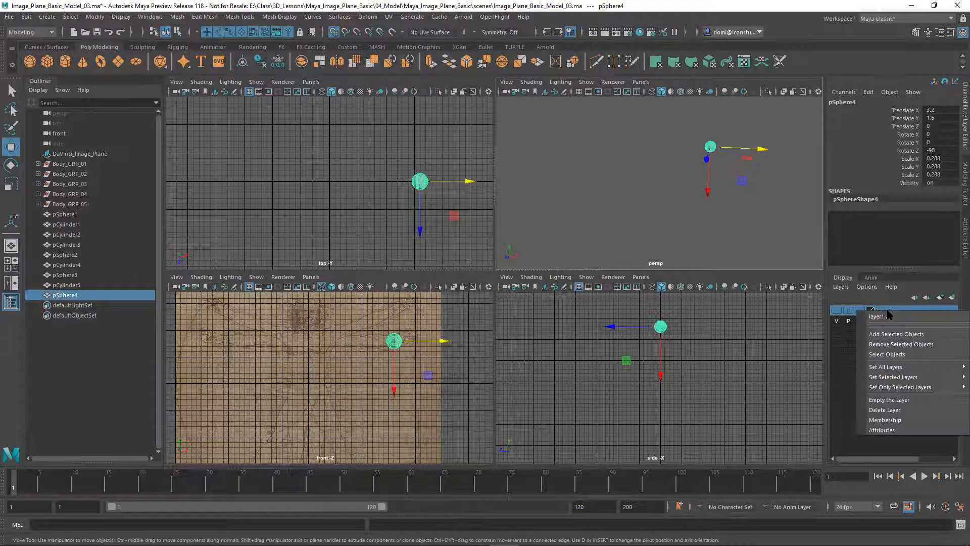
{"action": "left_click", "coordinate": [889, 332]}
{"action": "left_click", "coordinate": [756, 231]}
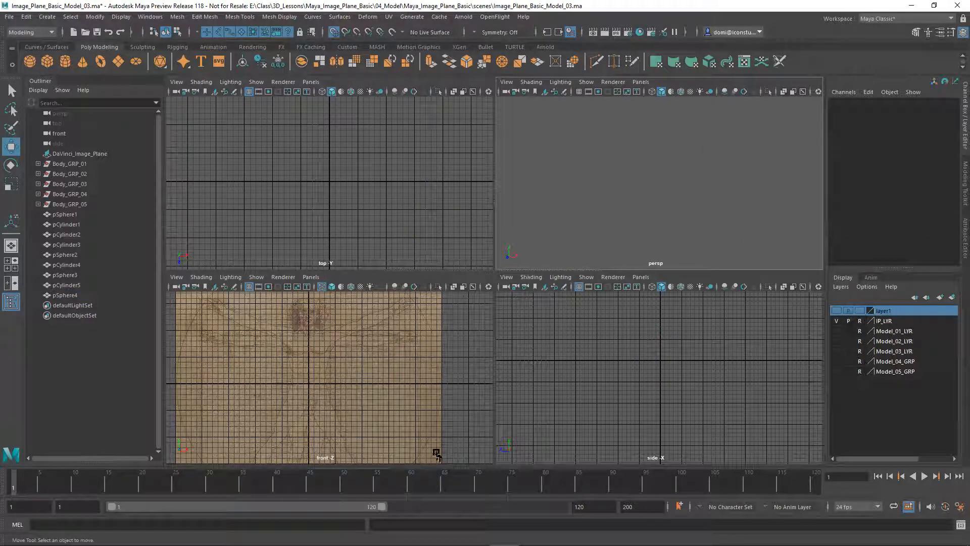
Frame the image plane in the front view and make Model_02_LYR visible
{"action": "left_click", "coordinate": [448, 396]}
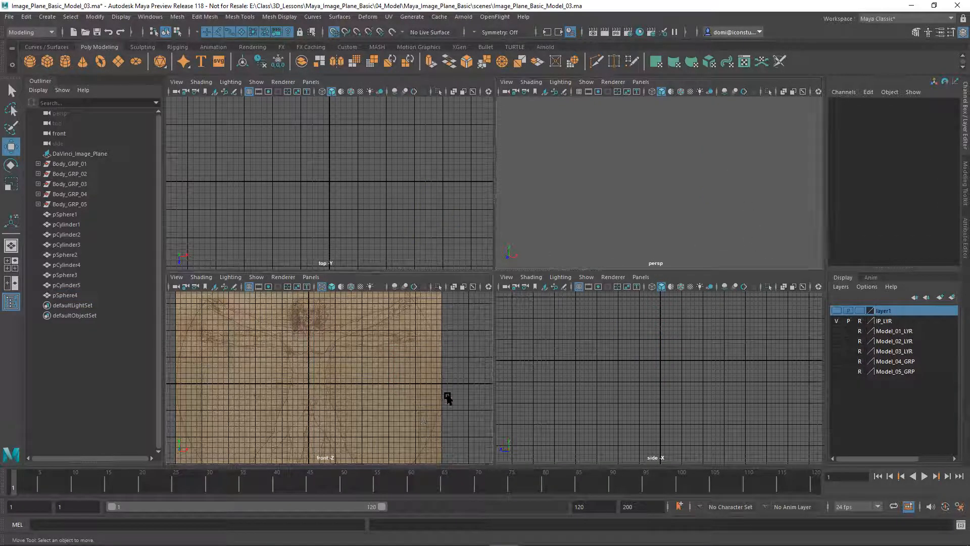
{"action": "key", "text": "f"}
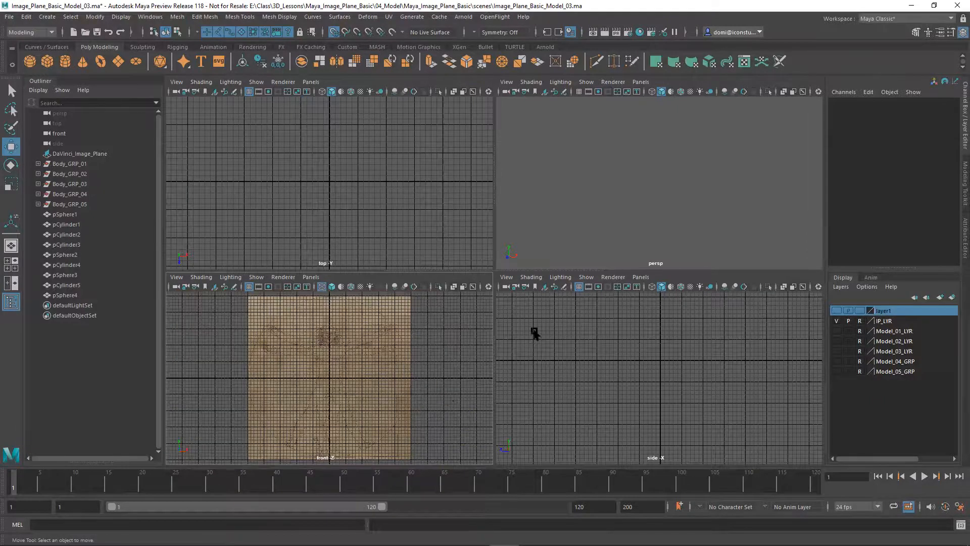
{"action": "left_click", "coordinate": [837, 341]}
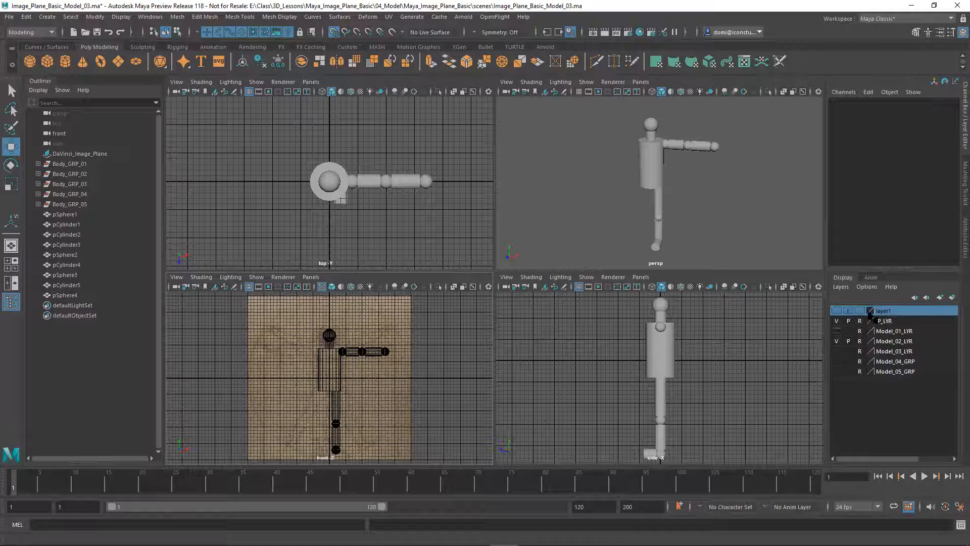
Select Body_GRP_02 and drag it along Z, undoing an accidental deletion of the group
{"action": "left_click", "coordinate": [63, 175]}
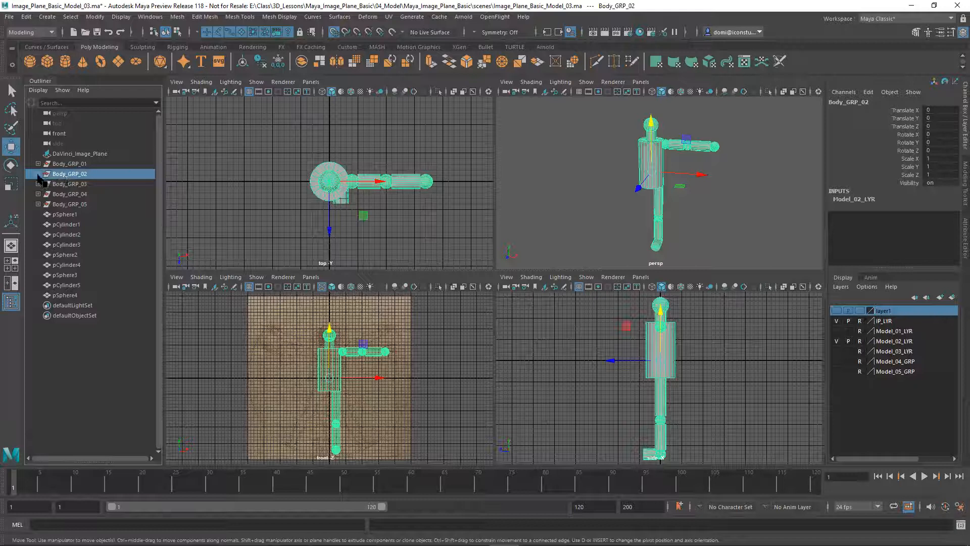
{"action": "left_click", "coordinate": [38, 174]}
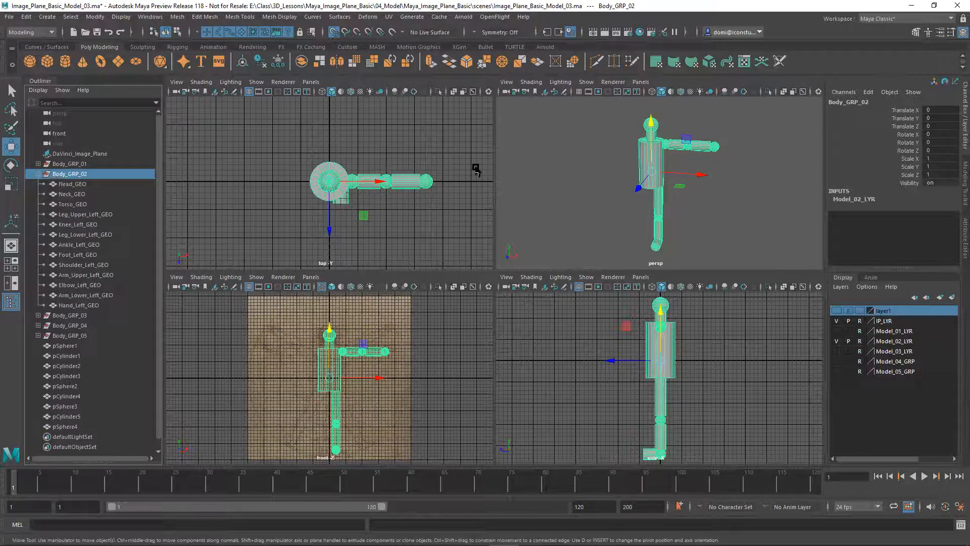
{"action": "left_click", "coordinate": [695, 215]}
{"action": "left_click", "coordinate": [695, 216]}
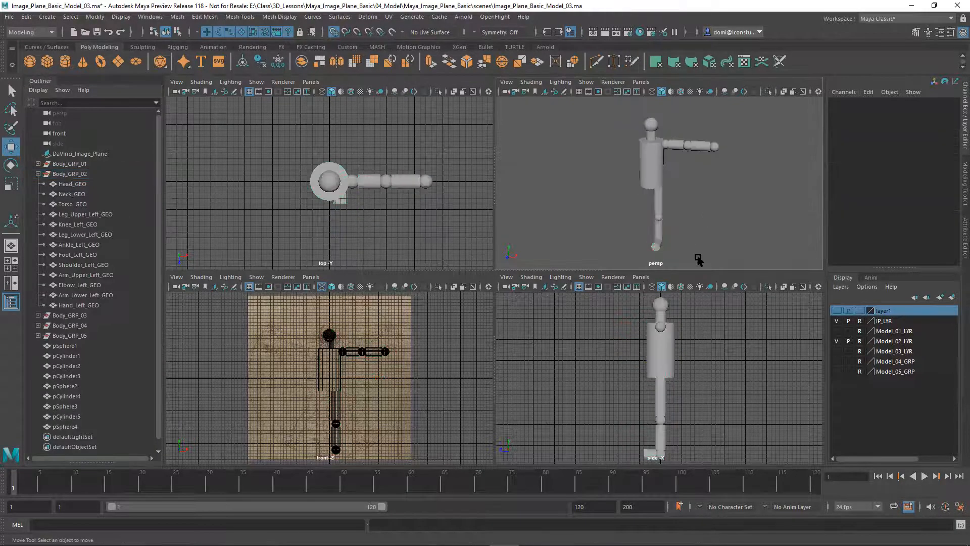
{"action": "left_click", "coordinate": [70, 174]}
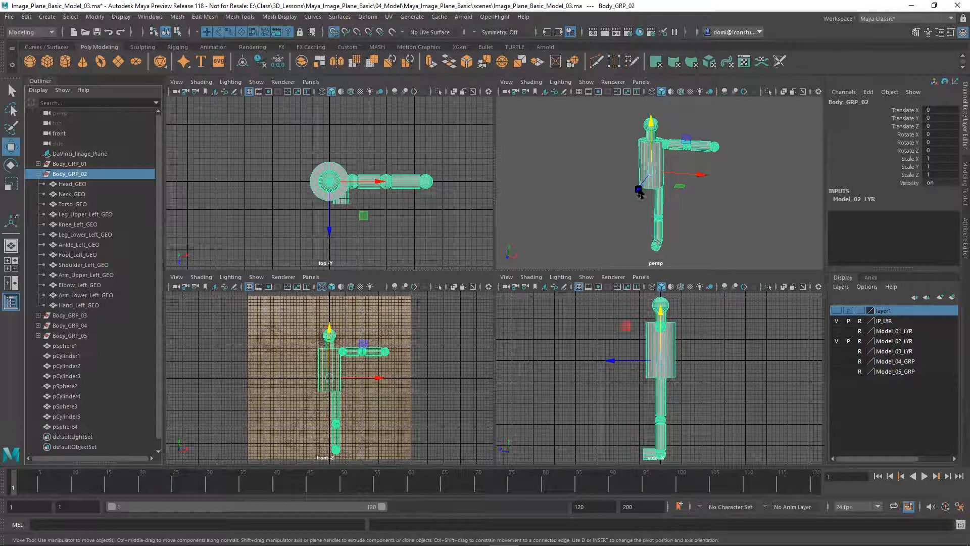
{"action": "mouse_move", "coordinate": [639, 193]}
{"action": "left_mouse_down"}
{"action": "mouse_move", "coordinate": [613, 217]}
{"action": "mouse_move", "coordinate": [653, 169]}
{"action": "mouse_move", "coordinate": [650, 183]}
{"action": "left_mouse_up"}
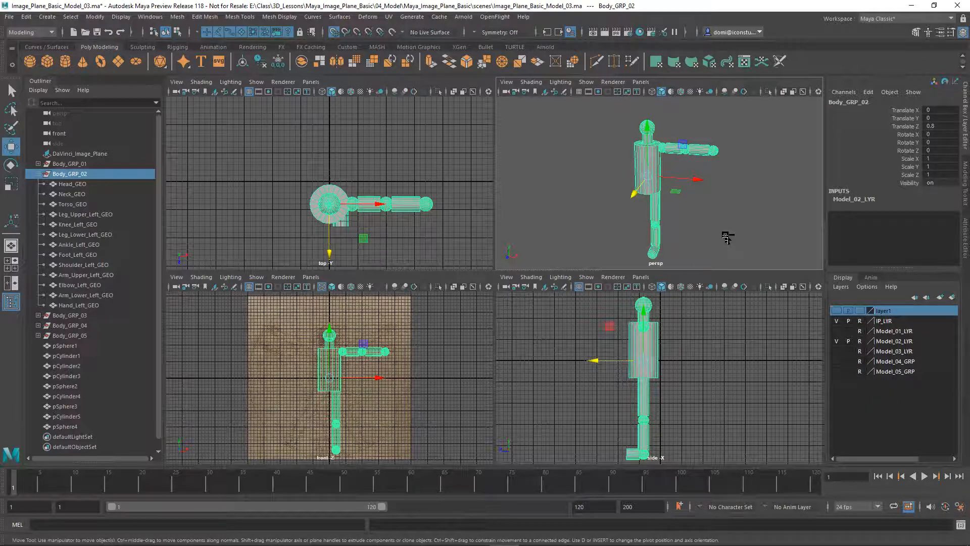
{"action": "key", "text": "Delete"}
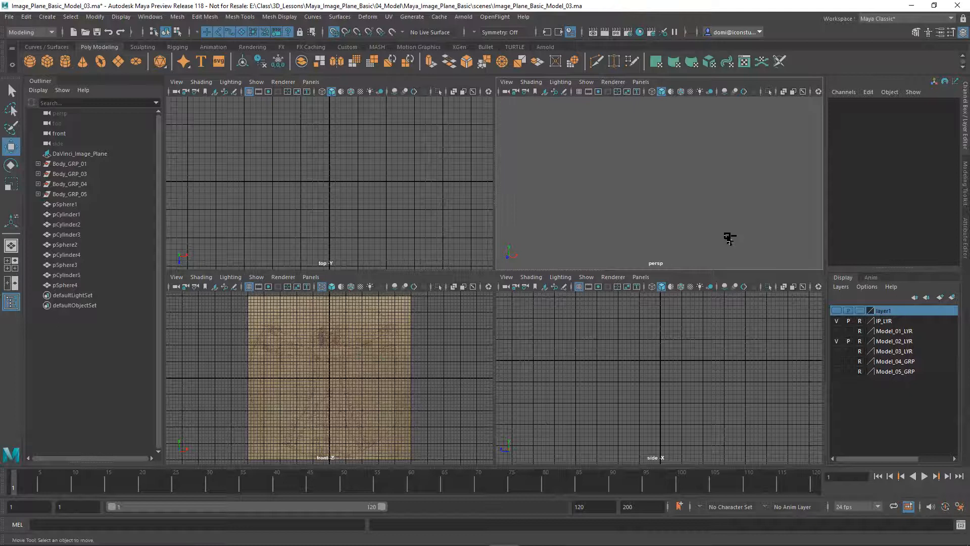
{"action": "key", "text": "ctrl+z"}
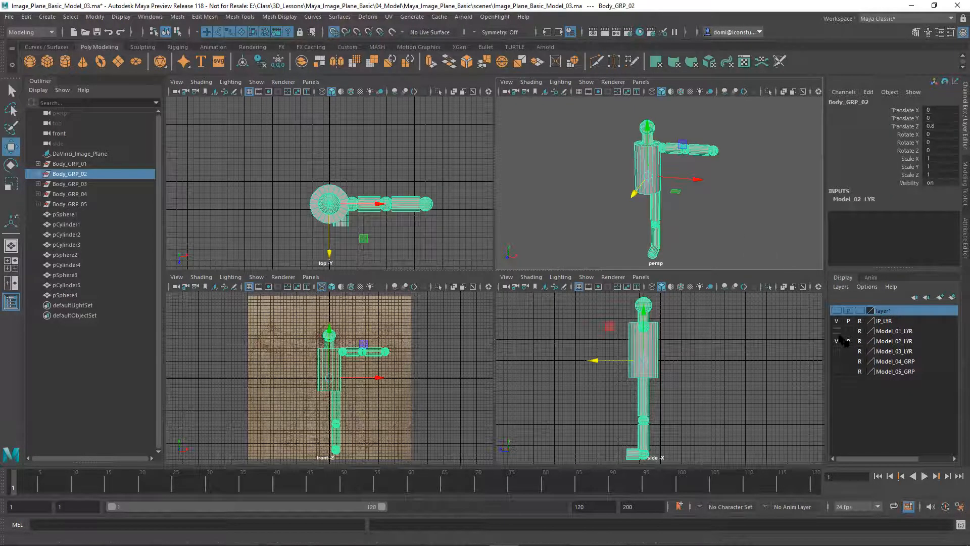
{"action": "left_click", "coordinate": [769, 229]}
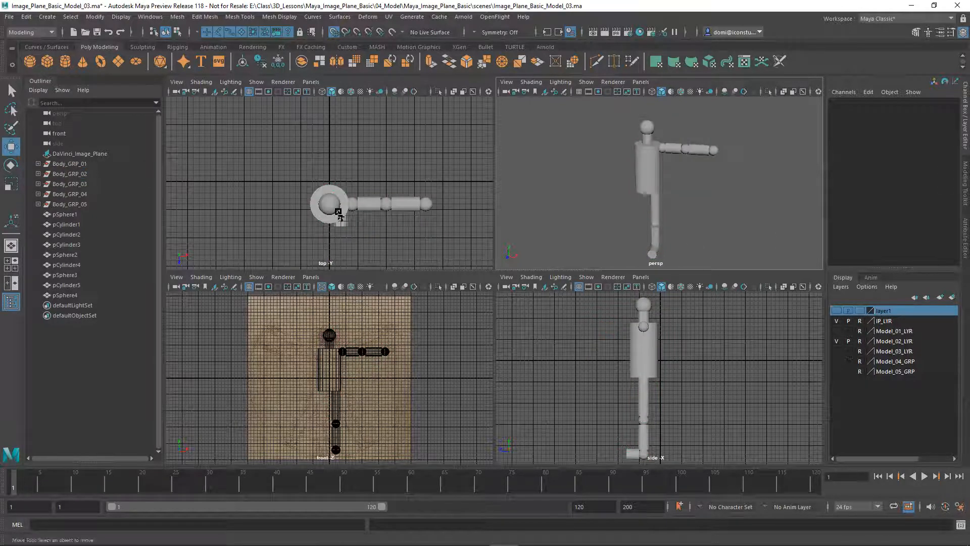
Enter 0 for Body_GRP_02's Translate Z in the Channel Box
{"action": "left_click", "coordinate": [71, 173]}
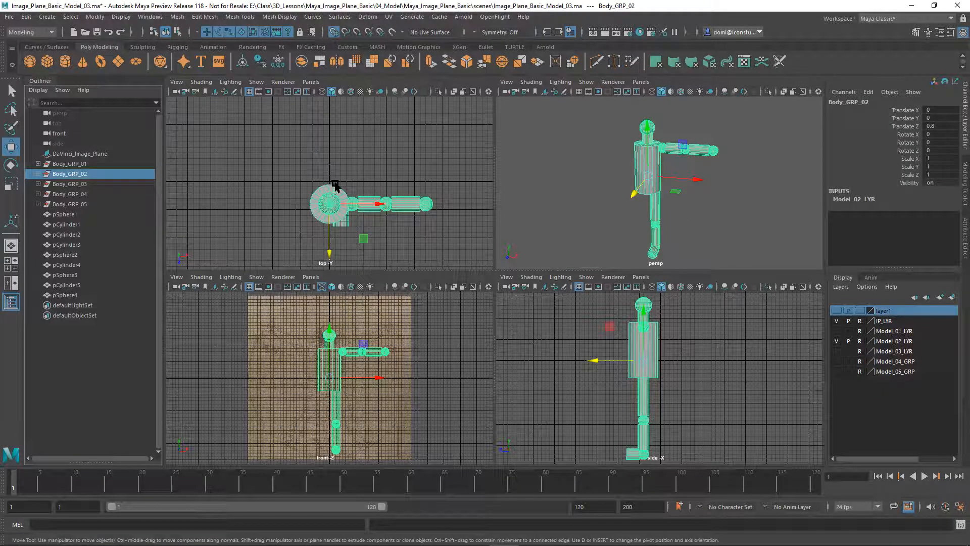
{"action": "double_click", "coordinate": [943, 124]}
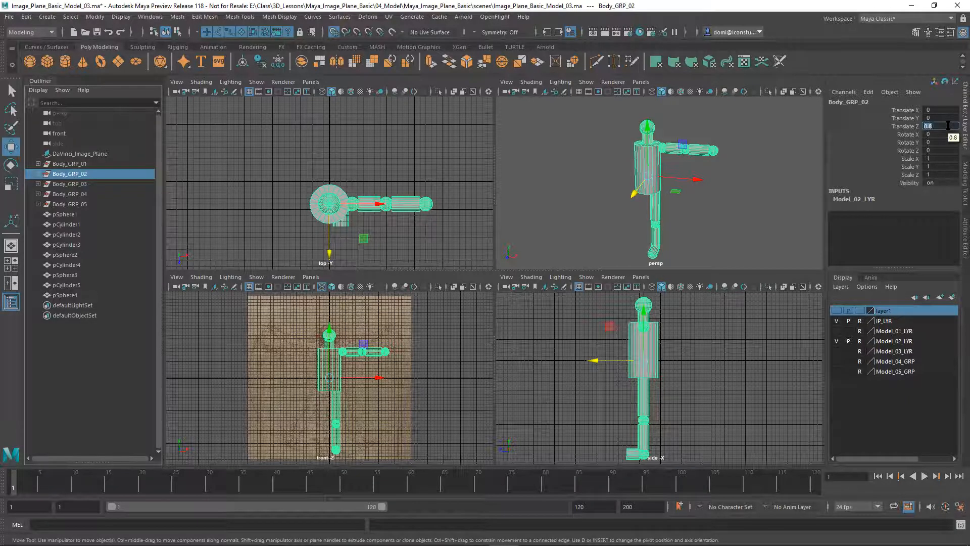
{"action": "key", "text": "Return"}
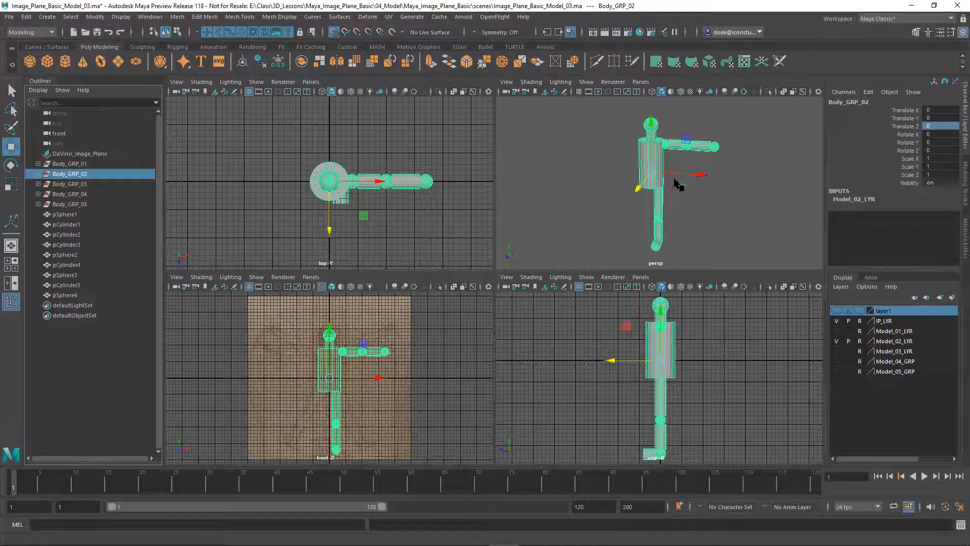
{"action": "left_click", "coordinate": [707, 222]}
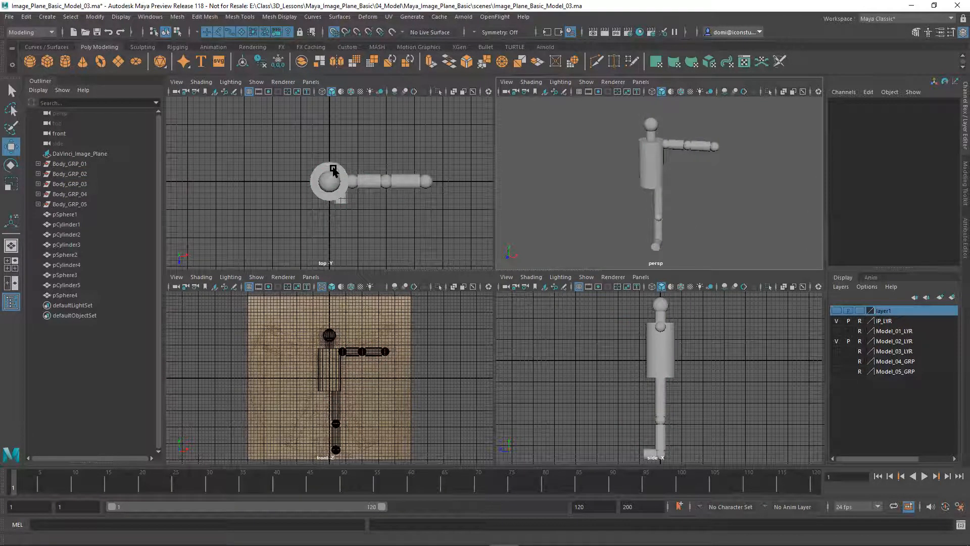
Hide Model_02_LYR and IP_LYR, show Model_03_LYR, and expand Body_GRP_03 in the Outliner
{"action": "left_click", "coordinate": [837, 341]}
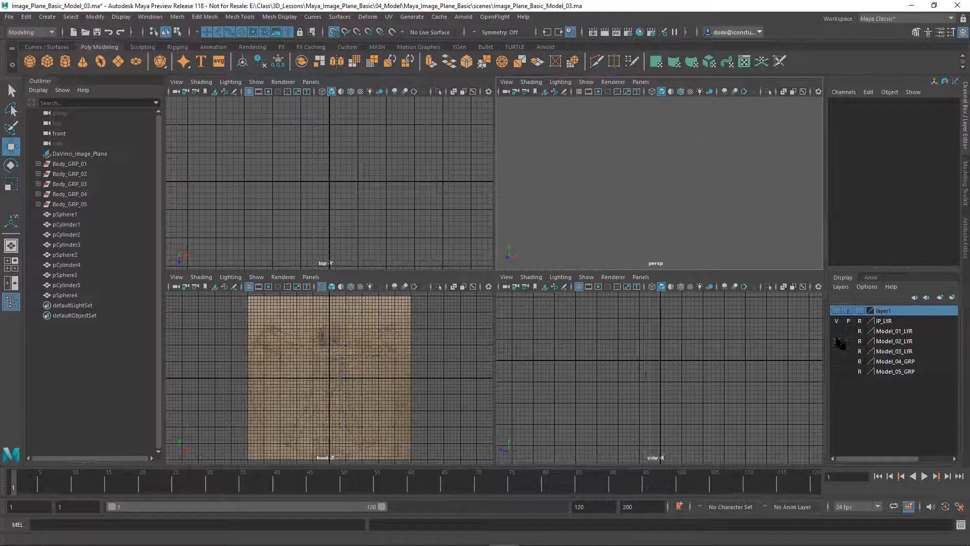
{"action": "left_click", "coordinate": [837, 352]}
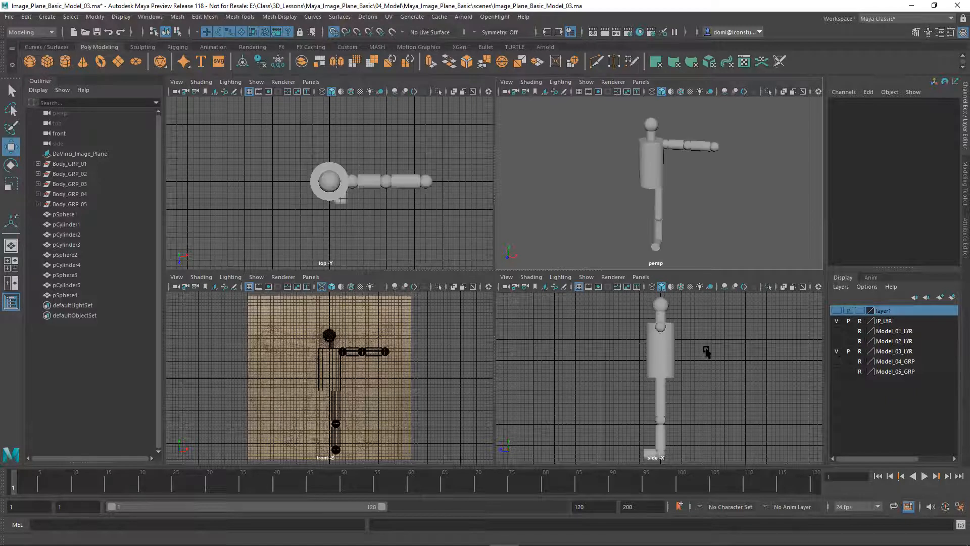
{"action": "left_click", "coordinate": [837, 321]}
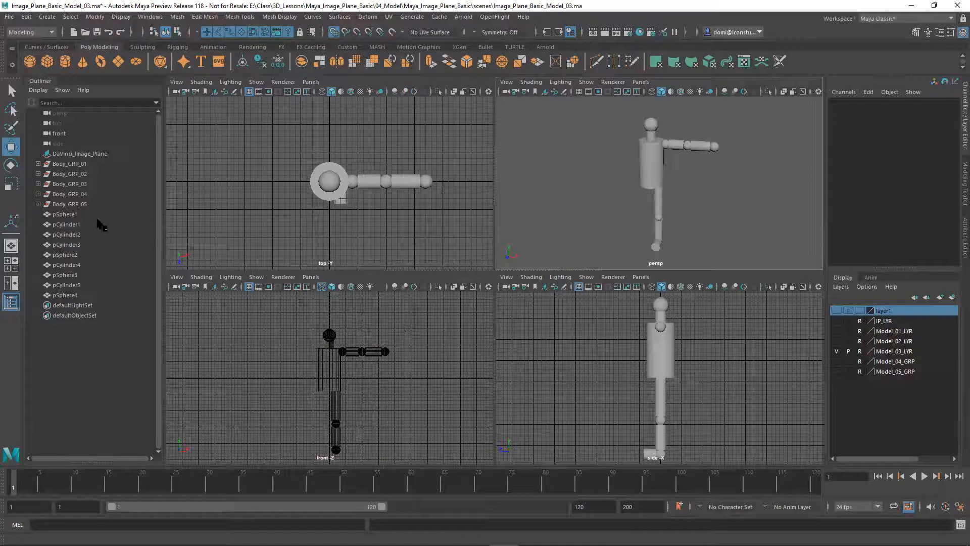
{"action": "left_click", "coordinate": [38, 184]}
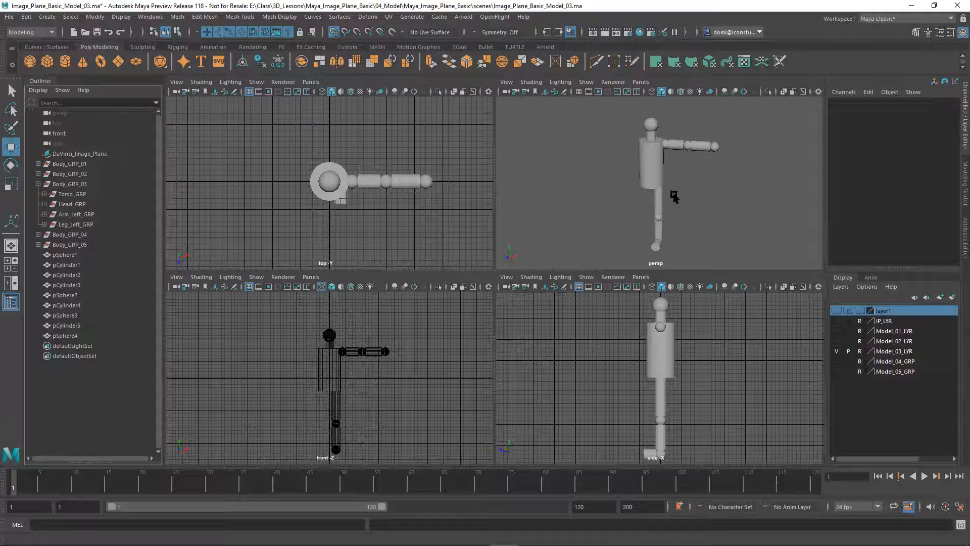
Check Body_GRP_03's Torso_GRP, Head_GRP, Arm_Left_GRP and Leg_Left_GRP with the front view maximized
{"action": "left_click", "coordinate": [77, 194]}
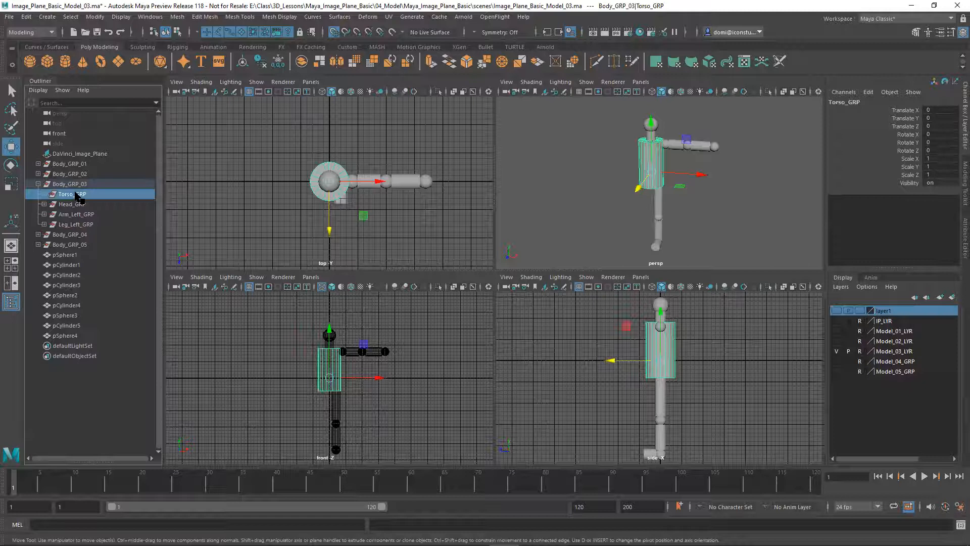
{"action": "left_click", "coordinate": [76, 204]}
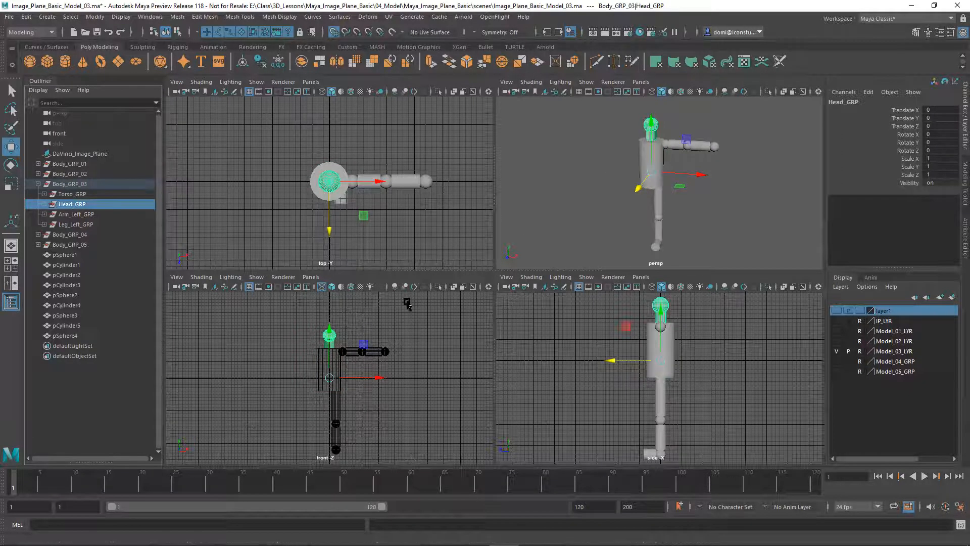
{"action": "key", "text": "space"}
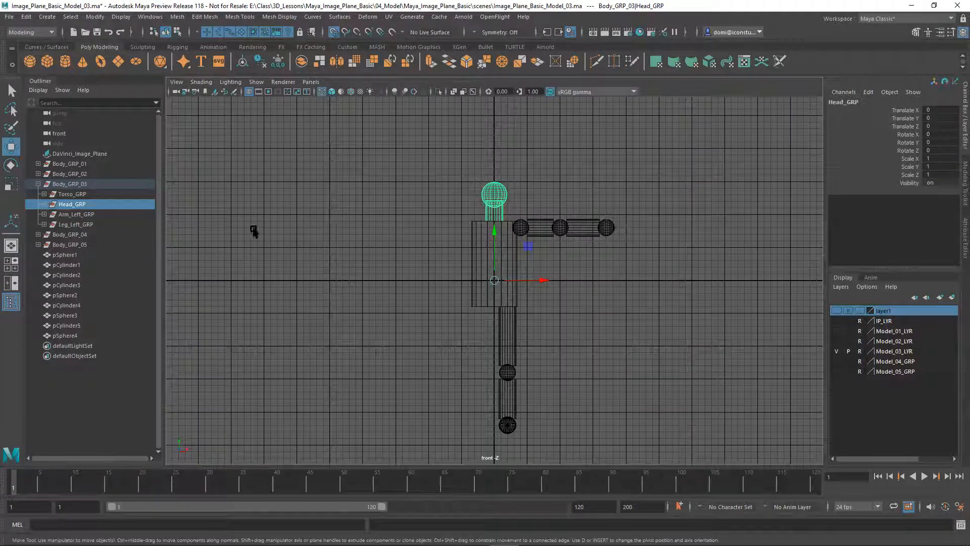
{"action": "left_click", "coordinate": [71, 214]}
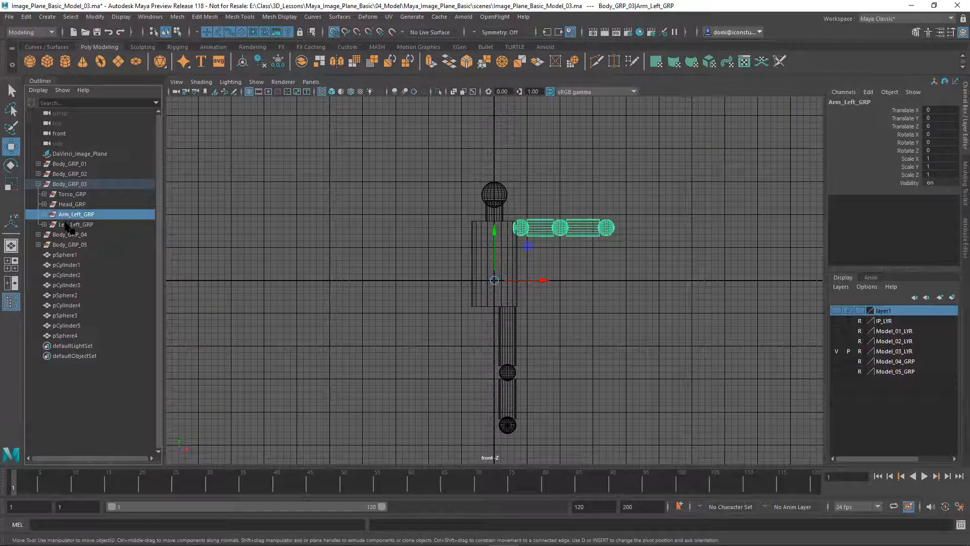
{"action": "left_click", "coordinate": [71, 224]}
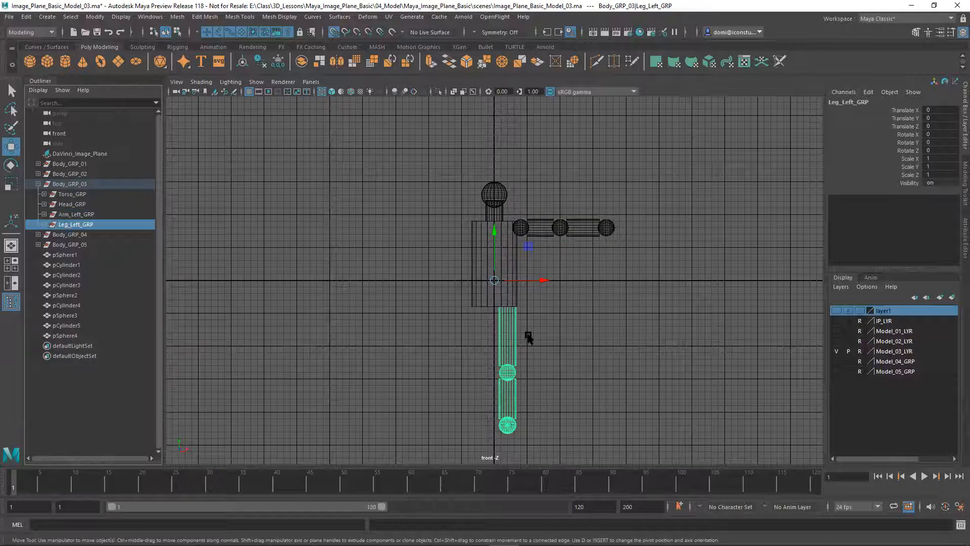
{"action": "left_click", "coordinate": [11, 91]}
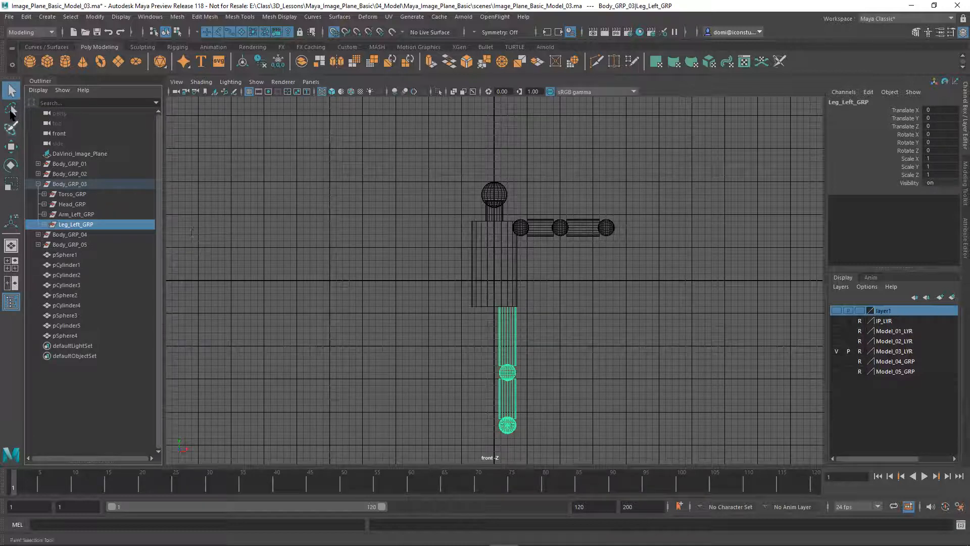
{"action": "left_click", "coordinate": [11, 147]}
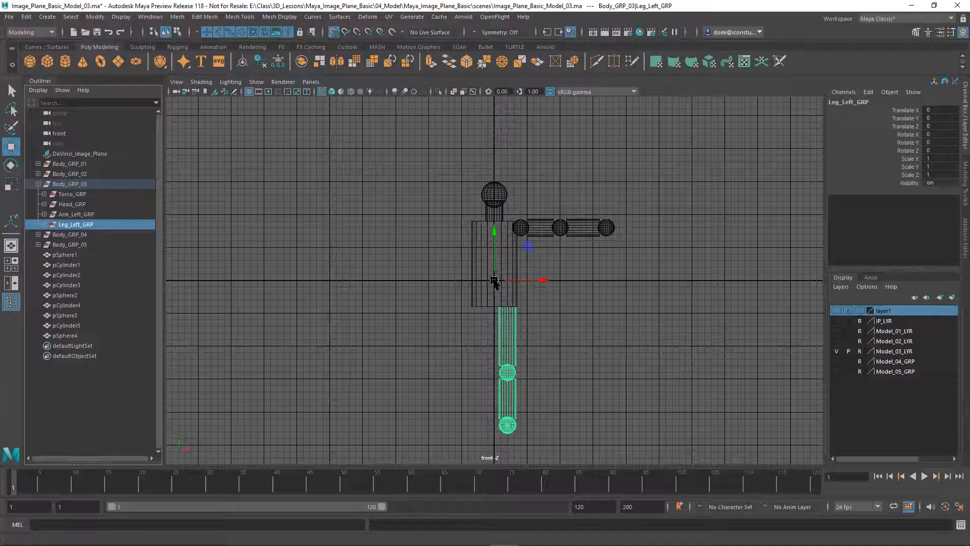
{"action": "left_click", "coordinate": [11, 165]}
{"action": "left_click_drag", "start_coordinate": [537, 298], "coordinate": [559, 260]}
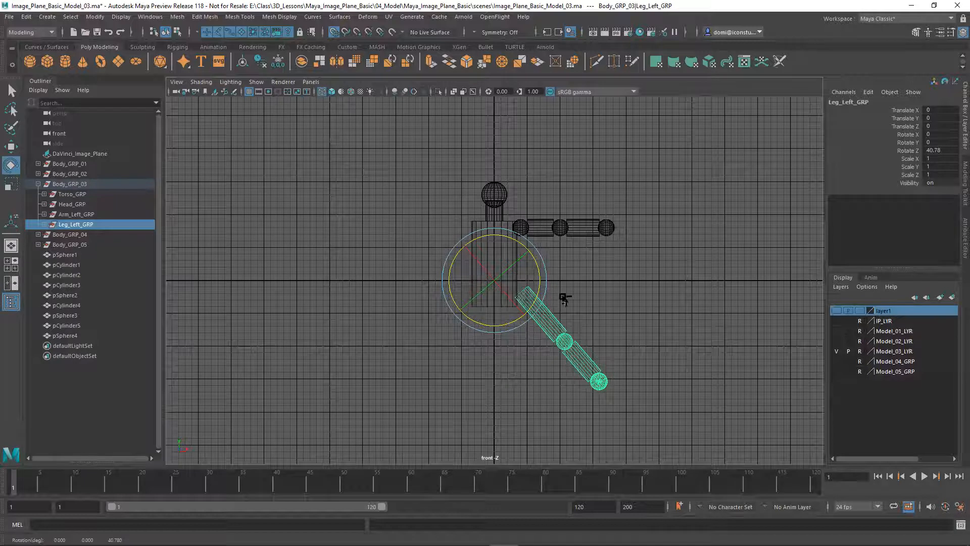
{"action": "key", "text": "ctrl+z"}
{"action": "left_click", "coordinate": [576, 284]}
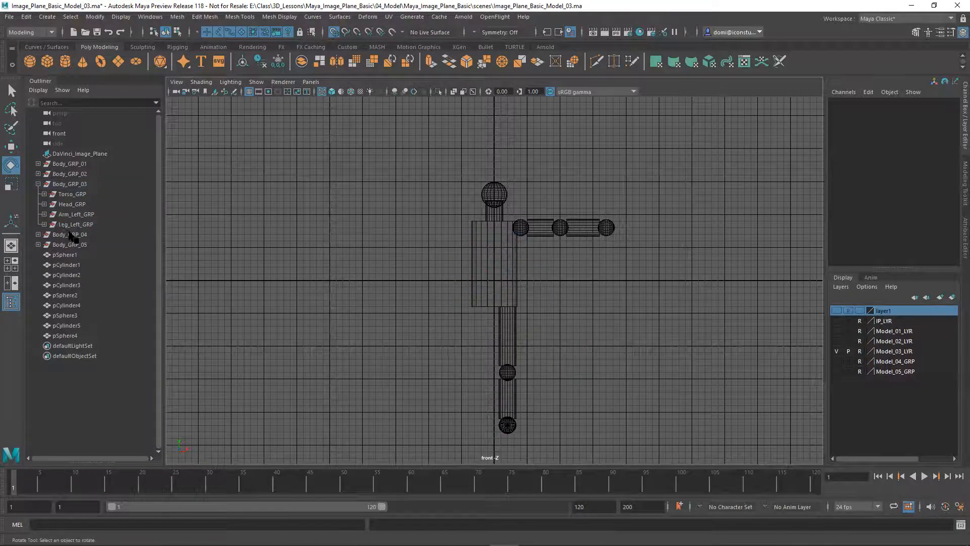
{"action": "left_click", "coordinate": [76, 215]}
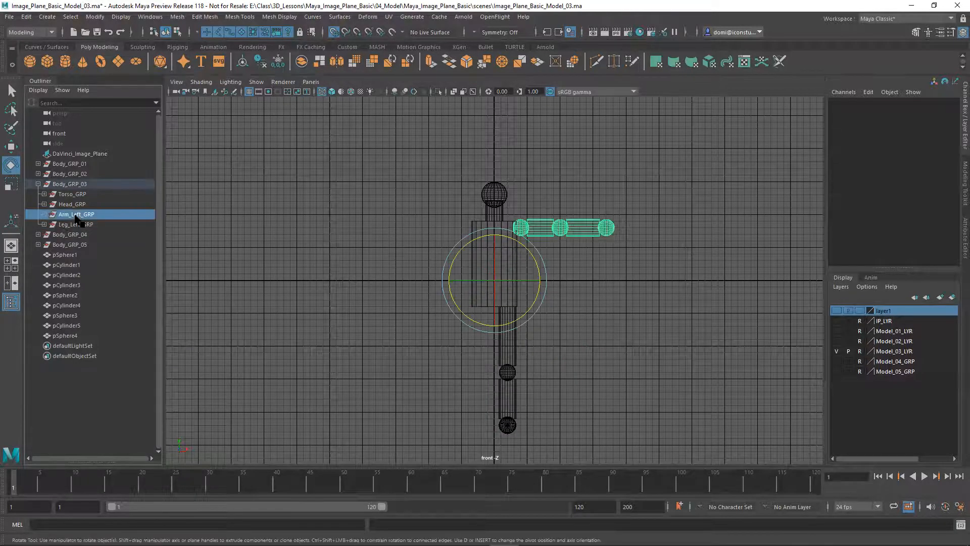
{"action": "left_click", "coordinate": [726, 264]}
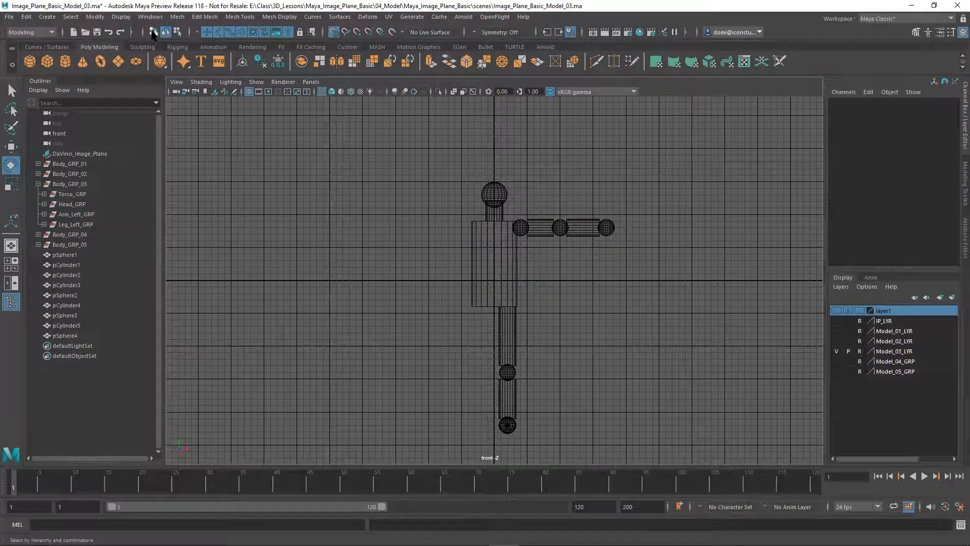
{"action": "left_click", "coordinate": [153, 32]}
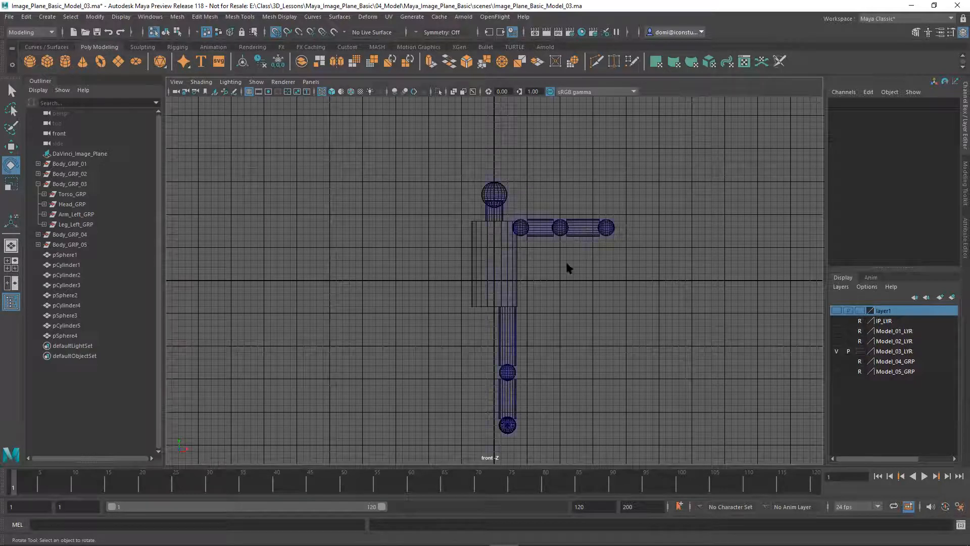
{"action": "left_click", "coordinate": [548, 227]}
{"action": "left_click", "coordinate": [562, 201]}
{"action": "left_click", "coordinate": [71, 214]}
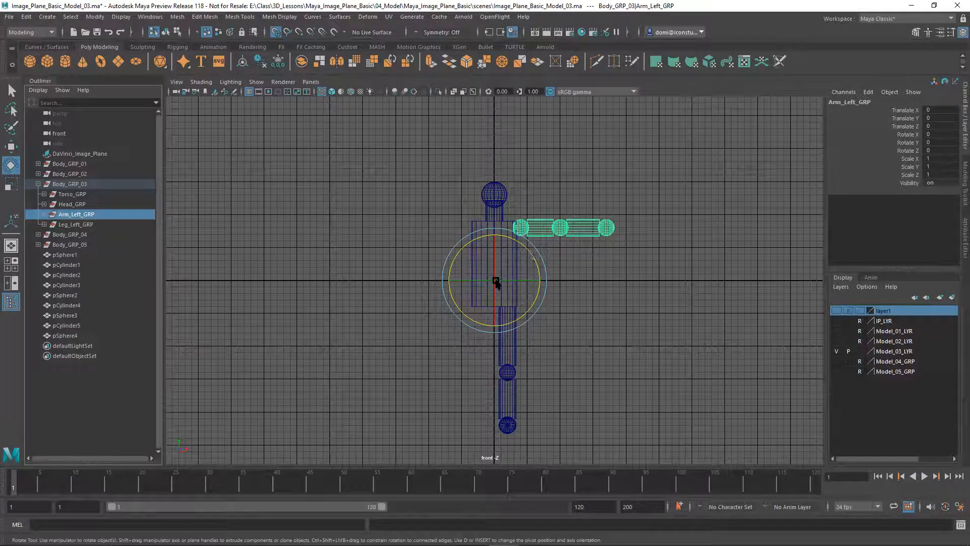
{"action": "mouse_move", "coordinate": [534, 259]}
{"action": "left_mouse_down"}
{"action": "mouse_move", "coordinate": [516, 244]}
{"action": "mouse_move", "coordinate": [535, 267]}
{"action": "mouse_move", "coordinate": [529, 248]}
{"action": "left_mouse_up"}
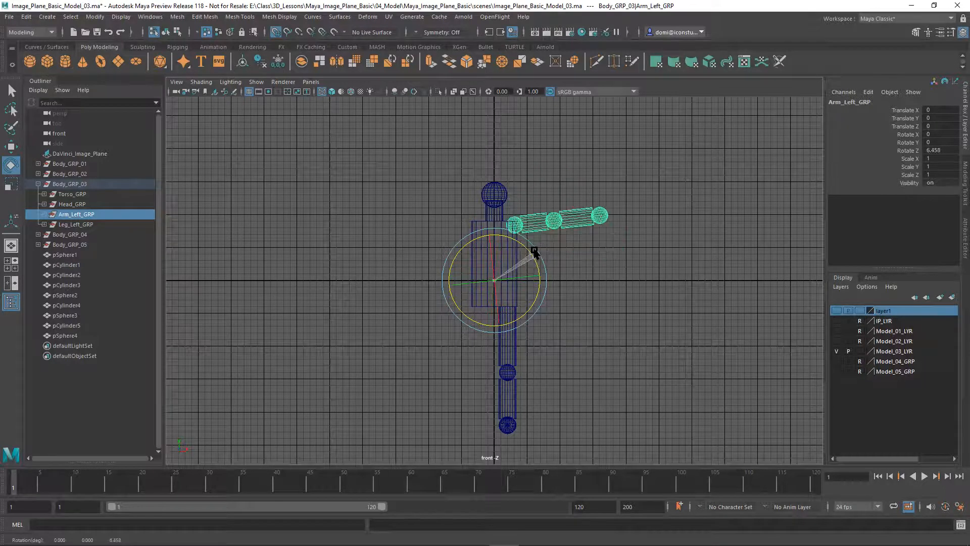
{"action": "key", "text": "ctrl+z"}
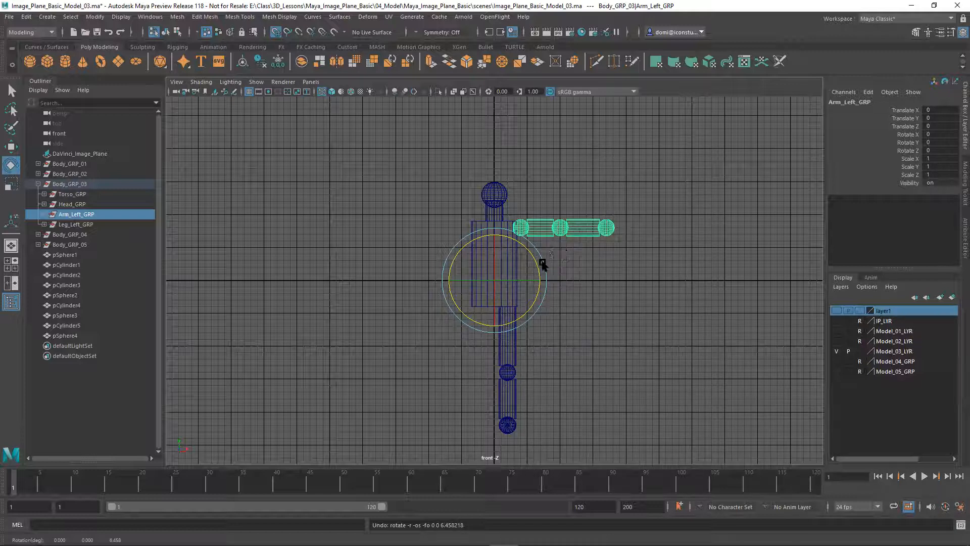
{"action": "left_click", "coordinate": [10, 147]}
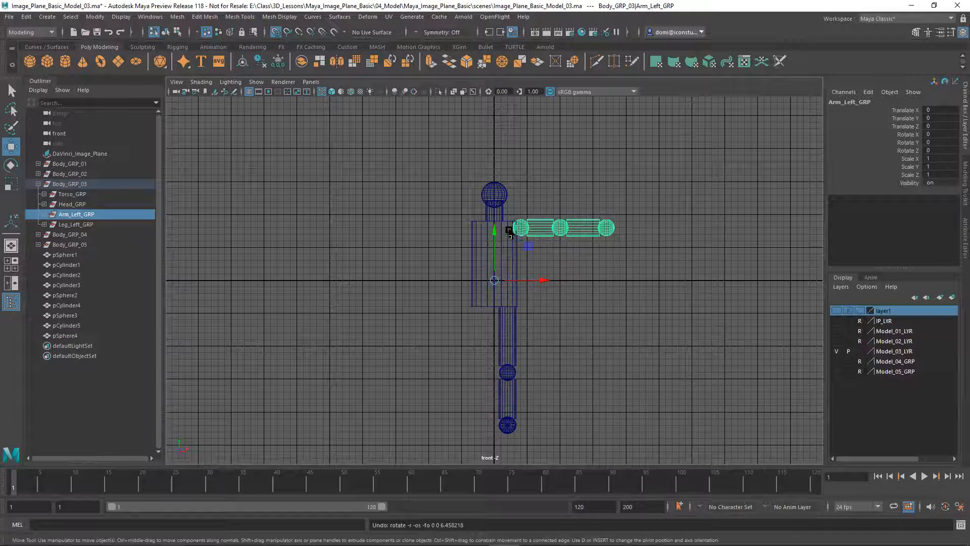
Raise Arm_Left_GRP's pivot from the hip to the shoulder, then reselect the arm group
{"action": "key", "text": "d"}
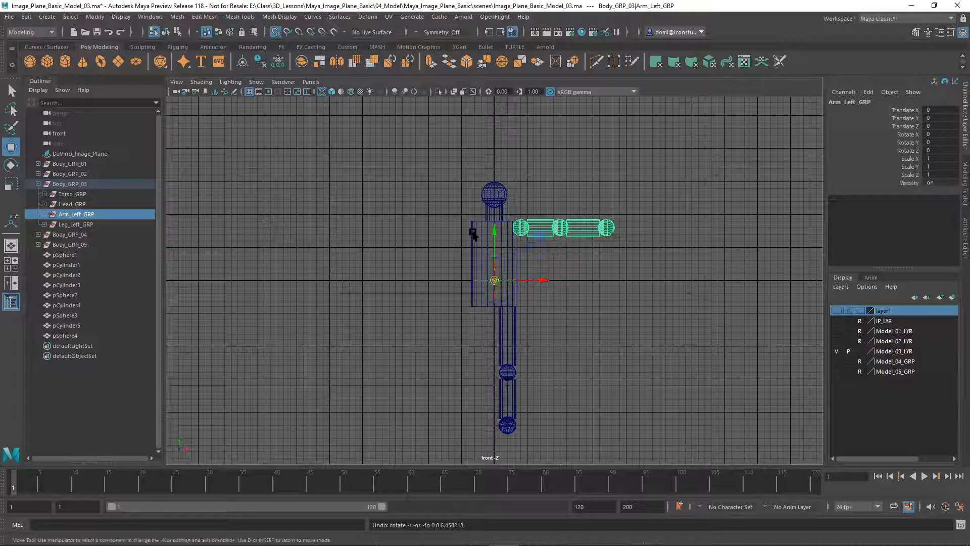
{"action": "left_click_drag", "start_coordinate": [496, 231], "coordinate": [516, 229]}
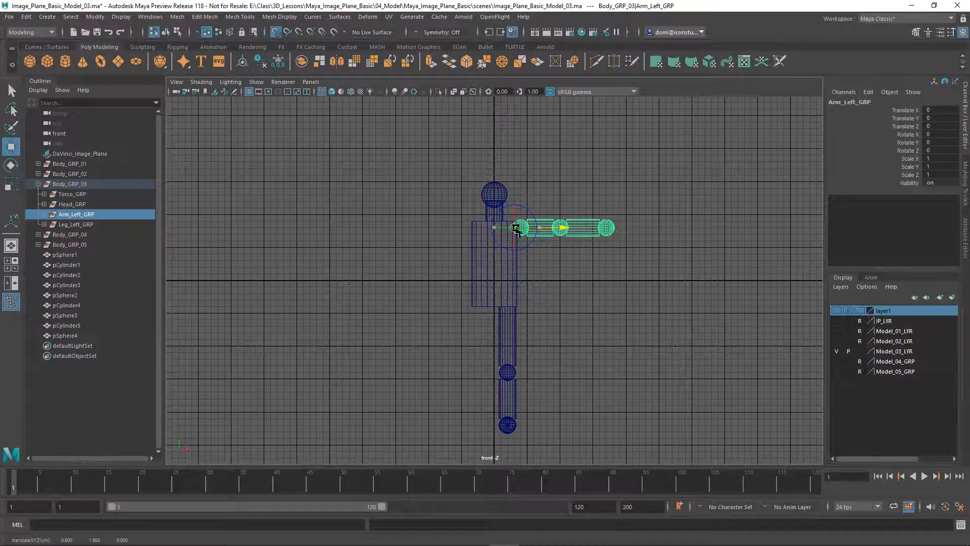
{"action": "left_click", "coordinate": [601, 180]}
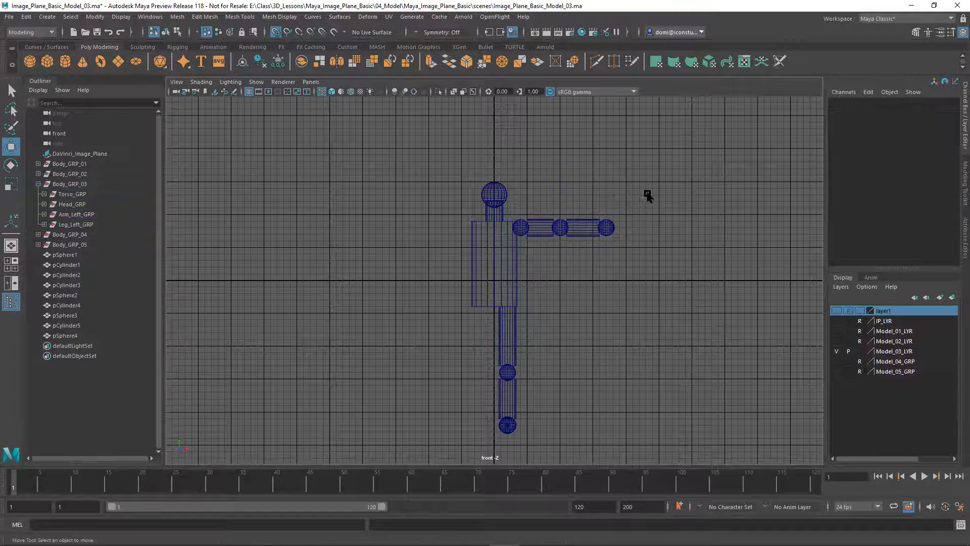
{"action": "left_click", "coordinate": [76, 214]}
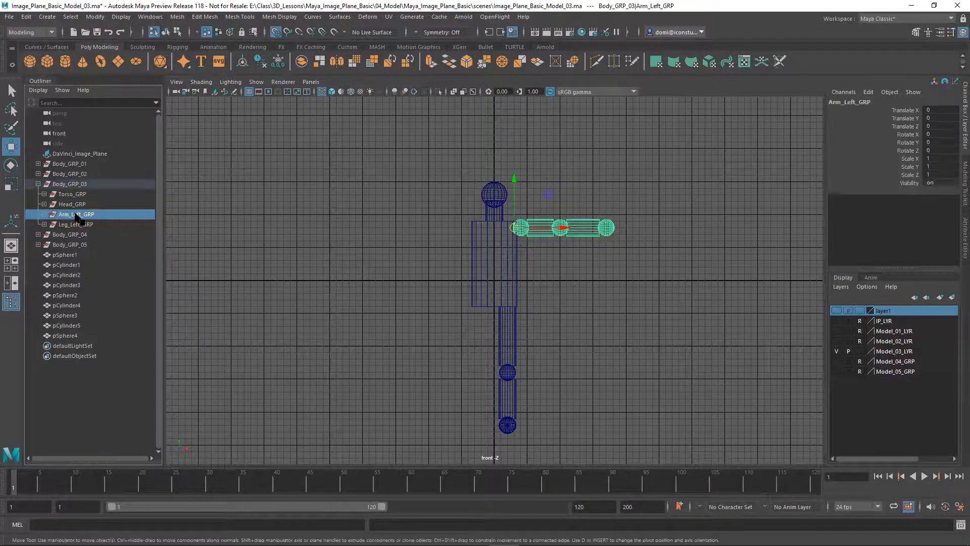
{"action": "left_click", "coordinate": [45, 215]}
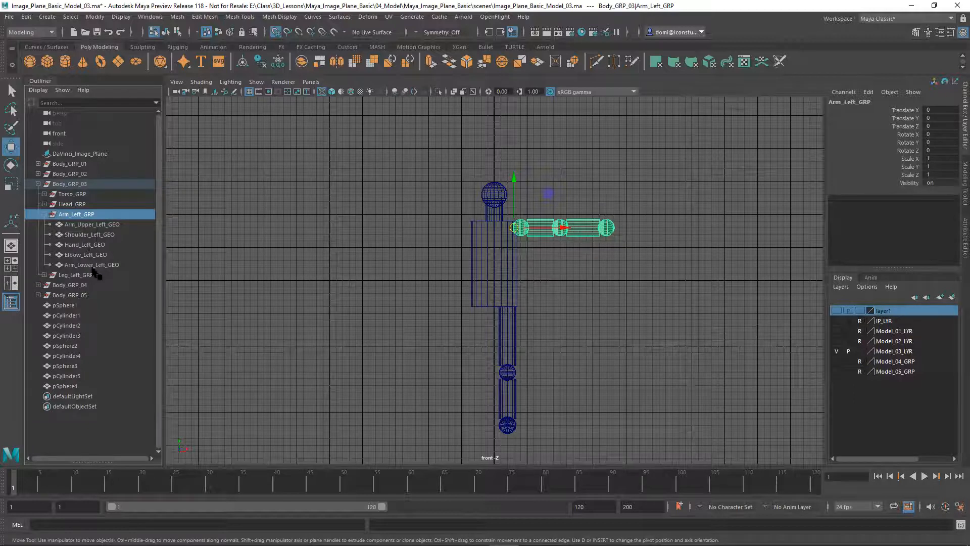
{"action": "left_click", "coordinate": [45, 215]}
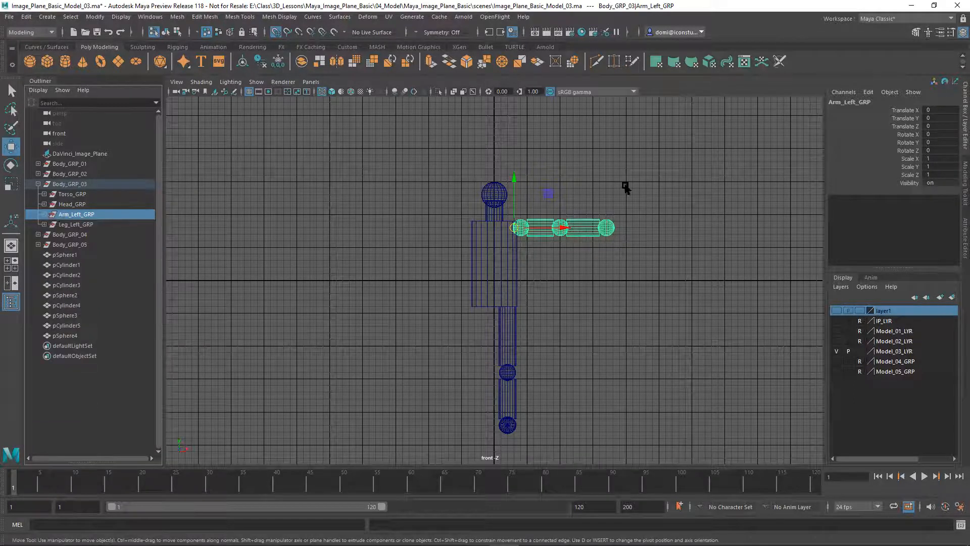
Test-rotate the arm about its shoulder pivot, undo the rotation, and reselect Arm_Left_GRP
{"action": "left_click", "coordinate": [11, 165]}
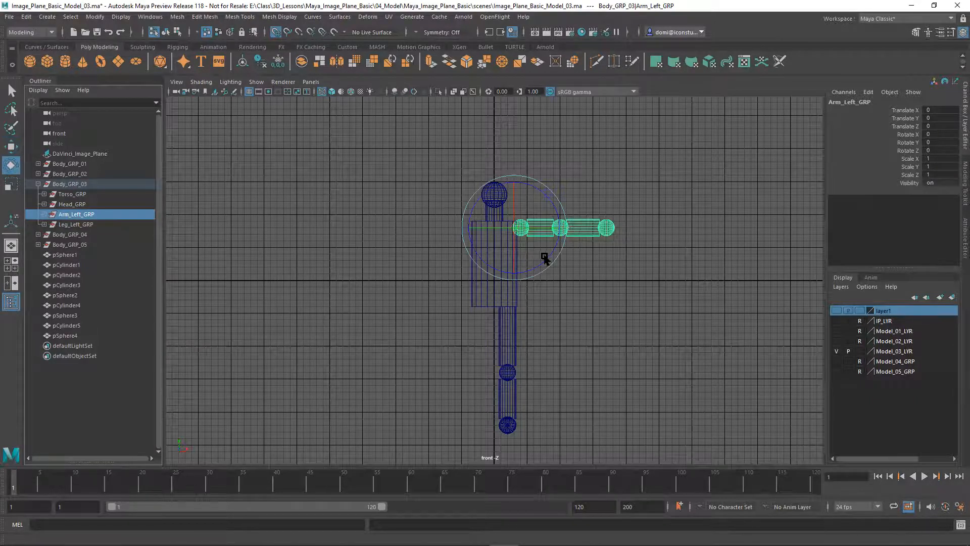
{"action": "mouse_move", "coordinate": [549, 259]}
{"action": "left_mouse_down"}
{"action": "mouse_move", "coordinate": [554, 235]}
{"action": "mouse_move", "coordinate": [546, 296]}
{"action": "mouse_move", "coordinate": [558, 250]}
{"action": "mouse_move", "coordinate": [550, 278]}
{"action": "left_mouse_up"}
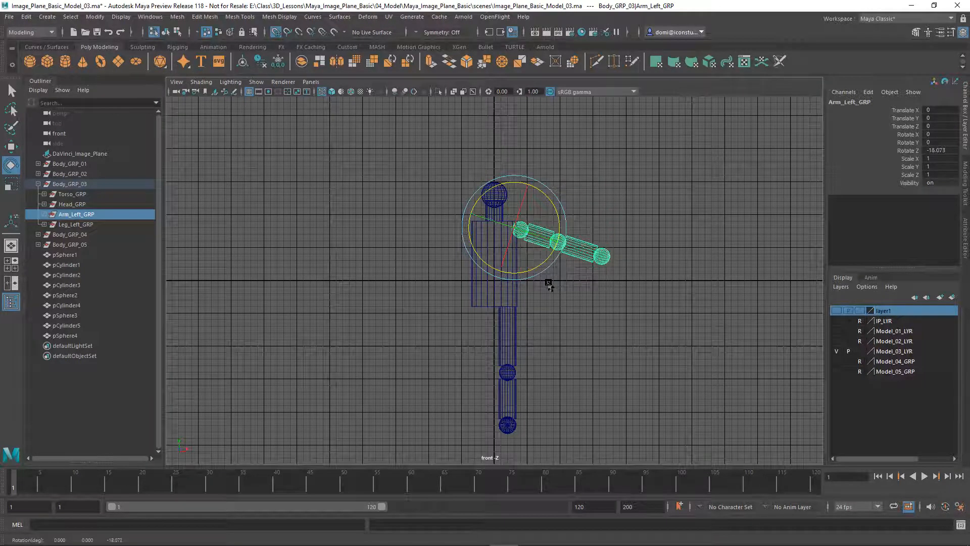
{"action": "key", "text": "ctrl+z"}
{"action": "left_click", "coordinate": [609, 290]}
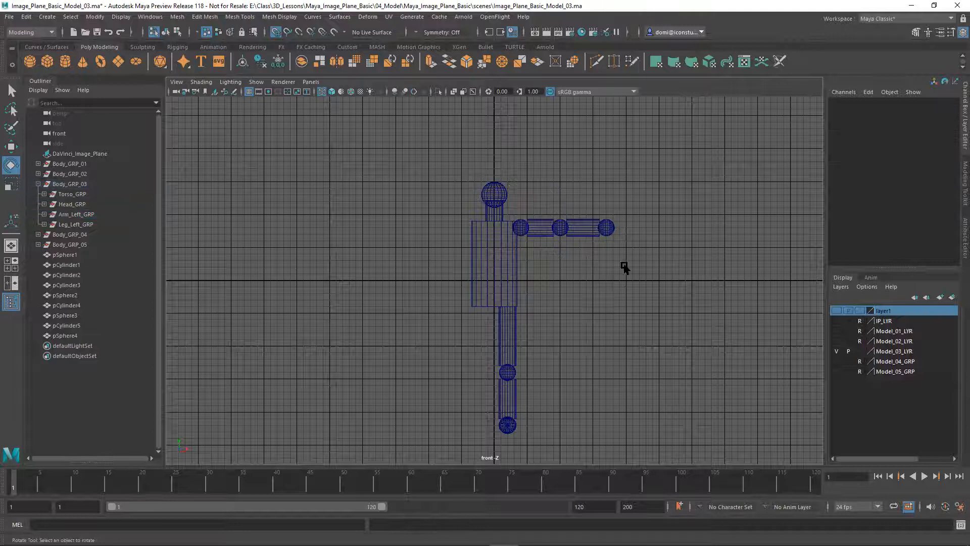
{"action": "left_click", "coordinate": [80, 216]}
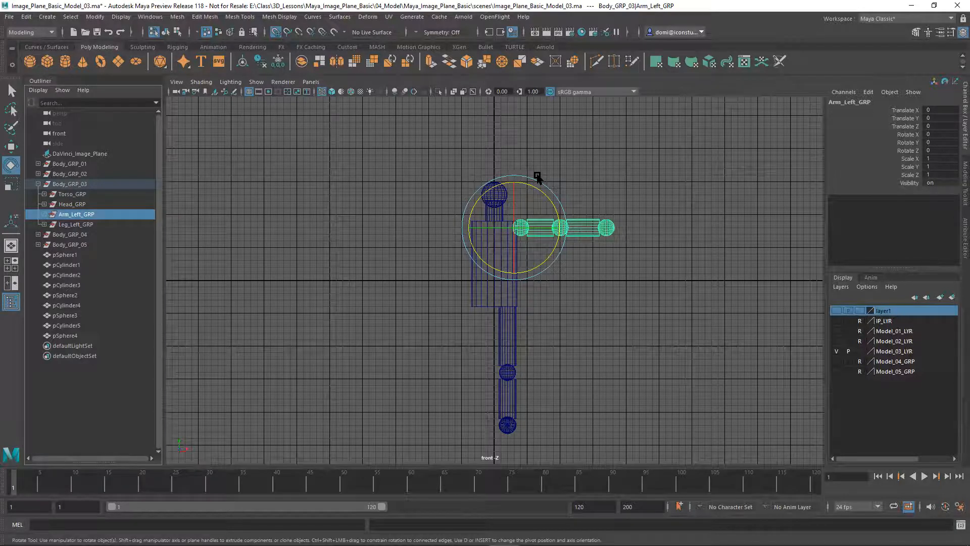
Drop the arm selection without using the Modify menu and select Leg_Left_GRP
{"action": "left_click", "coordinate": [94, 17]}
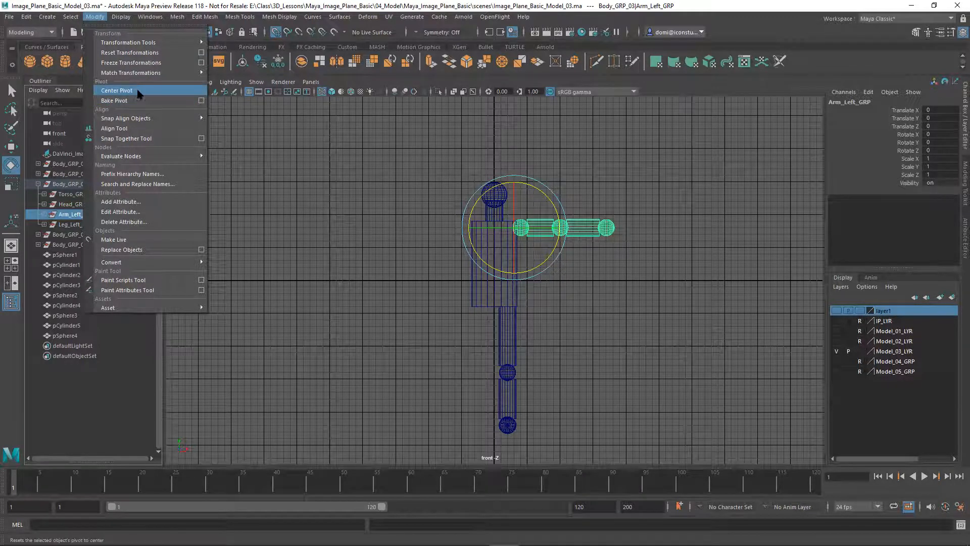
{"action": "left_click", "coordinate": [681, 196]}
{"action": "left_click", "coordinate": [681, 196]}
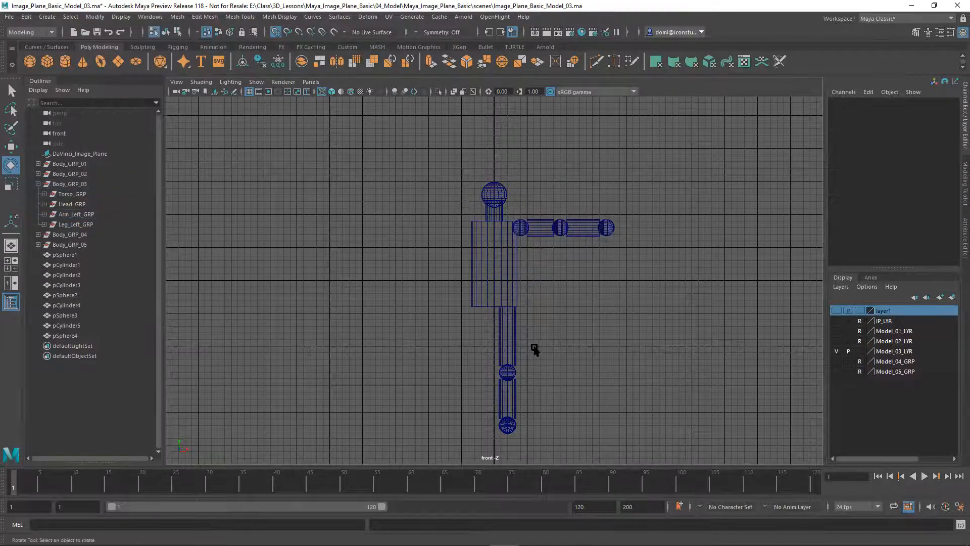
{"action": "left_click", "coordinate": [66, 225]}
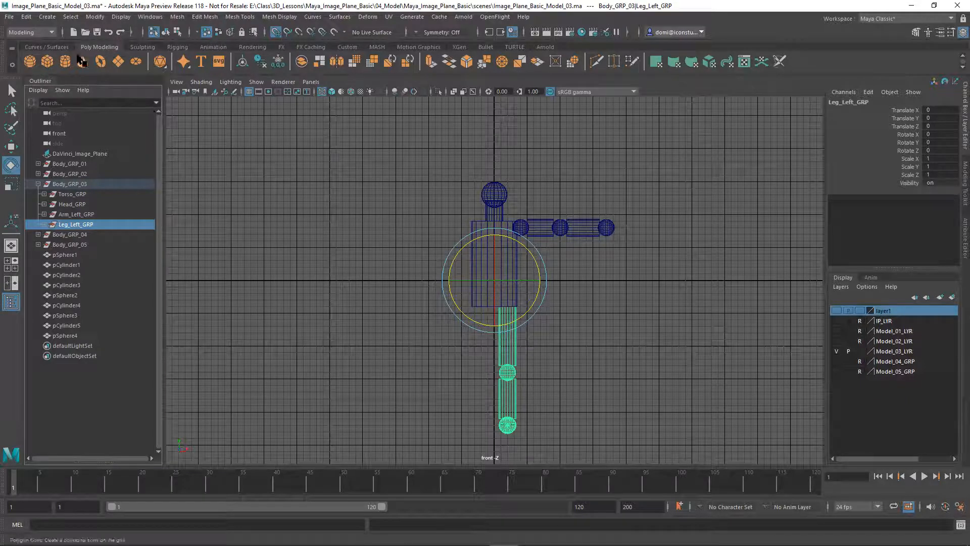
Center Leg_Left_GRP's pivot, raise it to the top of the leg, and reselect the group
{"action": "left_click", "coordinate": [95, 16]}
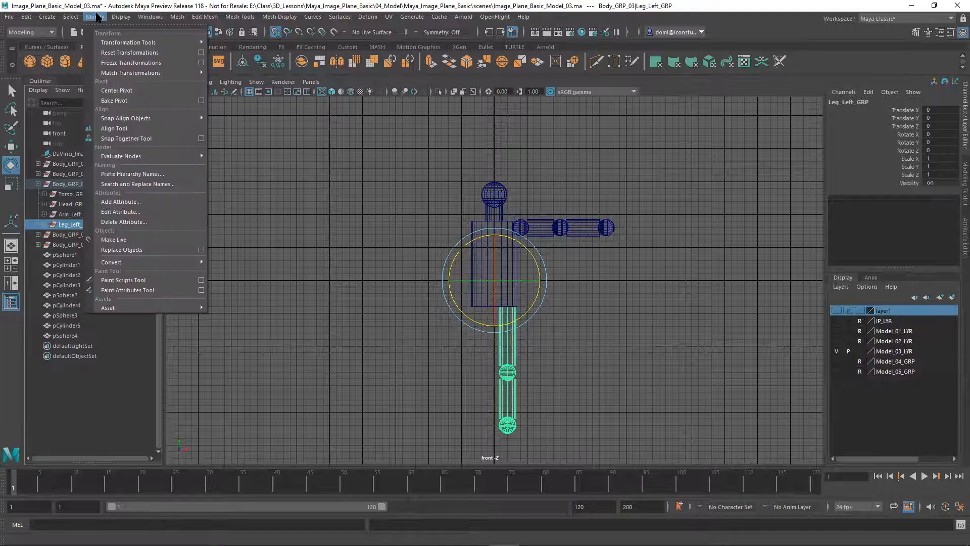
{"action": "left_click", "coordinate": [109, 91]}
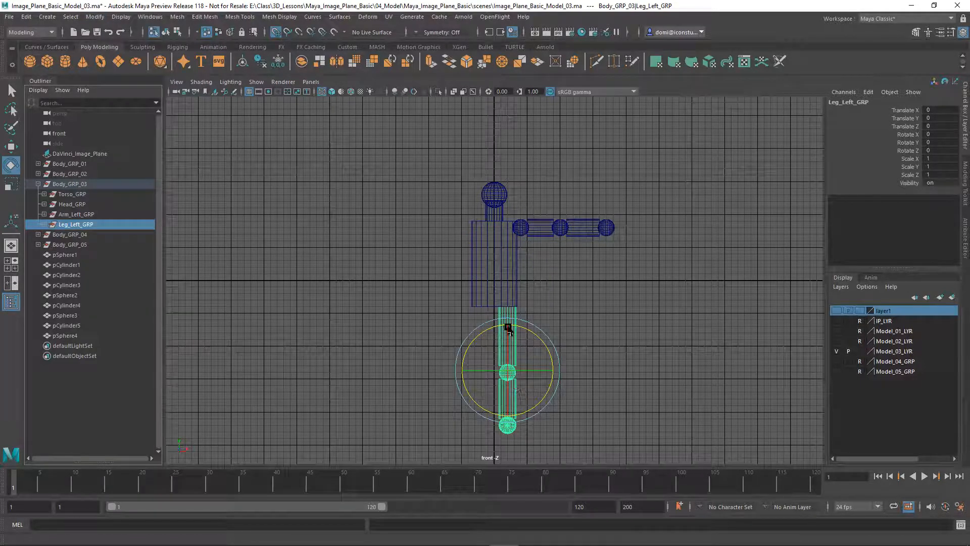
{"action": "left_click", "coordinate": [13, 148]}
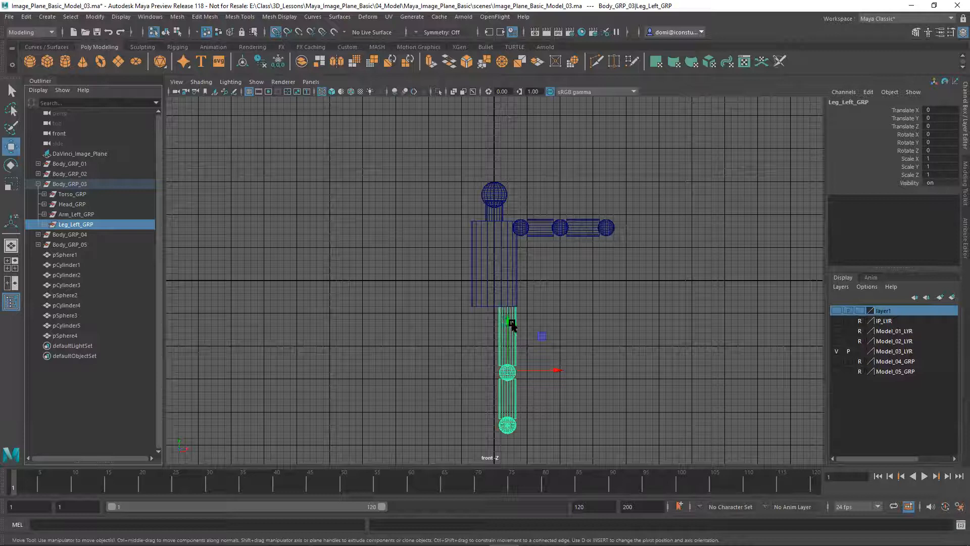
{"action": "key", "text": "d"}
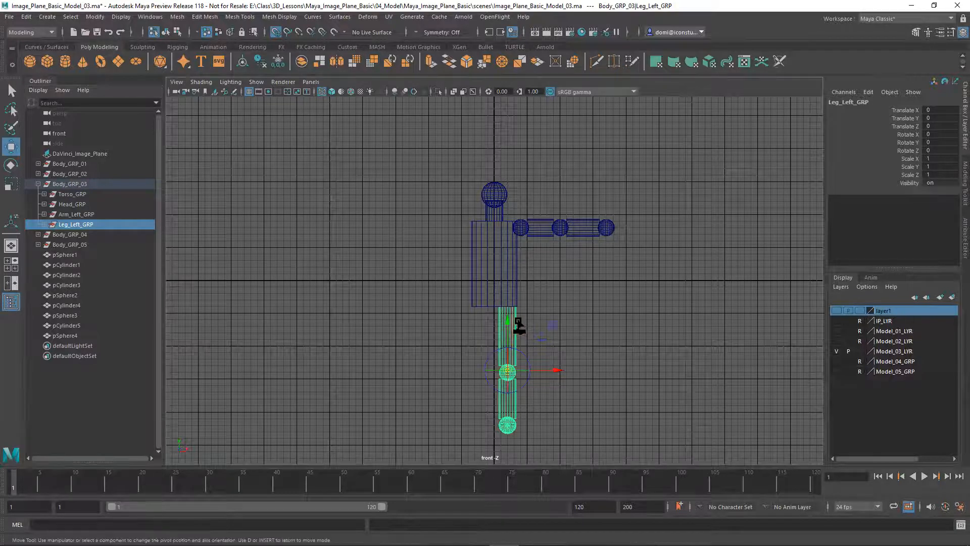
{"action": "left_click_drag", "start_coordinate": [506, 324], "coordinate": [512, 308]}
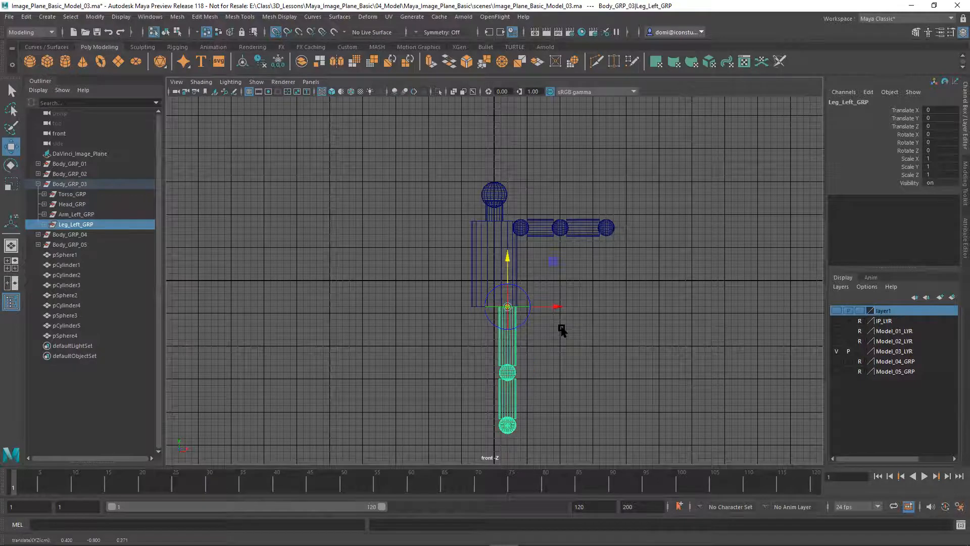
{"action": "left_click", "coordinate": [530, 335]}
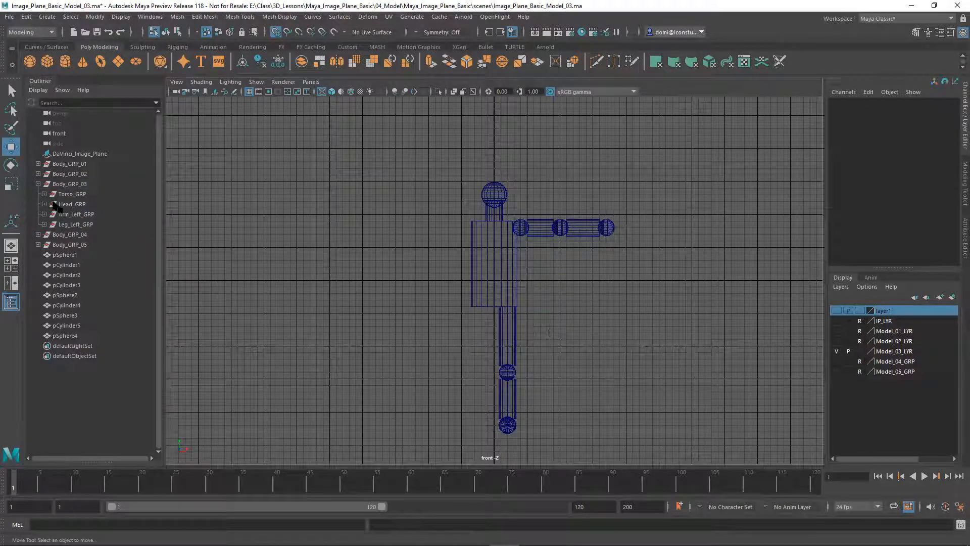
{"action": "left_click", "coordinate": [76, 224]}
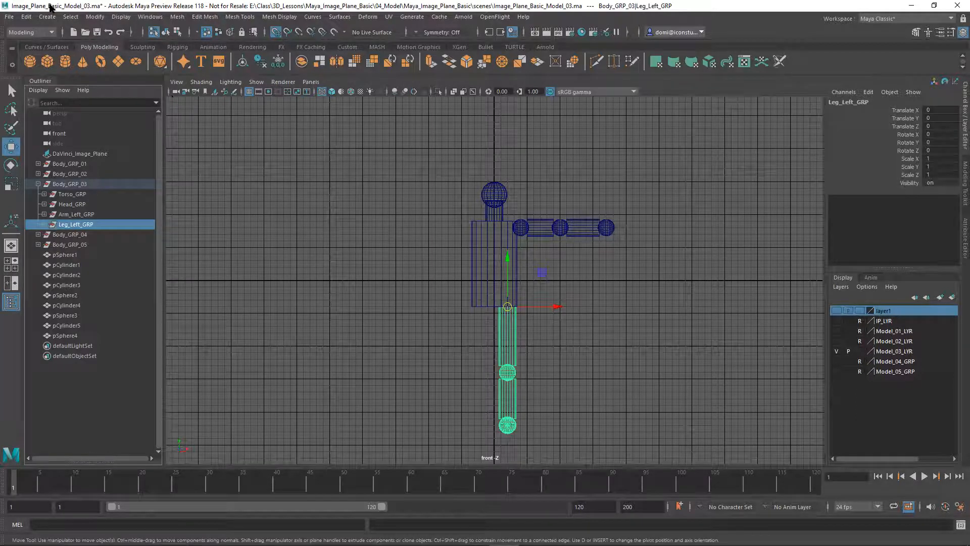
Test-rotate the leg about 32 degrees from the hip, then undo and deselect
{"action": "left_click", "coordinate": [10, 167]}
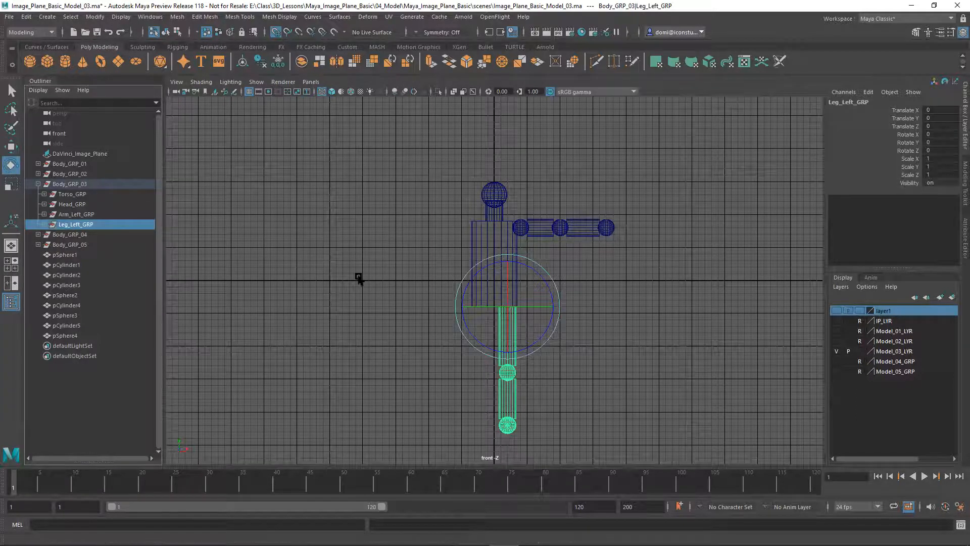
{"action": "mouse_move", "coordinate": [550, 325]}
{"action": "left_mouse_down"}
{"action": "mouse_move", "coordinate": [567, 299]}
{"action": "mouse_move", "coordinate": [537, 346]}
{"action": "mouse_move", "coordinate": [562, 310]}
{"action": "mouse_move", "coordinate": [537, 329]}
{"action": "mouse_move", "coordinate": [564, 299]}
{"action": "mouse_move", "coordinate": [531, 339]}
{"action": "mouse_move", "coordinate": [567, 304]}
{"action": "mouse_move", "coordinate": [531, 330]}
{"action": "mouse_move", "coordinate": [551, 321]}
{"action": "mouse_move", "coordinate": [541, 329]}
{"action": "left_mouse_up"}
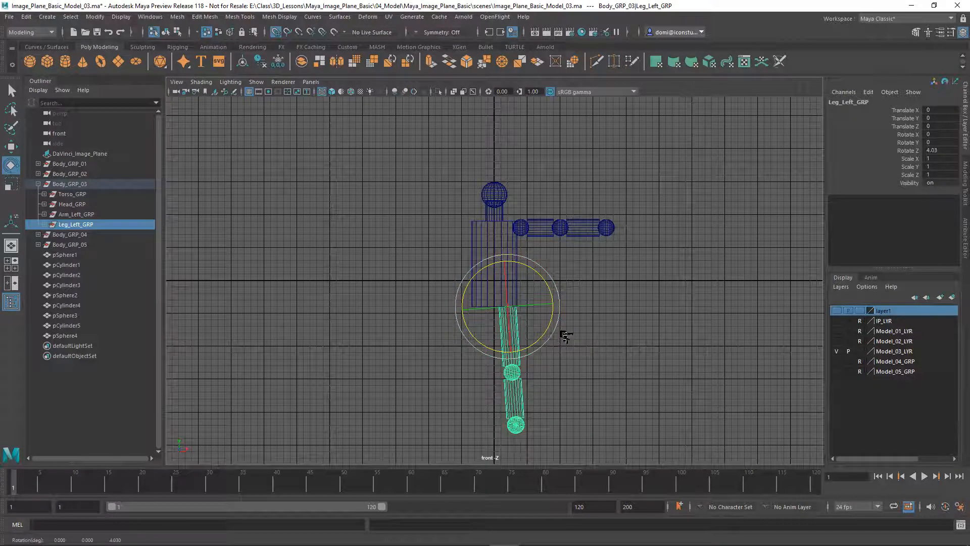
{"action": "key", "text": "ctrl+z"}
{"action": "key", "text": "ctrl+z"}
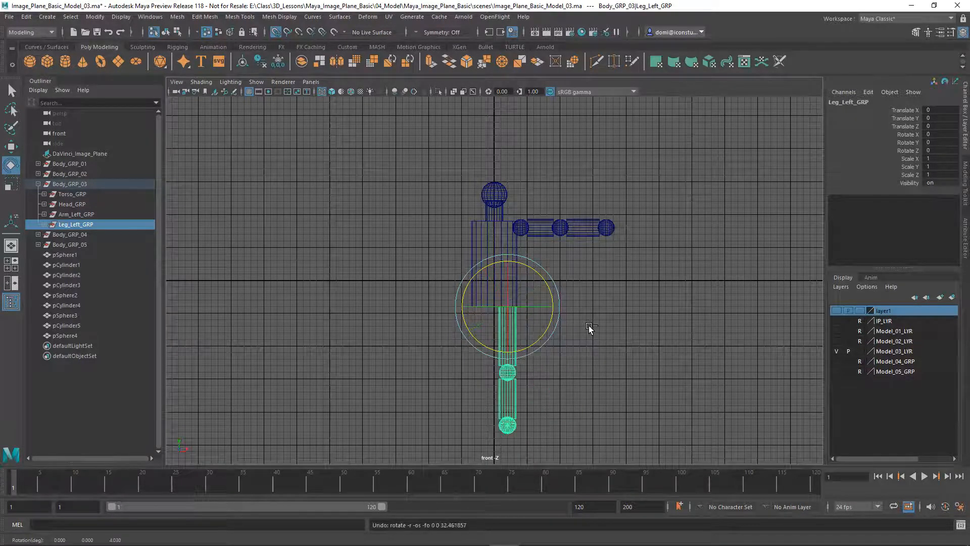
{"action": "left_click", "coordinate": [587, 400]}
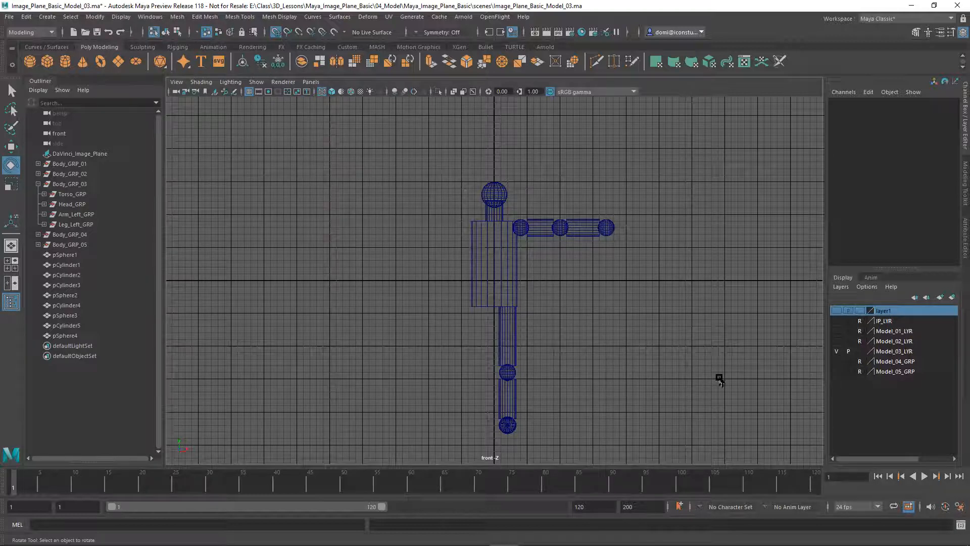
Set Model_03_LYR to reference and hide it, show editable Model_02_LYR, and expand Body_GRP_02
{"action": "left_click", "coordinate": [859, 351]}
{"action": "left_click", "coordinate": [859, 351]}
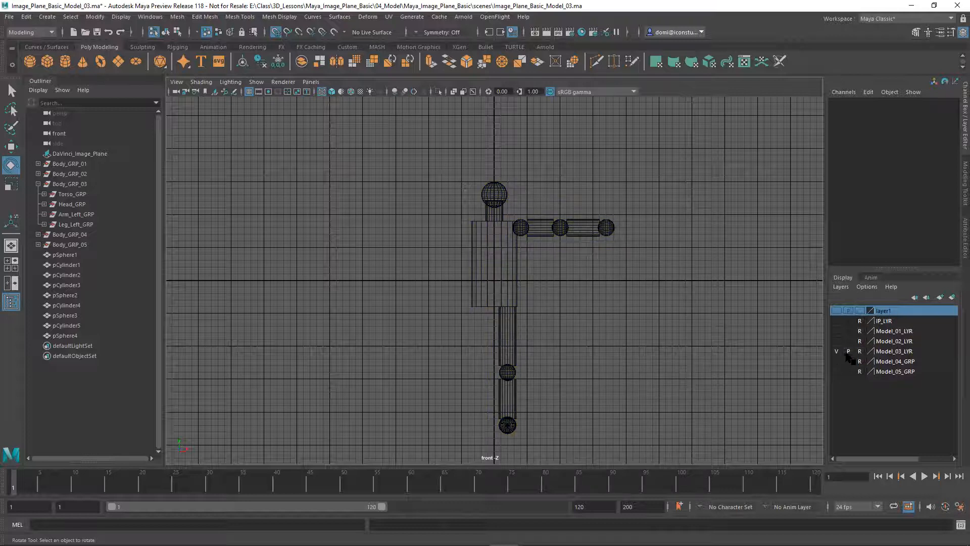
{"action": "left_click", "coordinate": [837, 352]}
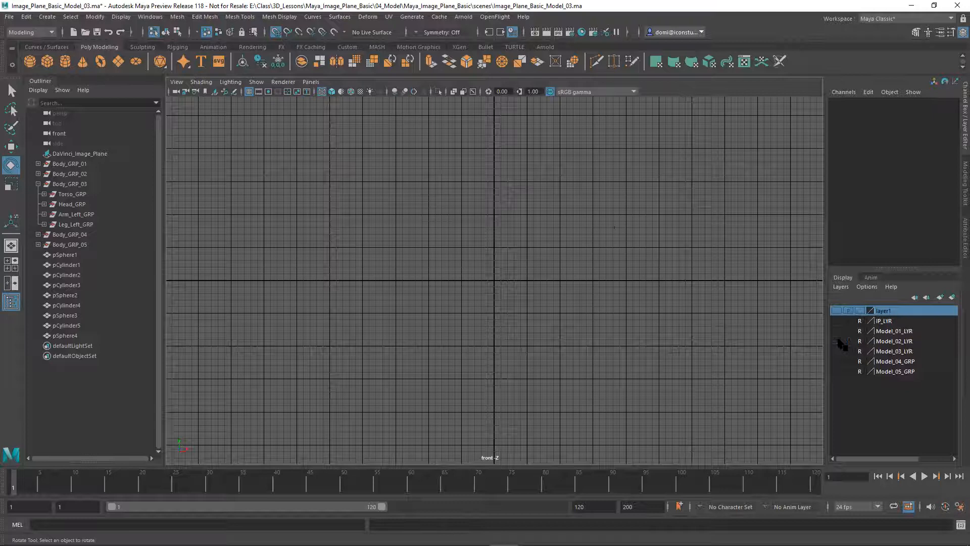
{"action": "left_click", "coordinate": [836, 341]}
{"action": "left_click", "coordinate": [859, 341]}
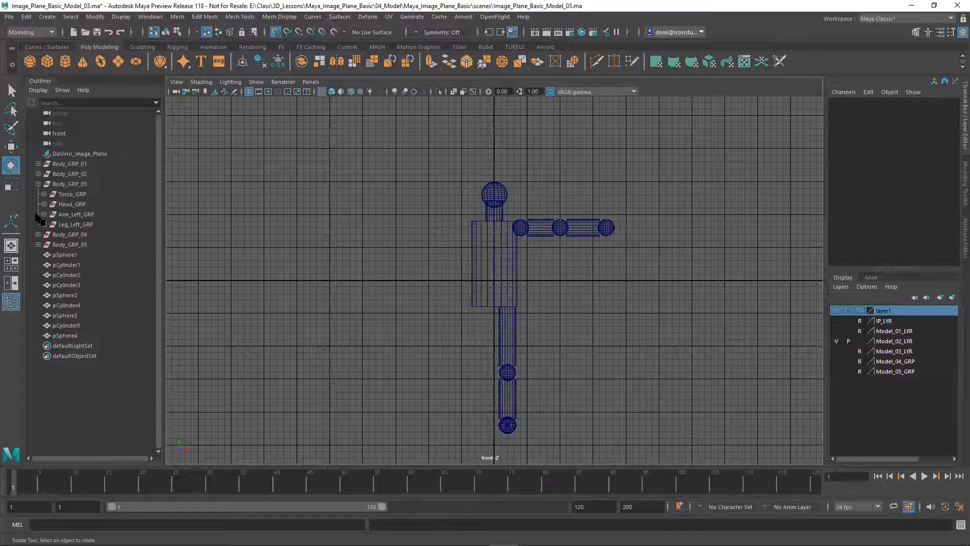
{"action": "left_click", "coordinate": [38, 184]}
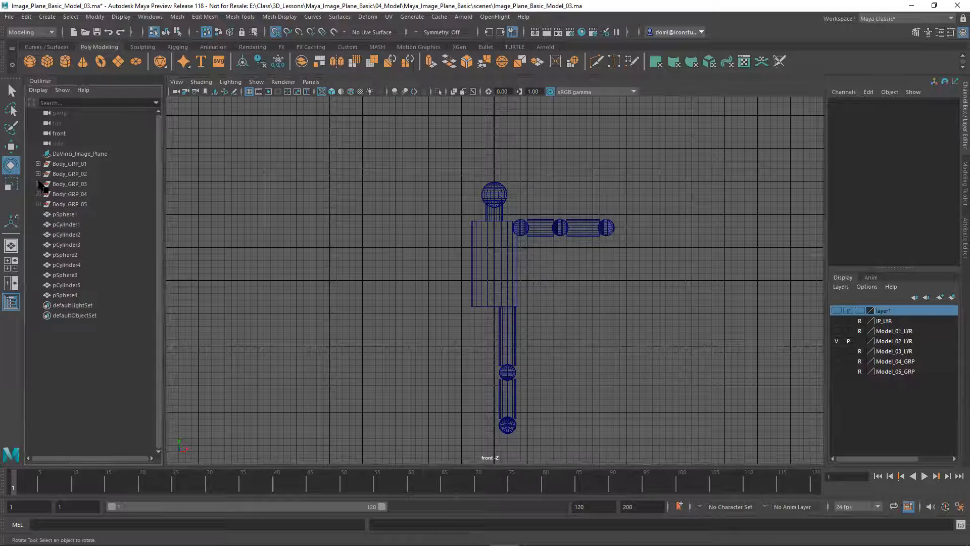
{"action": "left_click", "coordinate": [38, 174]}
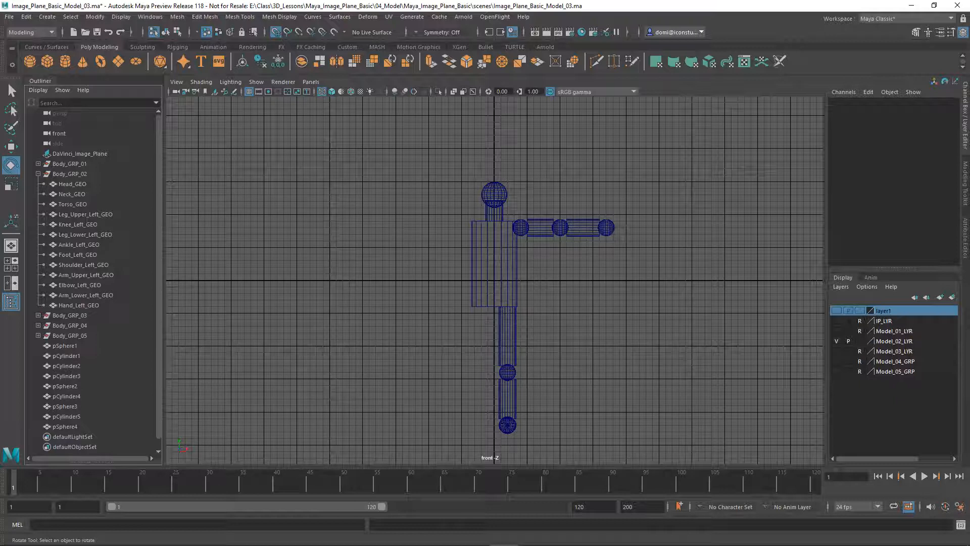
Try marquee-selecting the second figure, then clear it and switch to picking individual objects
{"action": "left_click", "coordinate": [11, 91]}
{"action": "left_click", "coordinate": [11, 91]}
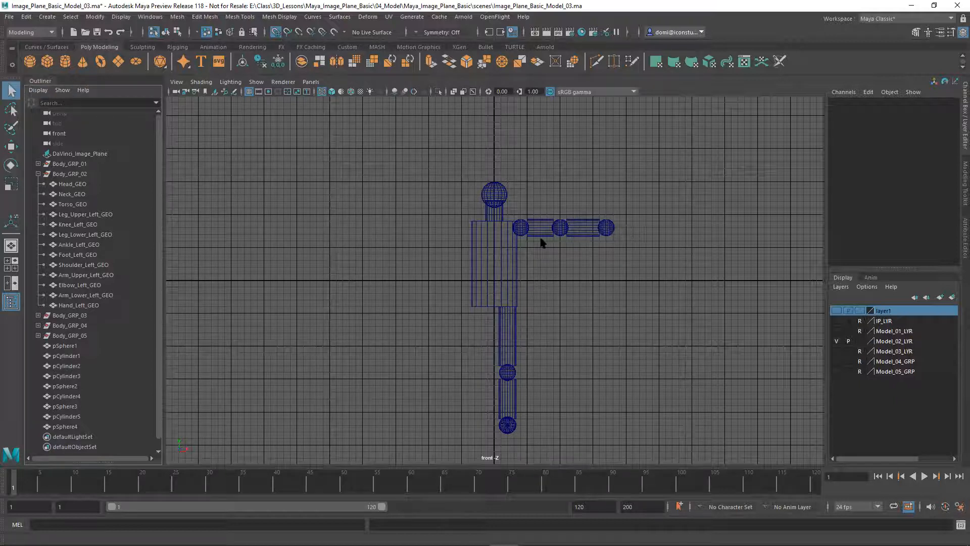
{"action": "left_click_drag", "start_coordinate": [522, 208], "coordinate": [614, 256]}
{"action": "left_click_drag", "start_coordinate": [615, 258], "coordinate": [613, 256]}
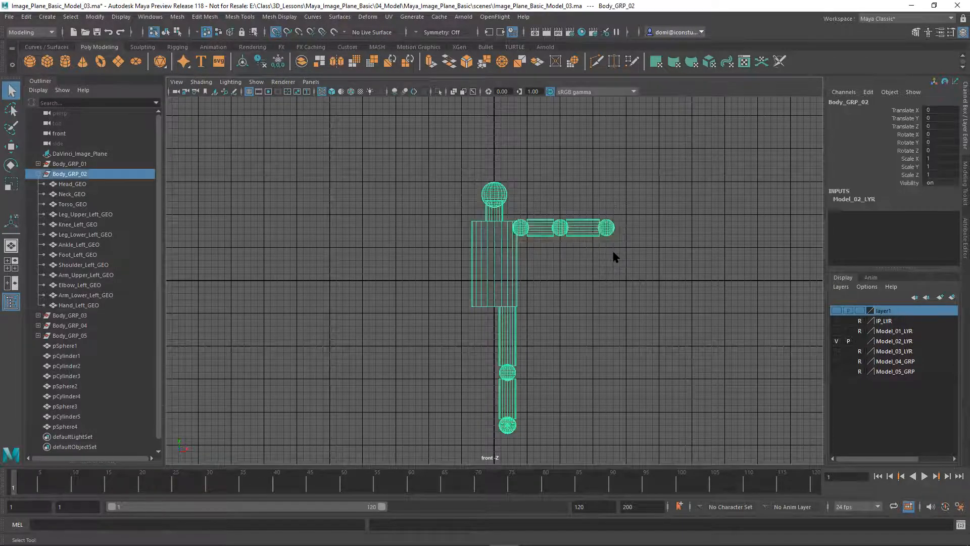
{"action": "left_click", "coordinate": [374, 268]}
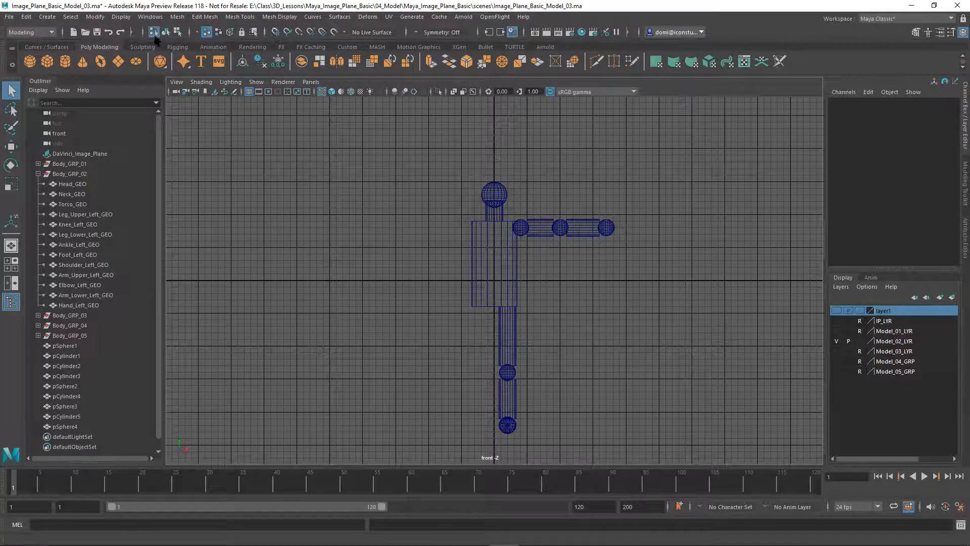
{"action": "left_click", "coordinate": [167, 33]}
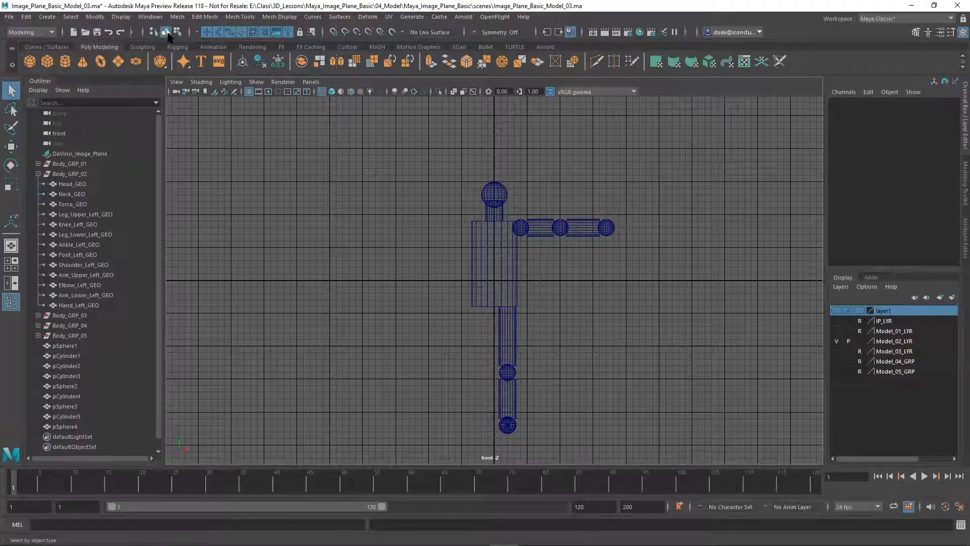
Select the left shoulder, upper arm, elbow, lower arm and hand, and group them as group1
{"action": "left_click", "coordinate": [521, 227]}
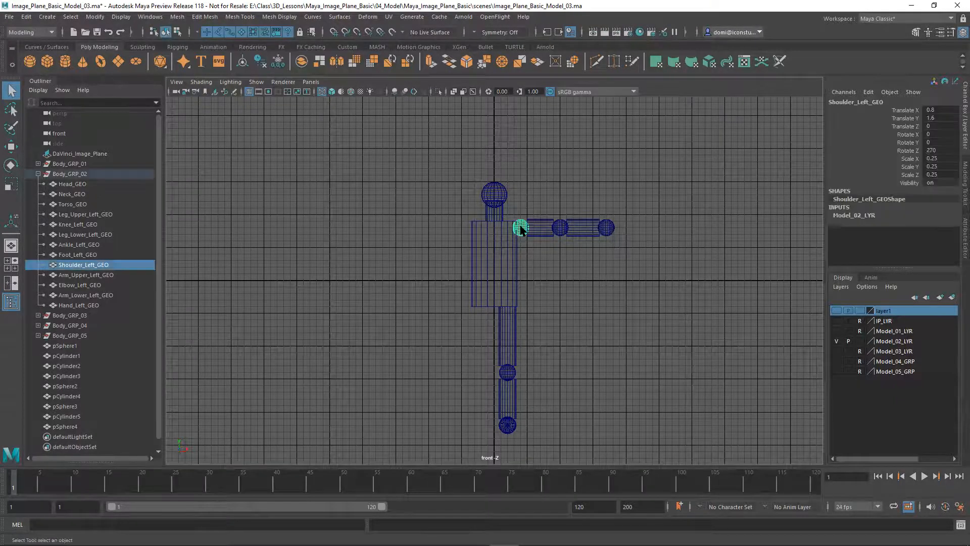
{"action": "left_click", "coordinate": [542, 234], "text": "shift"}
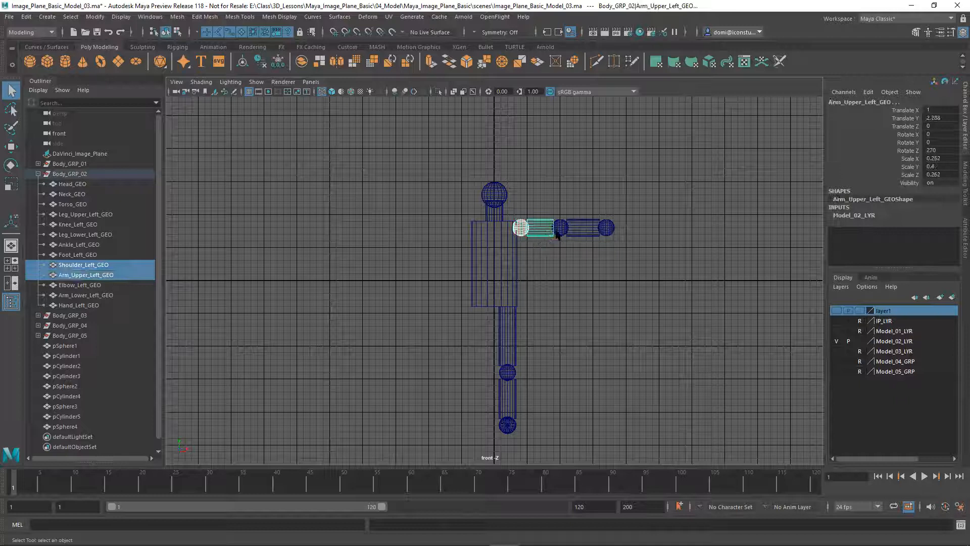
{"action": "left_click", "coordinate": [561, 228], "text": "shift"}
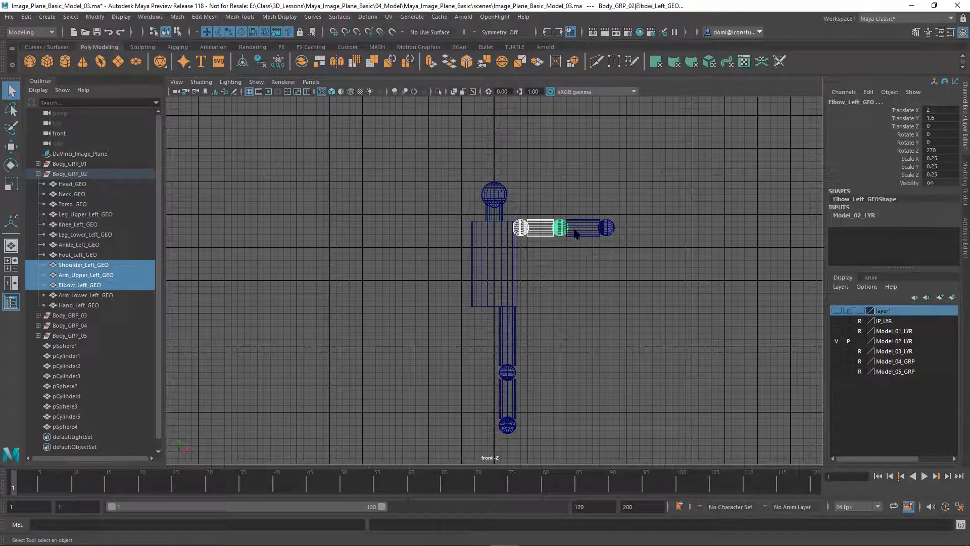
{"action": "left_click", "coordinate": [585, 234], "text": "shift"}
{"action": "left_click", "coordinate": [607, 227], "text": "shift"}
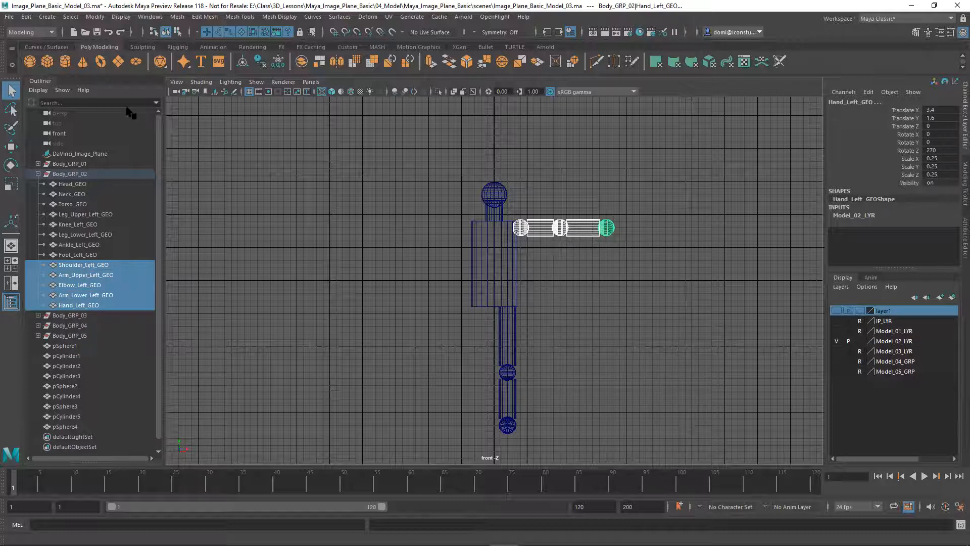
{"action": "left_click", "coordinate": [24, 17]}
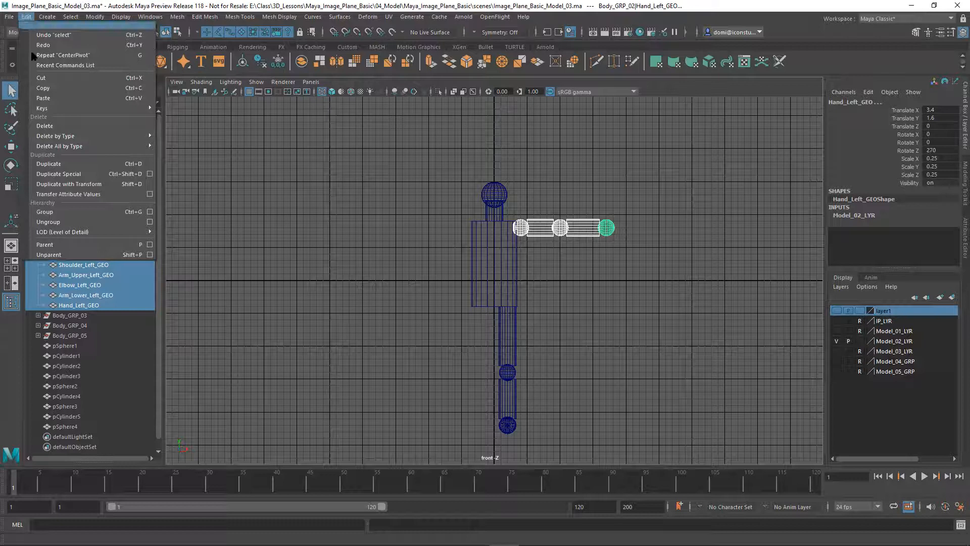
{"action": "left_click", "coordinate": [49, 213]}
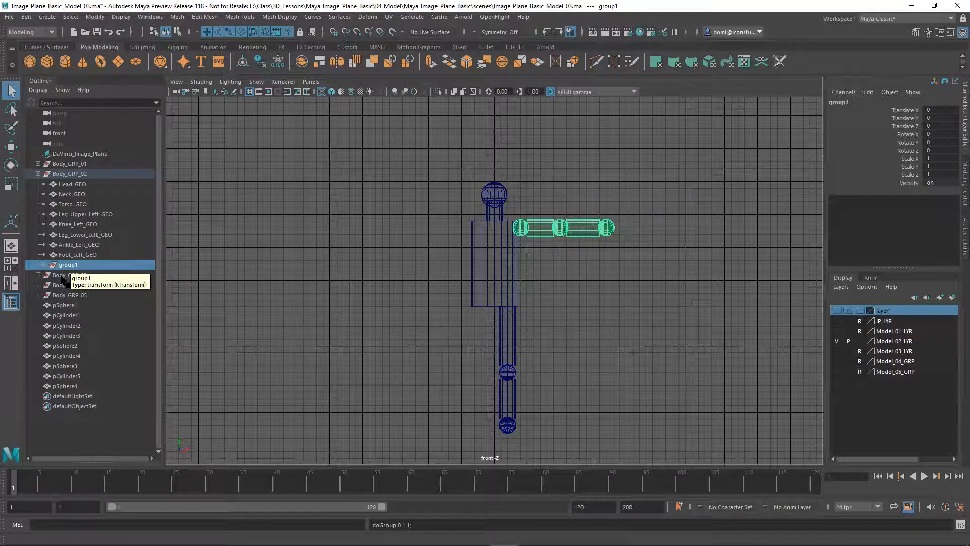
Select the left leg pieces, upper leg through foot, then clear the selection without grouping
{"action": "left_click", "coordinate": [243, 221]}
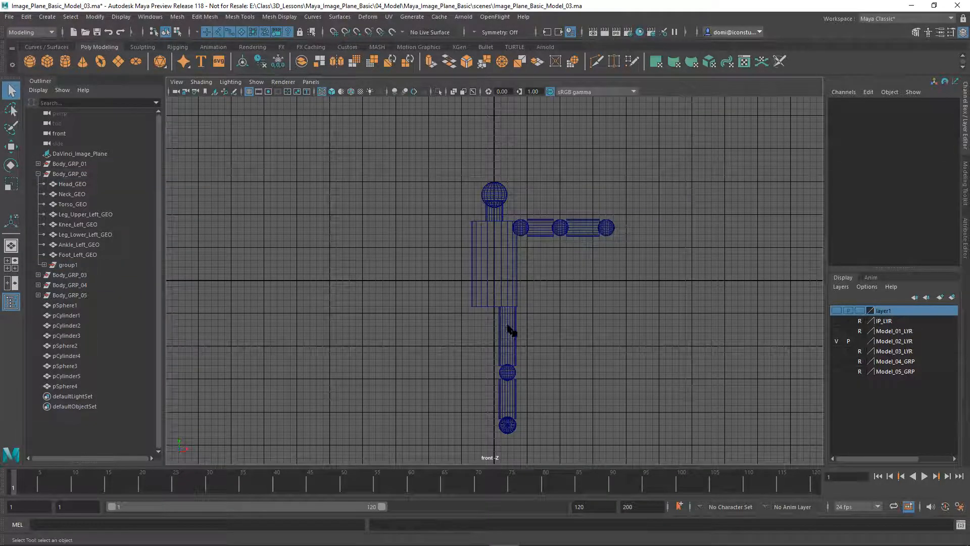
{"action": "left_click", "coordinate": [509, 329]}
{"action": "left_click", "coordinate": [508, 373], "text": "shift"}
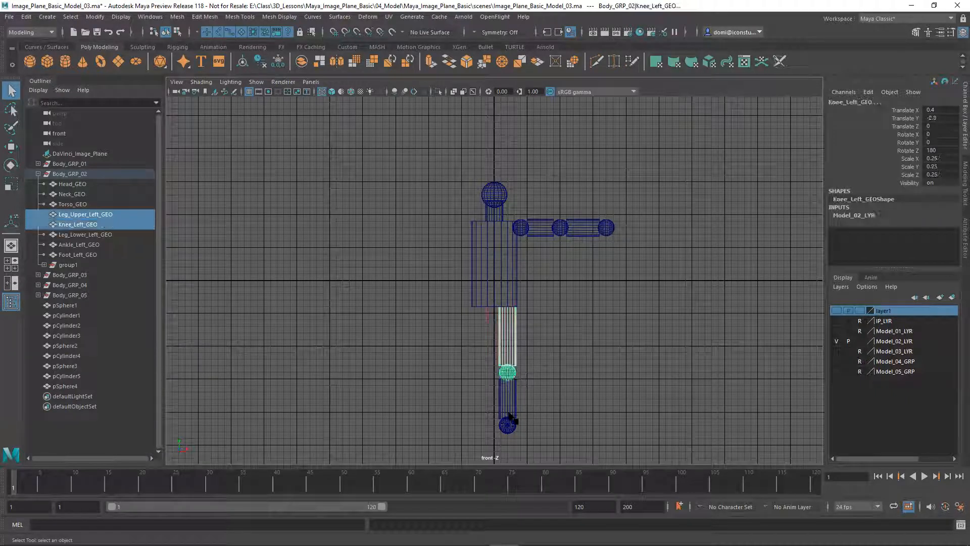
{"action": "left_click", "coordinate": [509, 396], "text": "shift"}
{"action": "left_click_drag", "start_coordinate": [494, 428], "coordinate": [525, 446], "text": "shift"}
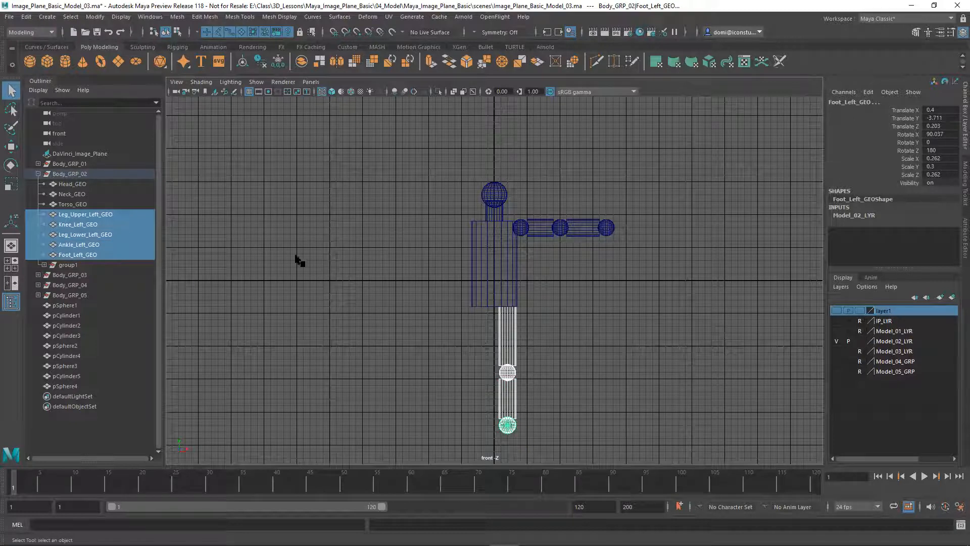
{"action": "left_click", "coordinate": [26, 17]}
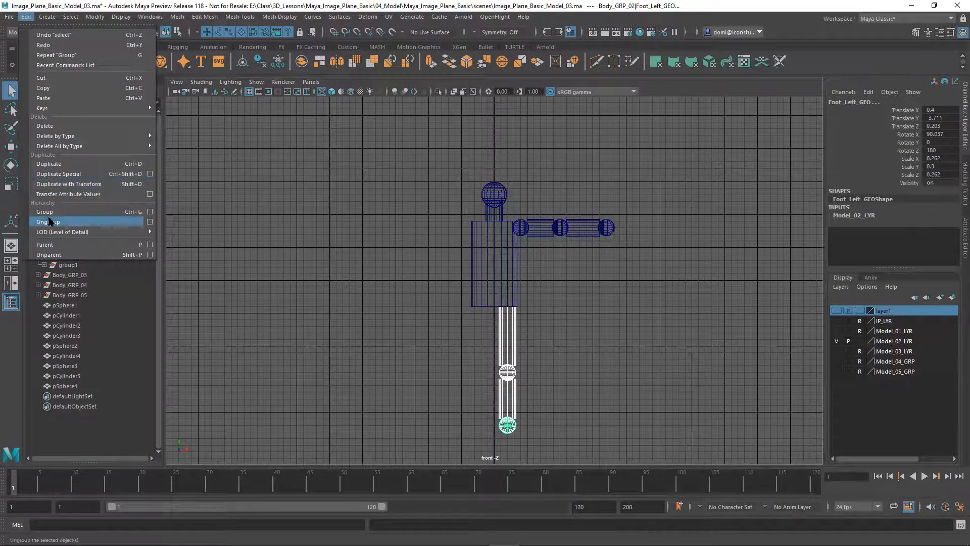
{"action": "left_click", "coordinate": [651, 308]}
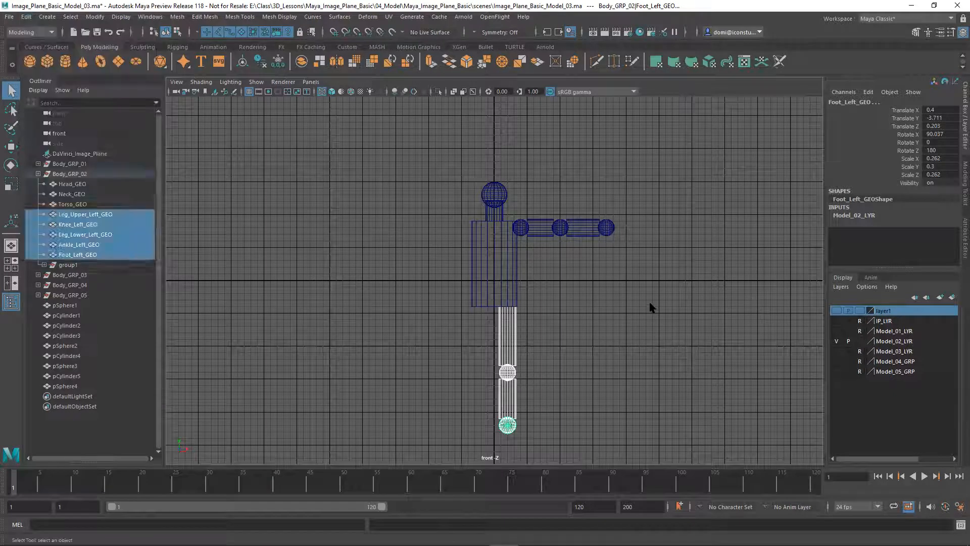
{"action": "left_click", "coordinate": [650, 307]}
Marquee the whole left leg, group it as group2, and test-move it to X 0.461, Y -0.461
{"action": "left_click_drag", "start_coordinate": [481, 331], "coordinate": [535, 444]}
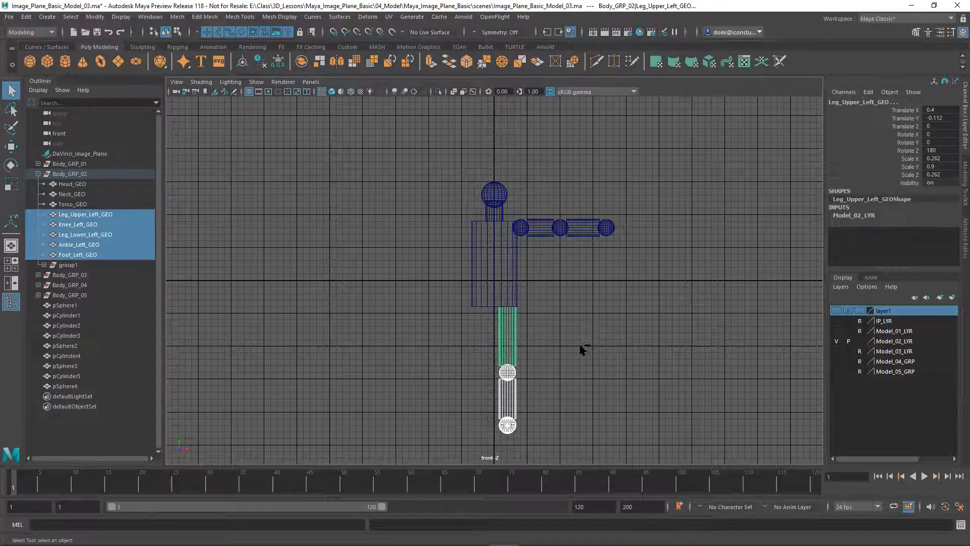
{"action": "key", "text": "ctrl+g"}
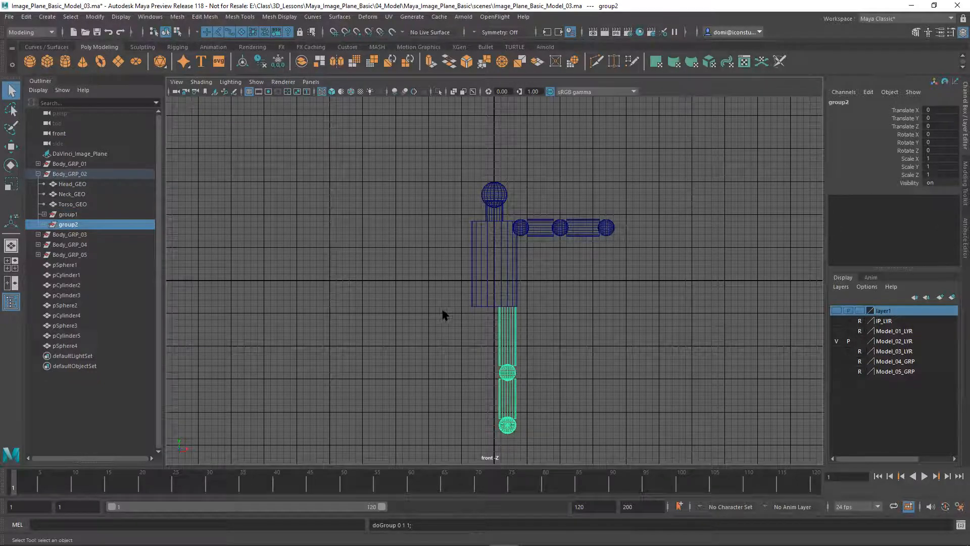
{"action": "key", "text": "w"}
{"action": "left_click_drag", "start_coordinate": [494, 279], "coordinate": [511, 301]}
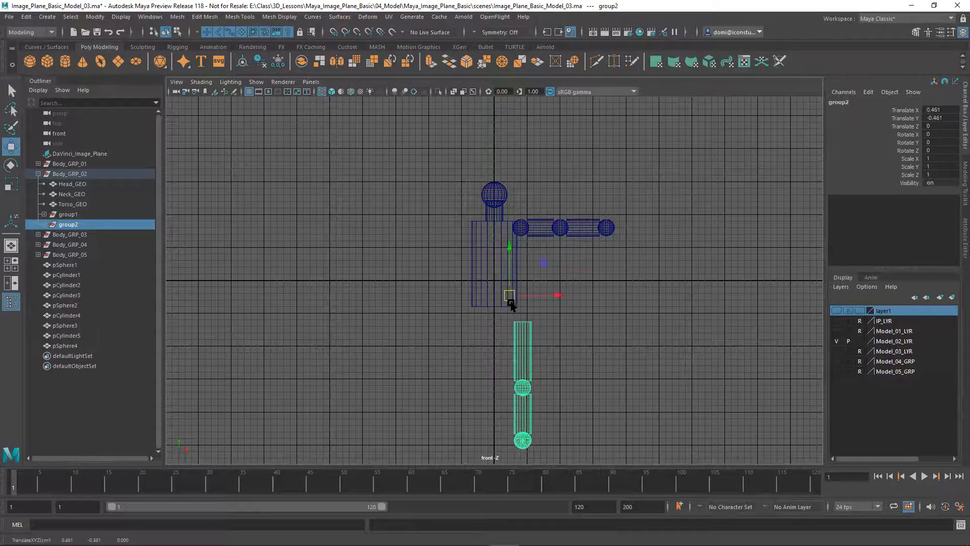
Undo group2's test move and deselect the leg group
{"action": "key", "text": "ctrl+z"}
{"action": "left_click", "coordinate": [585, 316]}
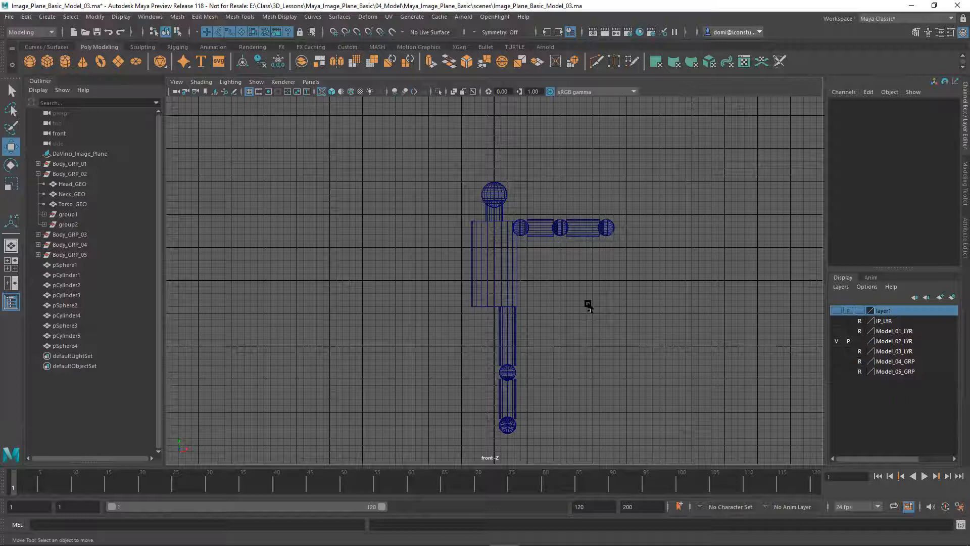
Hide Model_02_LYR and show the Model_04_GRP and Model_05_GRP layers
{"action": "left_click", "coordinate": [861, 341]}
{"action": "left_click", "coordinate": [860, 341]}
{"action": "left_click", "coordinate": [836, 341]}
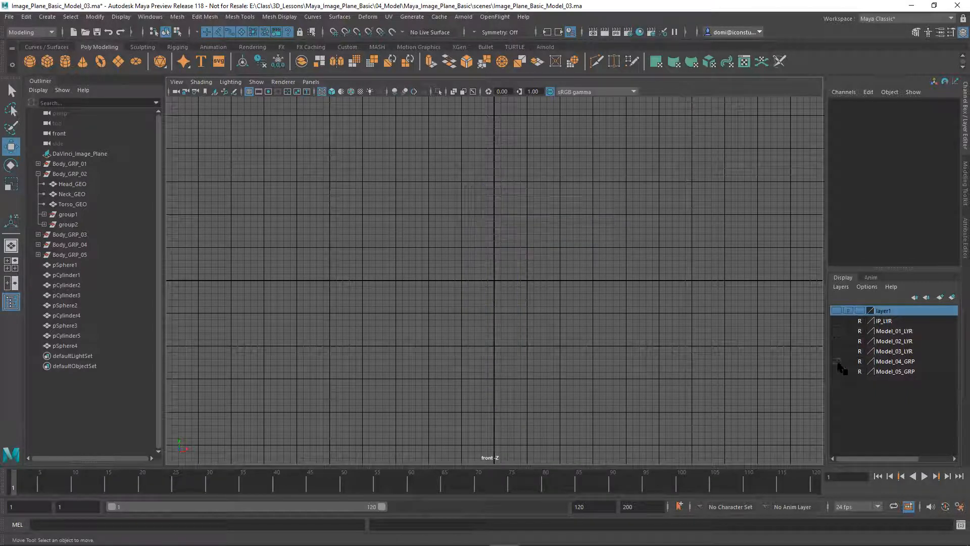
{"action": "left_click", "coordinate": [837, 361]}
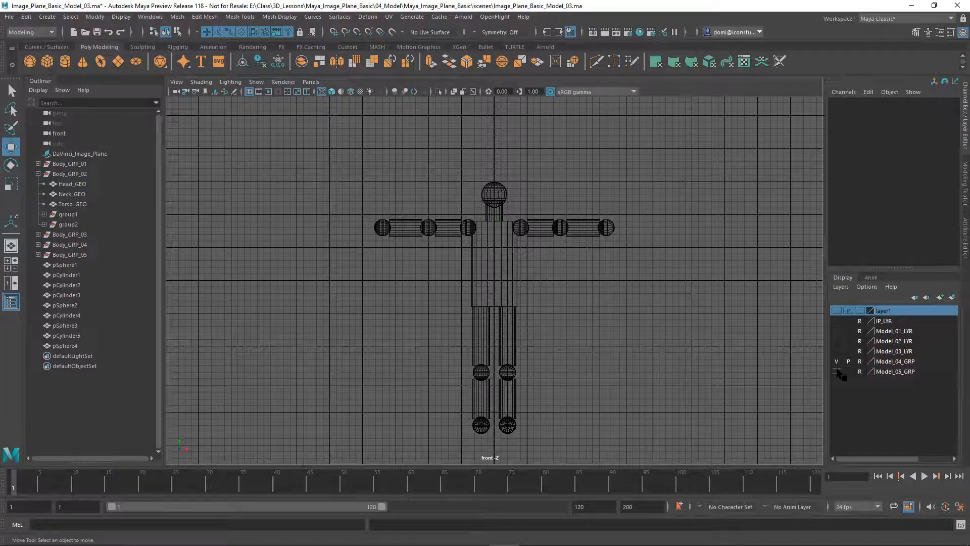
{"action": "left_click", "coordinate": [836, 372]}
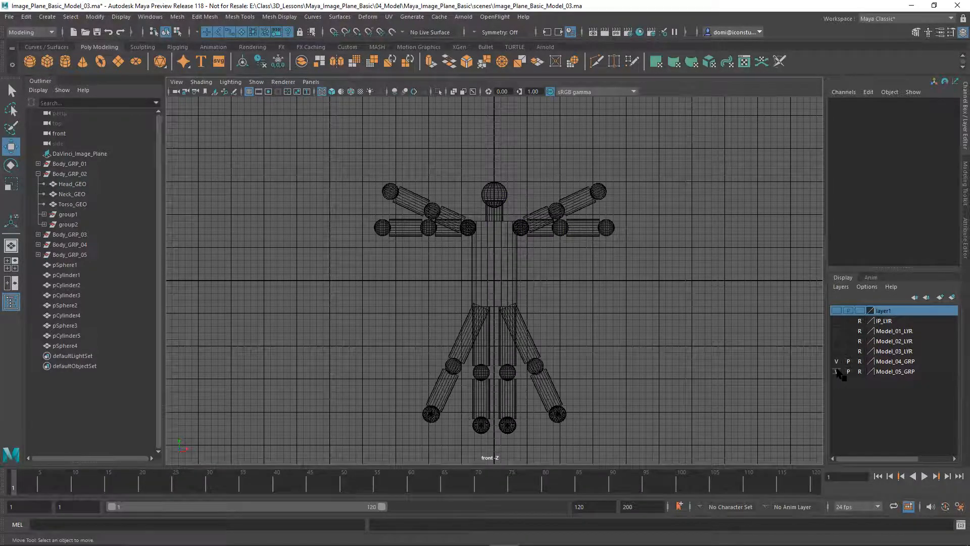
Leave layer1 hidden, show the Da Vinci image plane on IP_LYR, and use the four-view layout
{"action": "left_click", "coordinate": [837, 310]}
{"action": "left_click", "coordinate": [837, 310]}
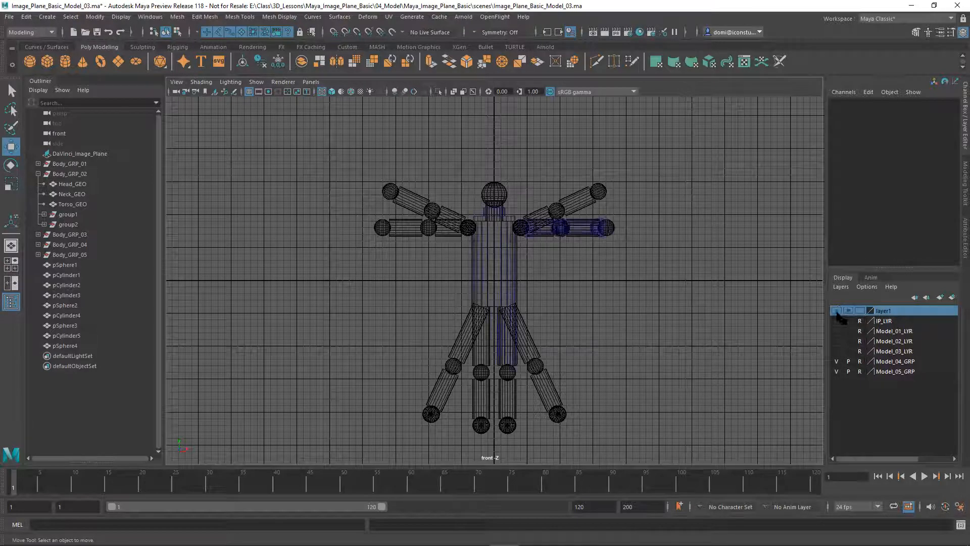
{"action": "left_click", "coordinate": [837, 310]}
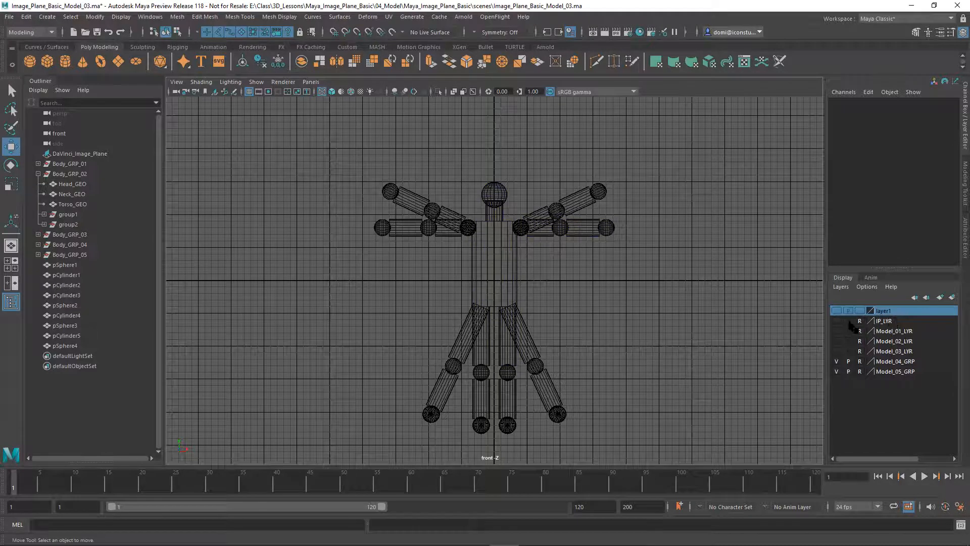
{"action": "left_click", "coordinate": [837, 320]}
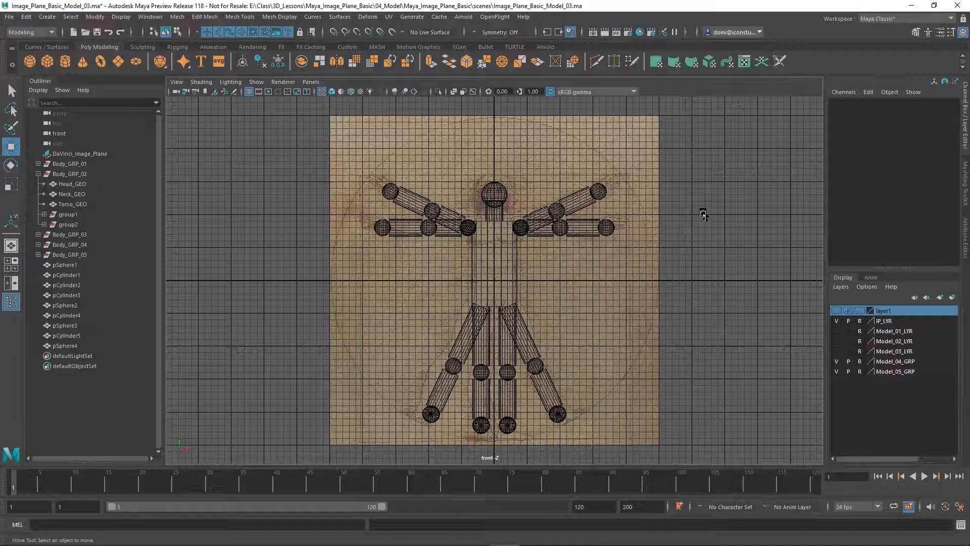
{"action": "key", "text": "space"}
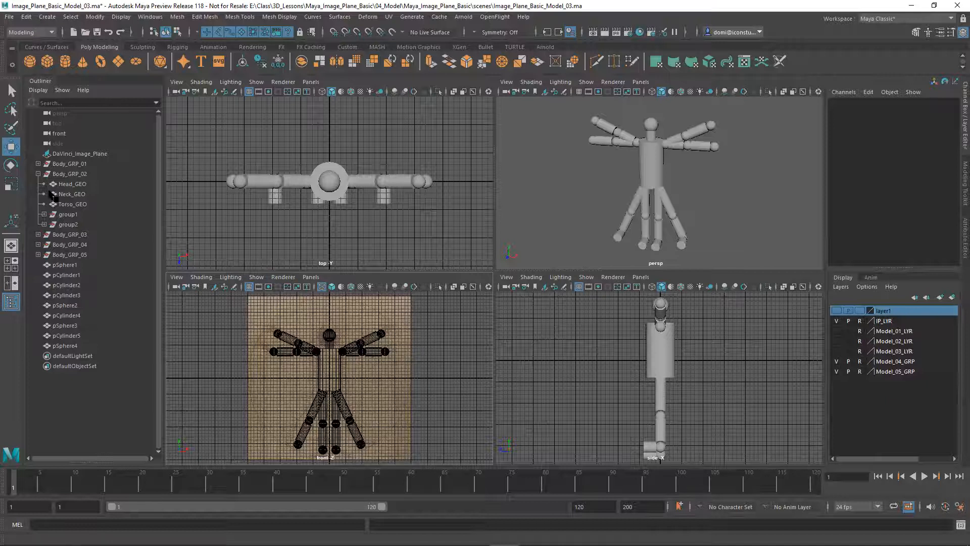
Hide Model_04_GRP, Model_05_GRP and IP_LYR; show Model_03_LYR as selectable and expand Body_GRP_03
{"action": "left_click", "coordinate": [38, 174]}
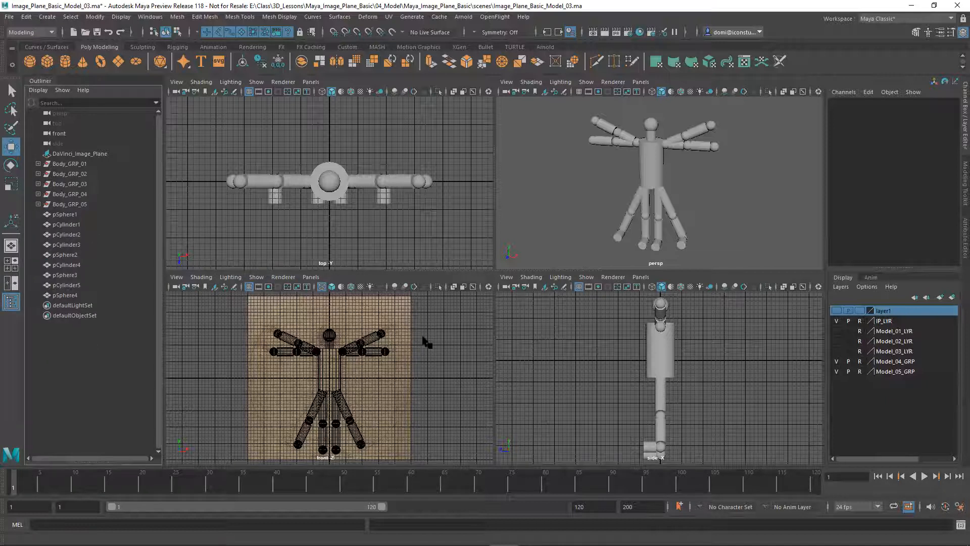
{"action": "left_click", "coordinate": [836, 372]}
{"action": "left_click", "coordinate": [836, 361]}
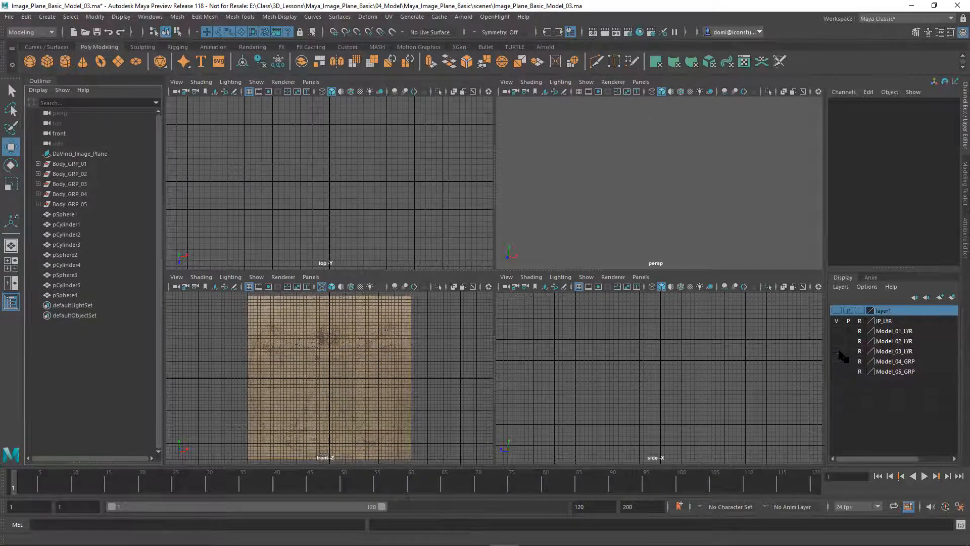
{"action": "left_click", "coordinate": [836, 351]}
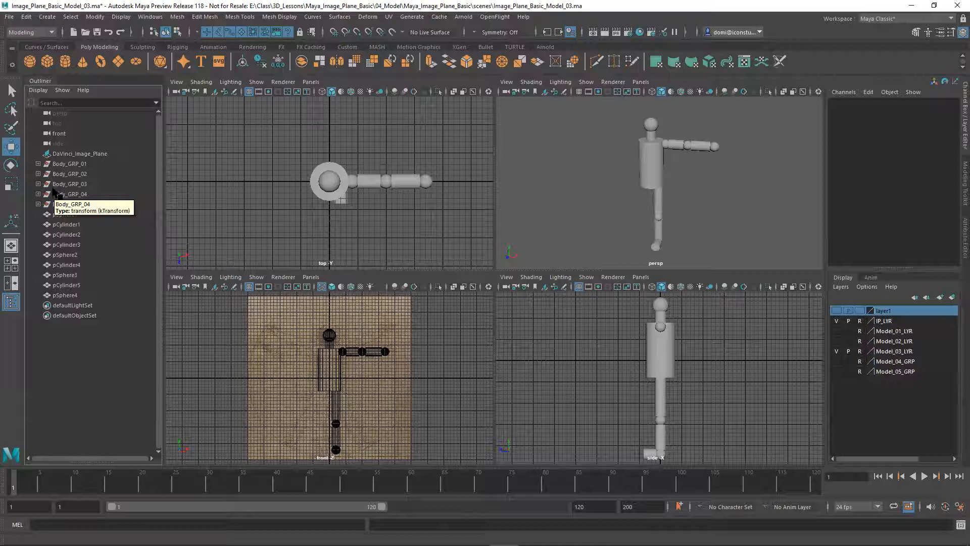
{"action": "left_click", "coordinate": [38, 184]}
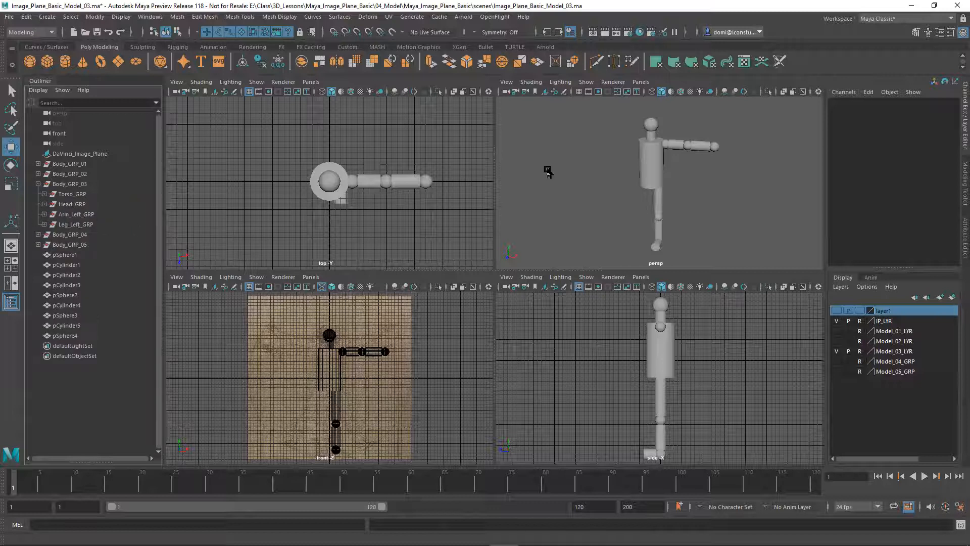
{"action": "left_click", "coordinate": [859, 351]}
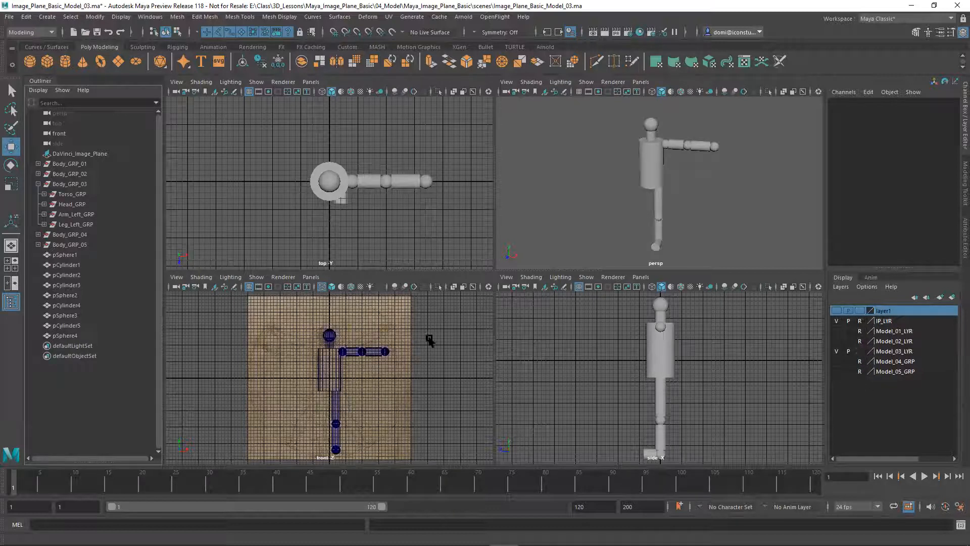
{"action": "left_click", "coordinate": [837, 322]}
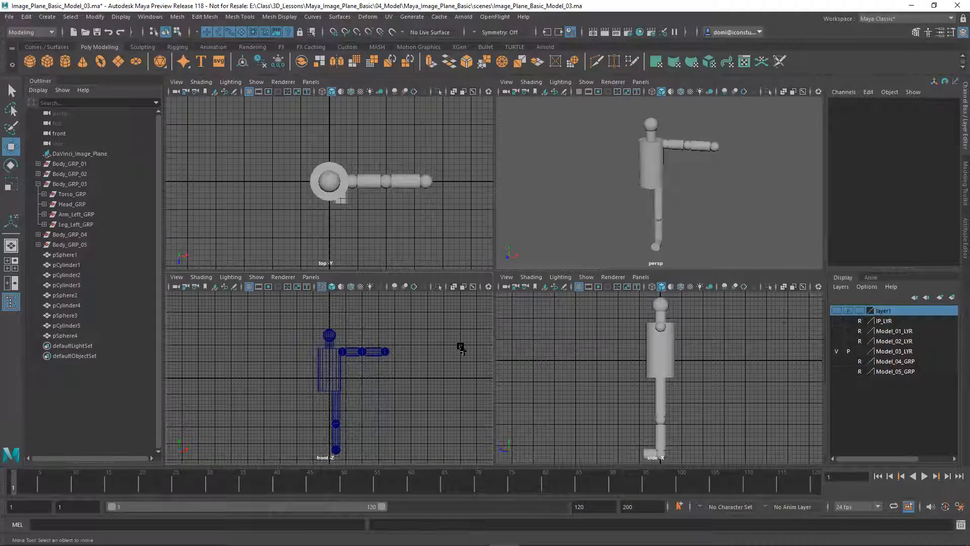
Maximize the front viewport and select Model_03's Arm_Left_GRP in the Outliner
{"action": "key", "text": "space"}
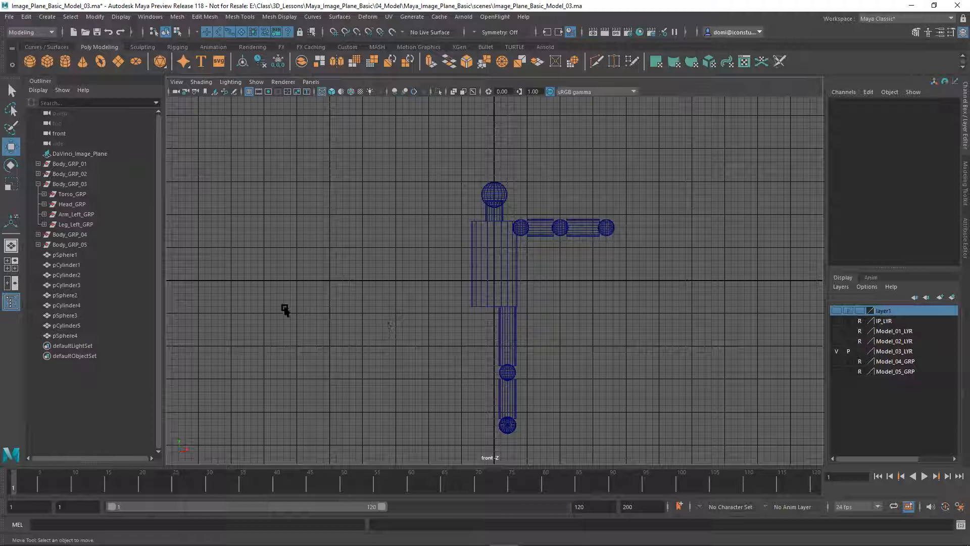
{"action": "left_click", "coordinate": [66, 214]}
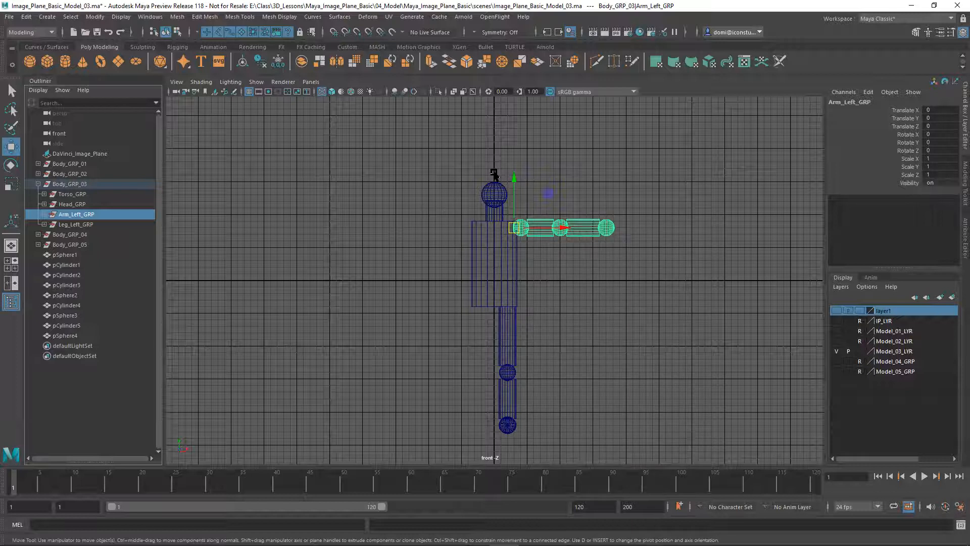
Snap the Arm_Left_GRP pivot horizontally onto the body's vertical centre line
{"action": "key", "text": "d"}
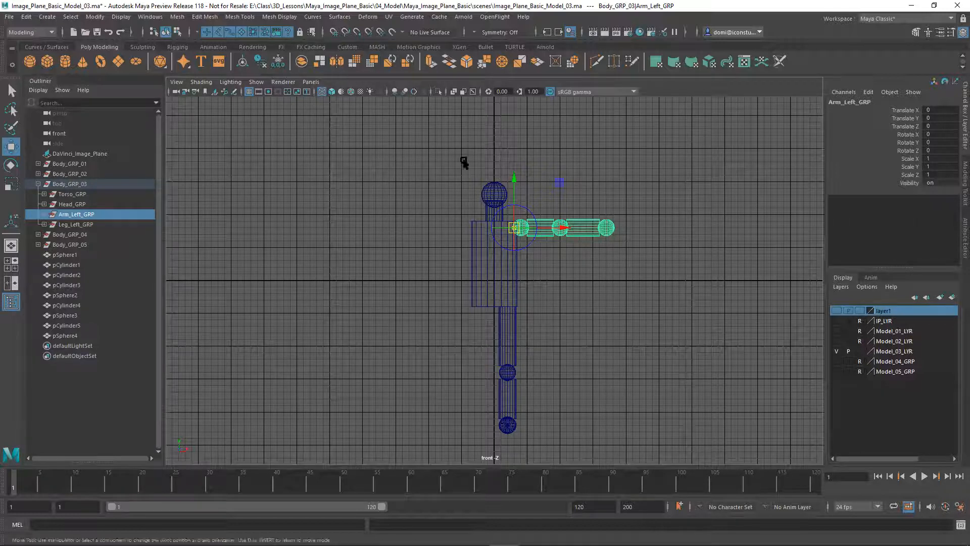
{"action": "left_click", "coordinate": [558, 226]}
{"action": "left_click", "coordinate": [558, 222]}
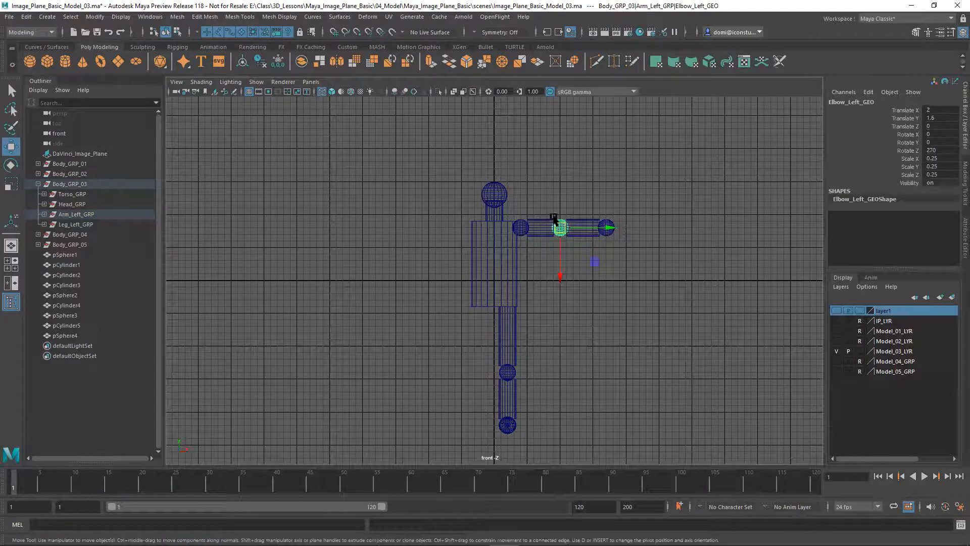
{"action": "left_click", "coordinate": [347, 150]}
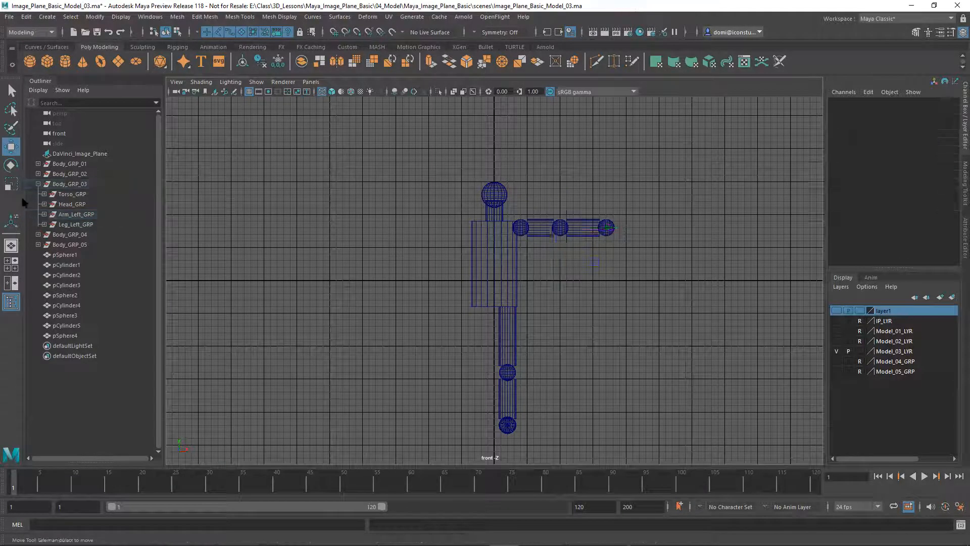
{"action": "left_click", "coordinate": [66, 216]}
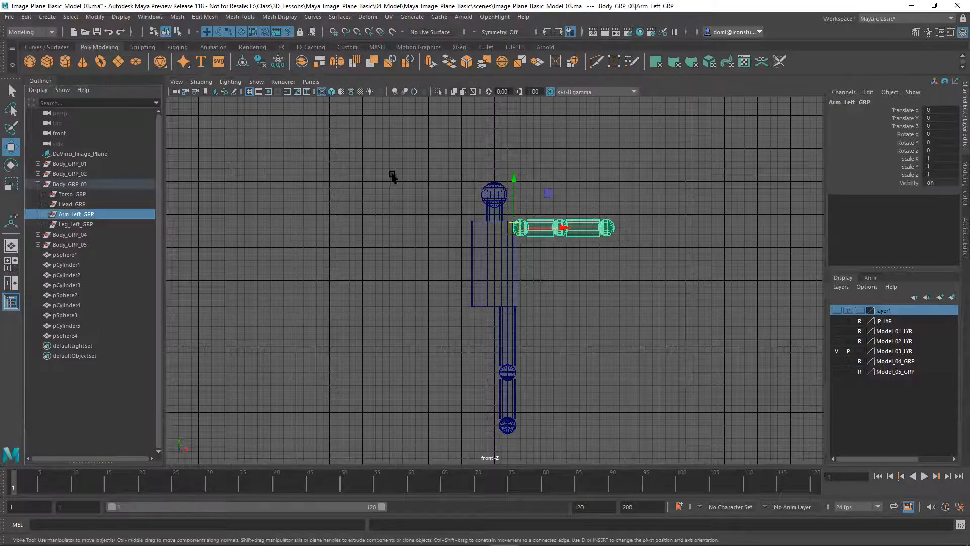
{"action": "key", "text": "Insert"}
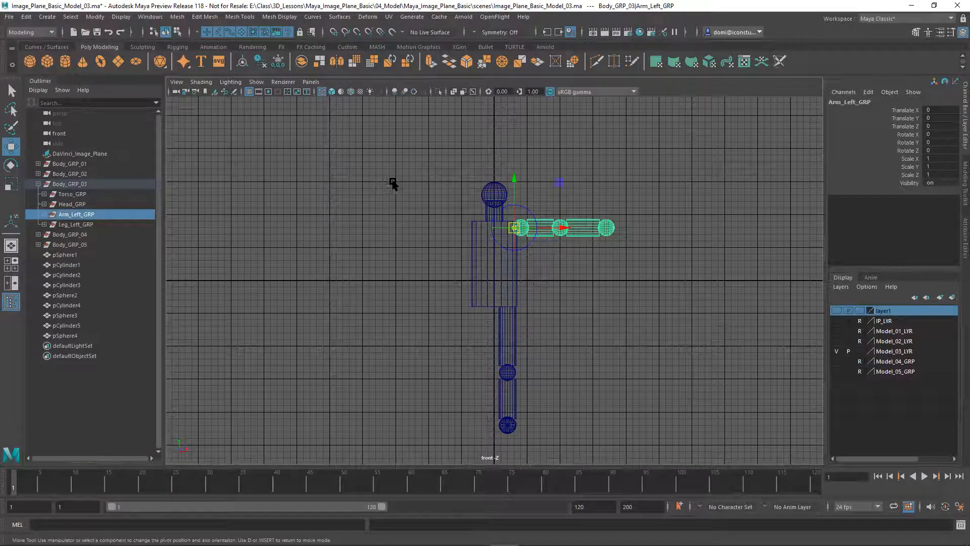
{"action": "key", "text": "x"}
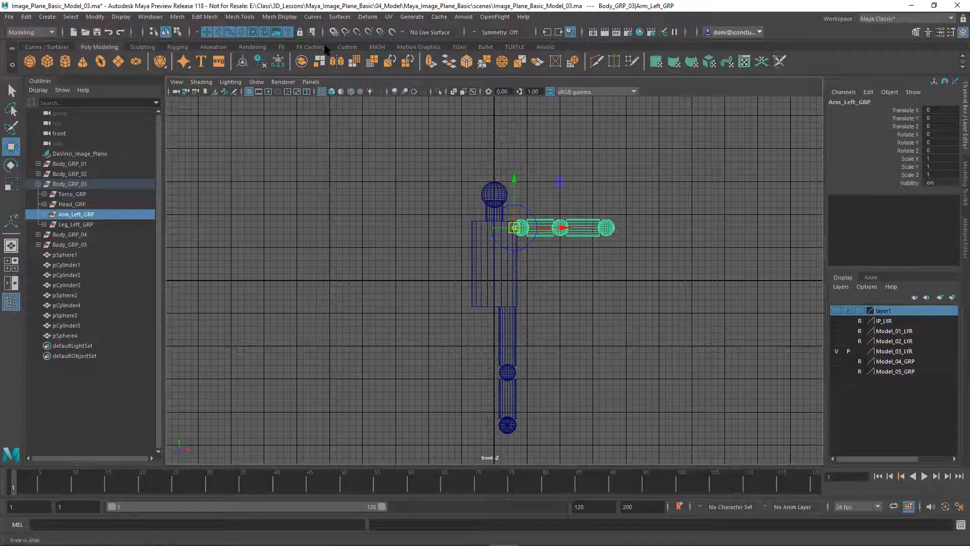
{"action": "left_click_drag", "start_coordinate": [559, 227], "coordinate": [495, 228]}
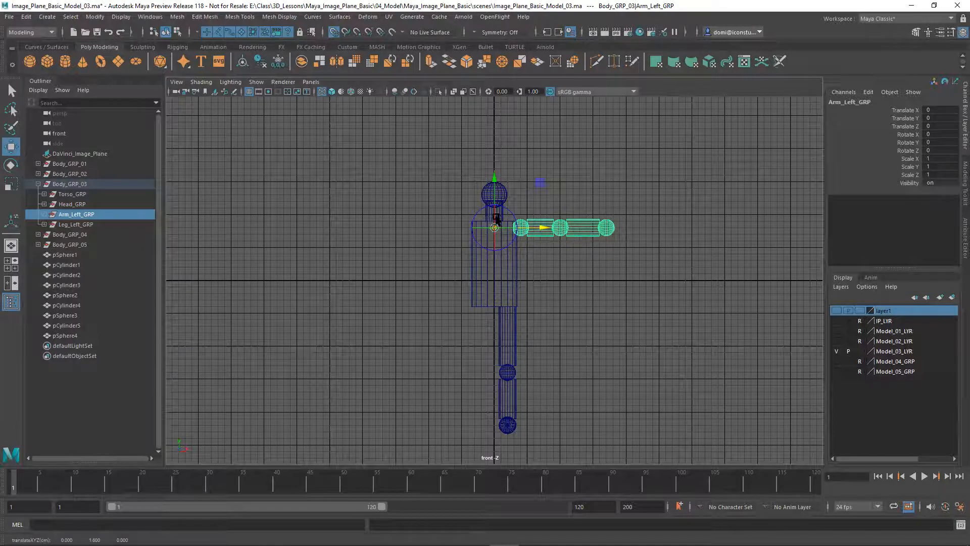
{"action": "key", "text": "d"}
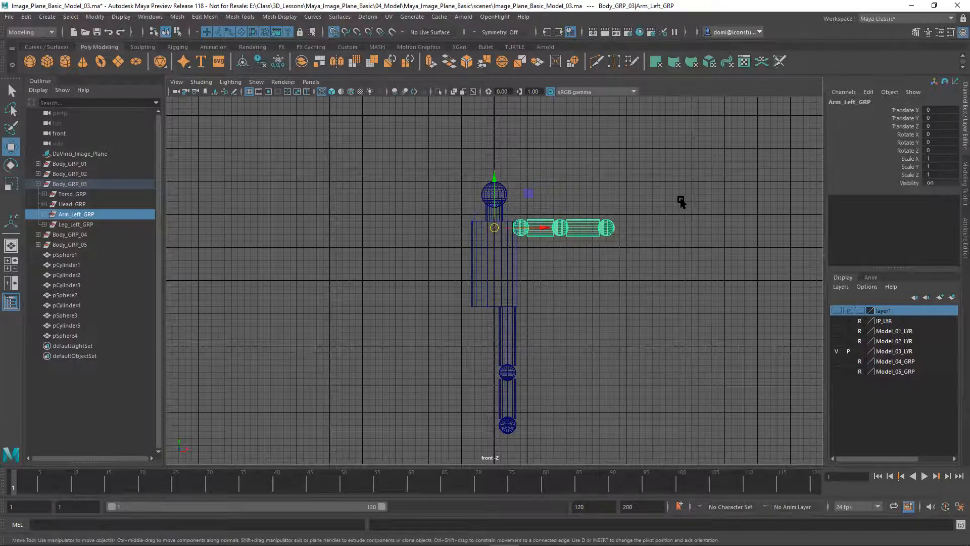
Move the Leg_Left_GRP pivot onto the centre line at the top of the leg
{"action": "left_click", "coordinate": [680, 202]}
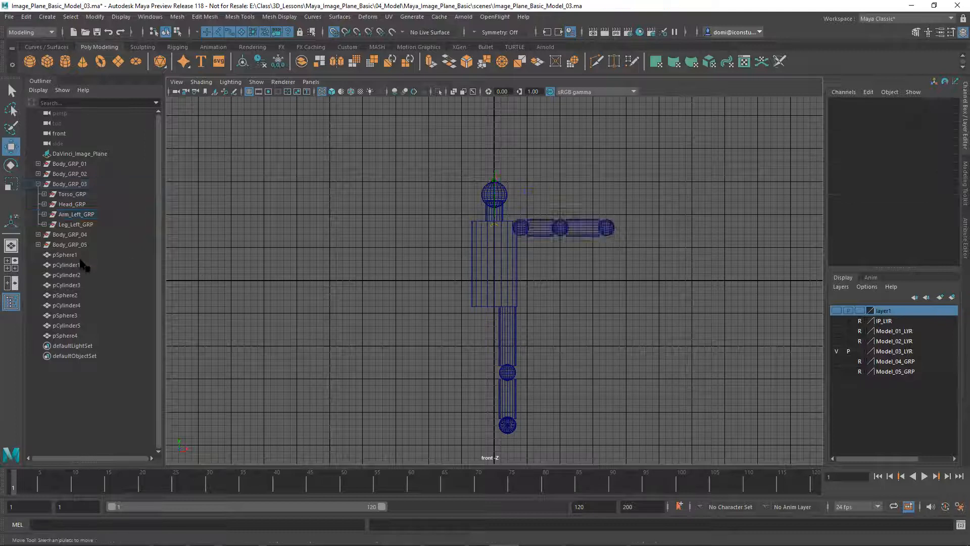
{"action": "left_click", "coordinate": [78, 224]}
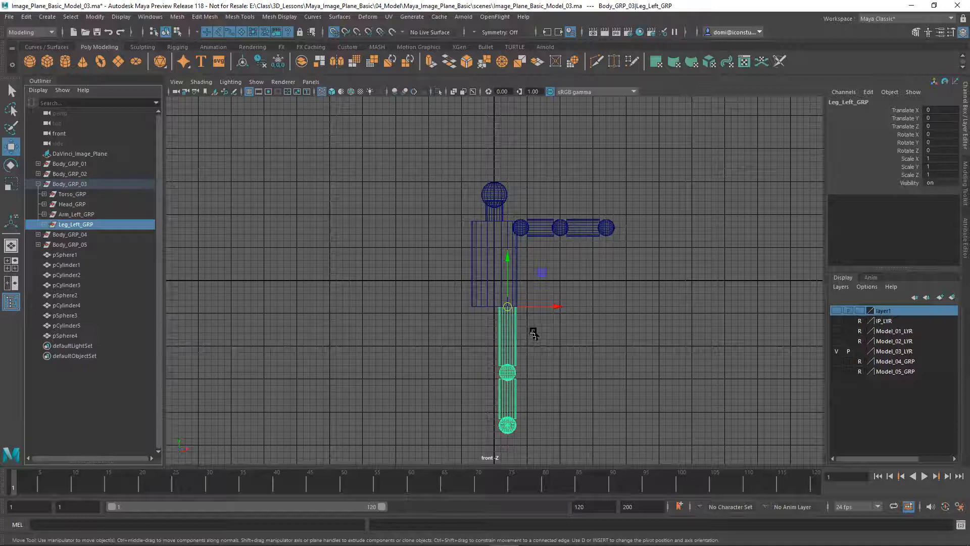
{"action": "key", "text": "d"}
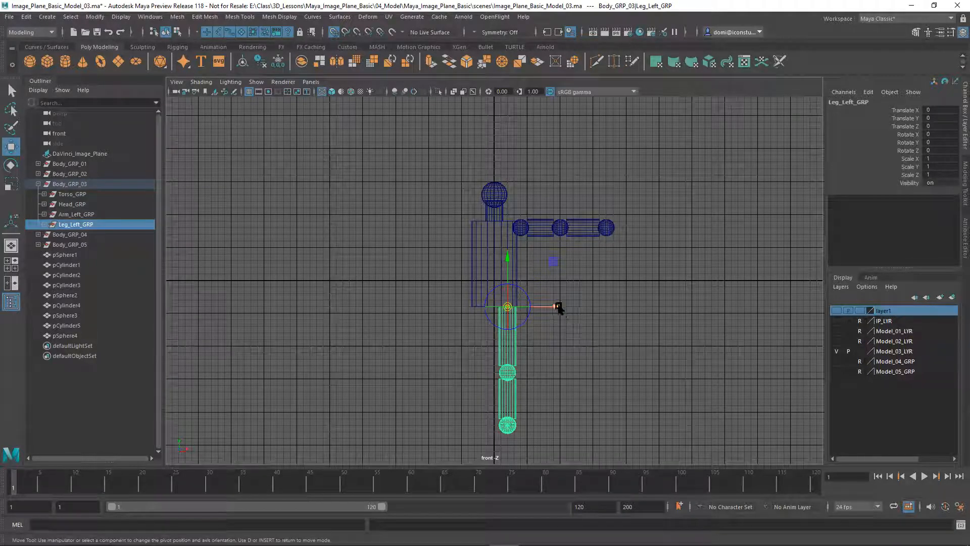
{"action": "left_click_drag", "start_coordinate": [554, 306], "coordinate": [496, 309]}
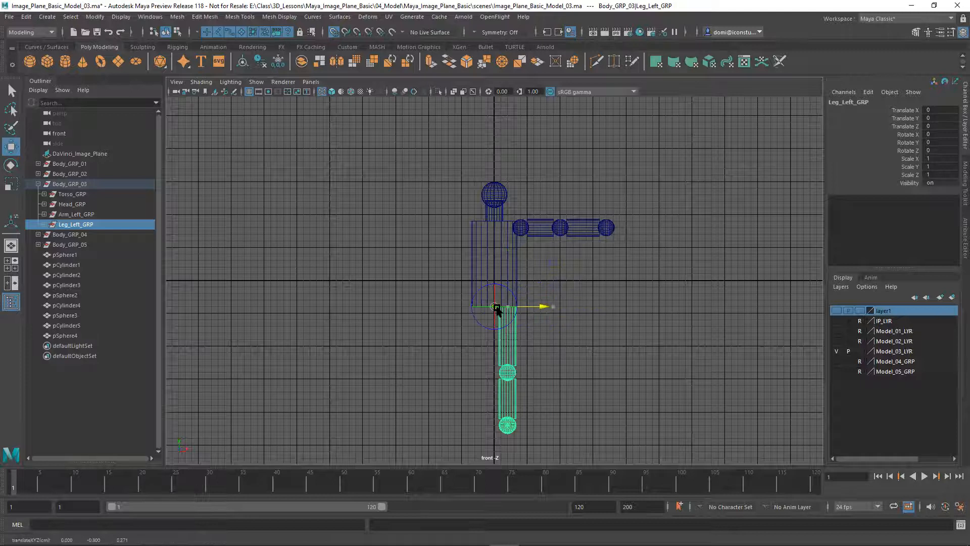
With Arm_Left_GRP selected, open the Edit > Duplicate Special Options dialog and move it aside
{"action": "left_click", "coordinate": [337, 251]}
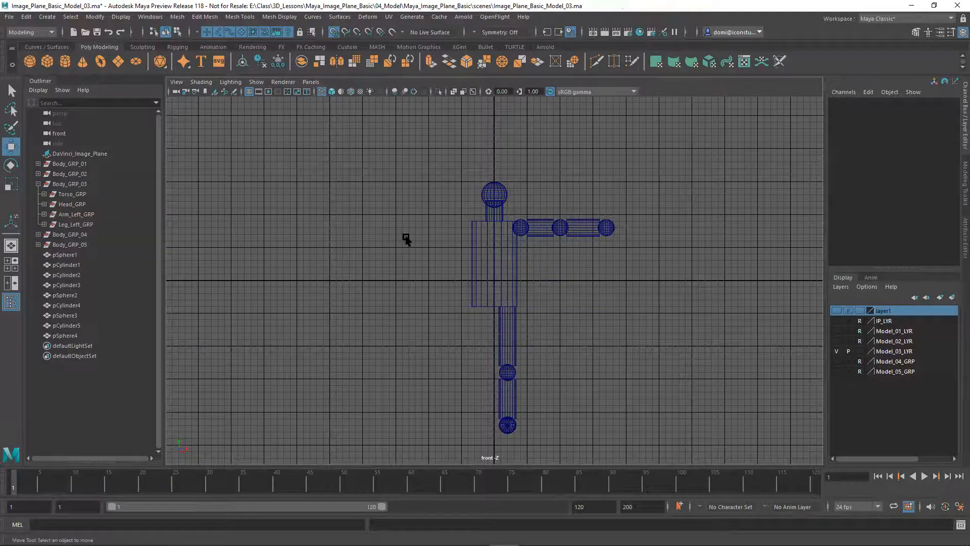
{"action": "left_click", "coordinate": [73, 215]}
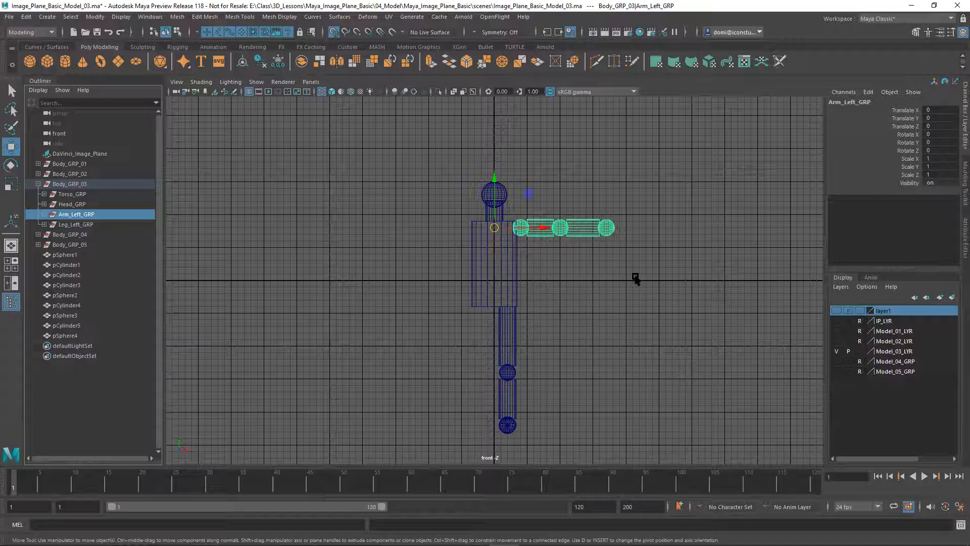
{"action": "left_click", "coordinate": [26, 17]}
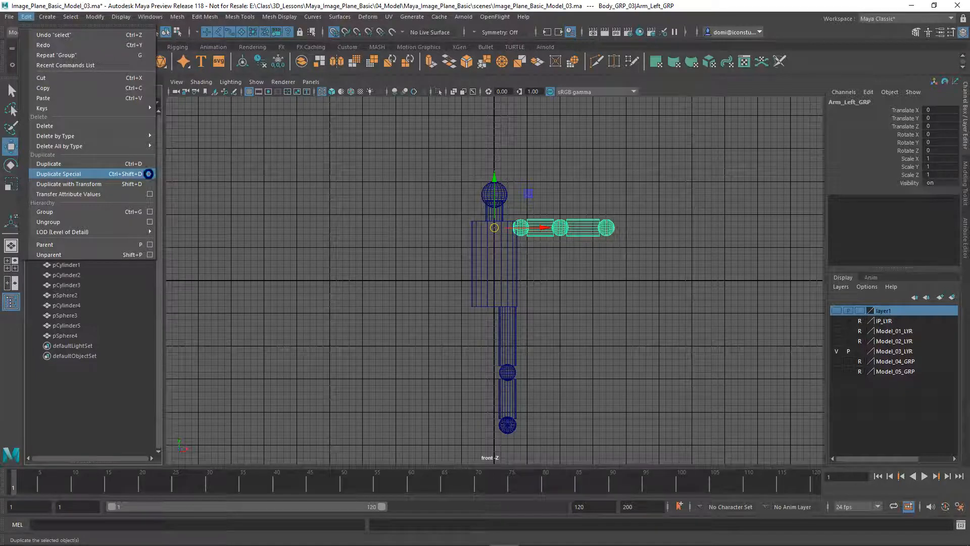
{"action": "left_click", "coordinate": [150, 175]}
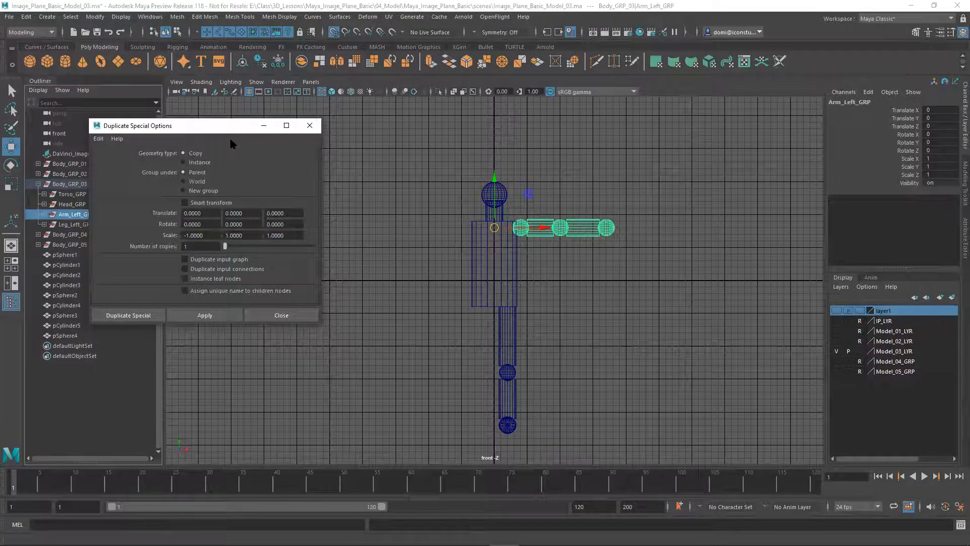
{"action": "left_click_drag", "start_coordinate": [229, 135], "coordinate": [333, 141]}
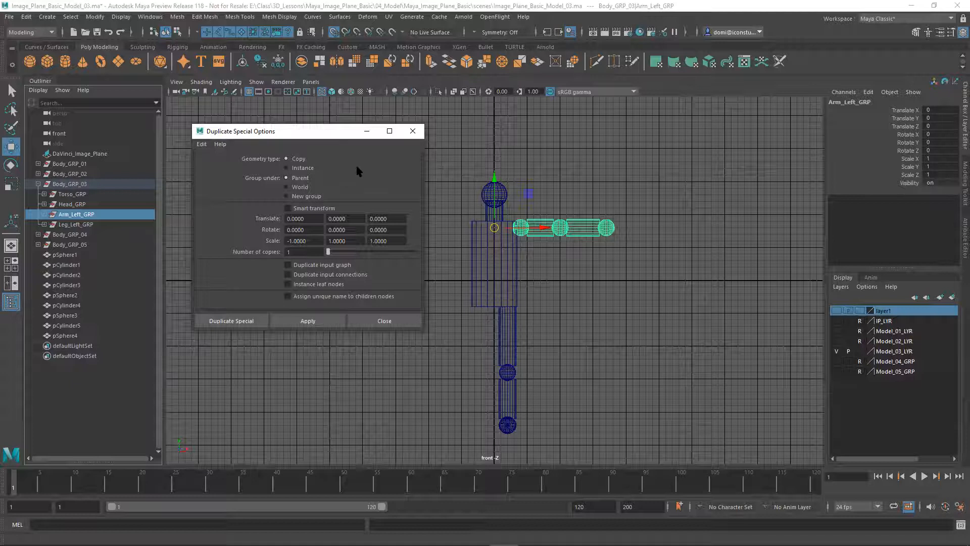
Reset Duplicate Special settings and apply Scale X -1, creating the mirrored Arm_Left_GRP1
{"action": "left_click", "coordinate": [201, 144]}
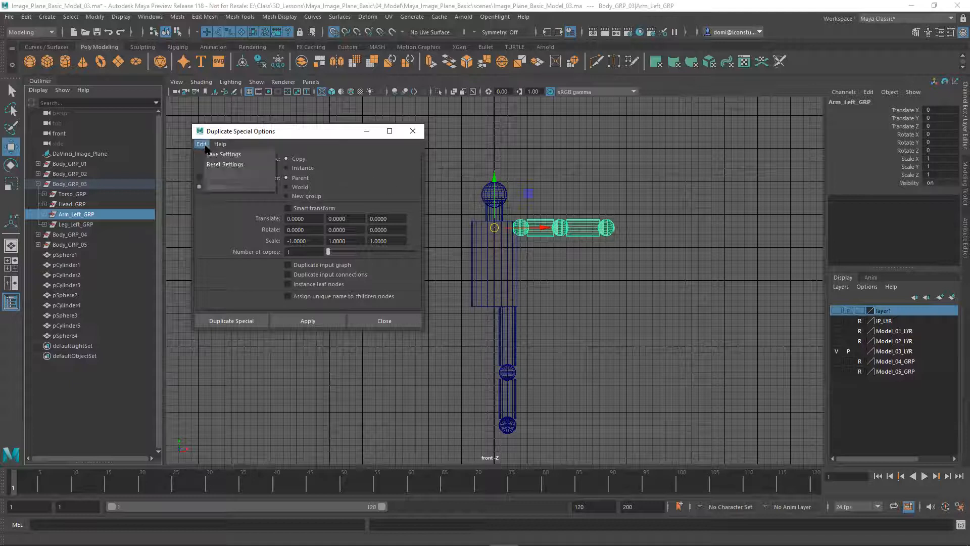
{"action": "left_click", "coordinate": [210, 165]}
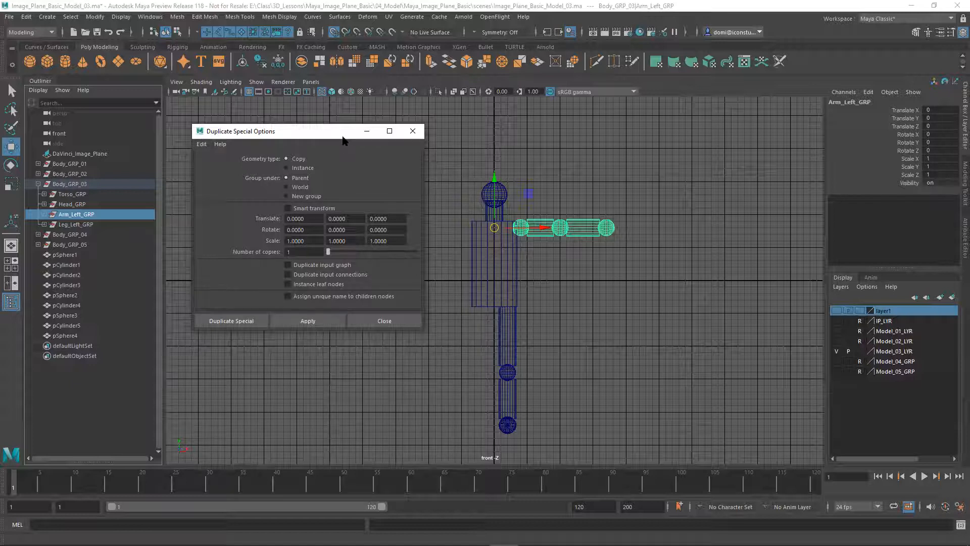
{"action": "left_click_drag", "start_coordinate": [342, 140], "coordinate": [318, 272]}
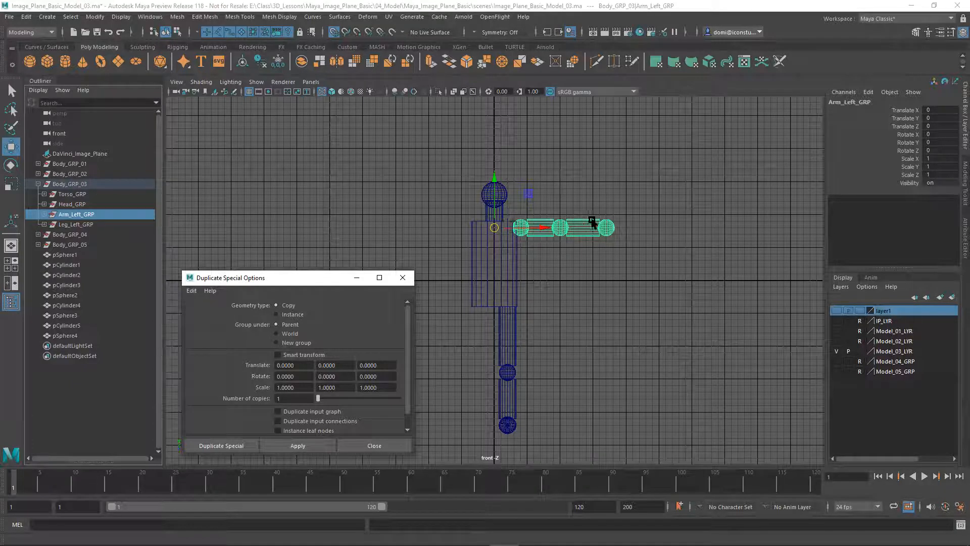
{"action": "left_click_drag", "start_coordinate": [295, 391], "coordinate": [261, 388]}
{"action": "type", "text": "-1"}
{"action": "left_click", "coordinate": [311, 446]}
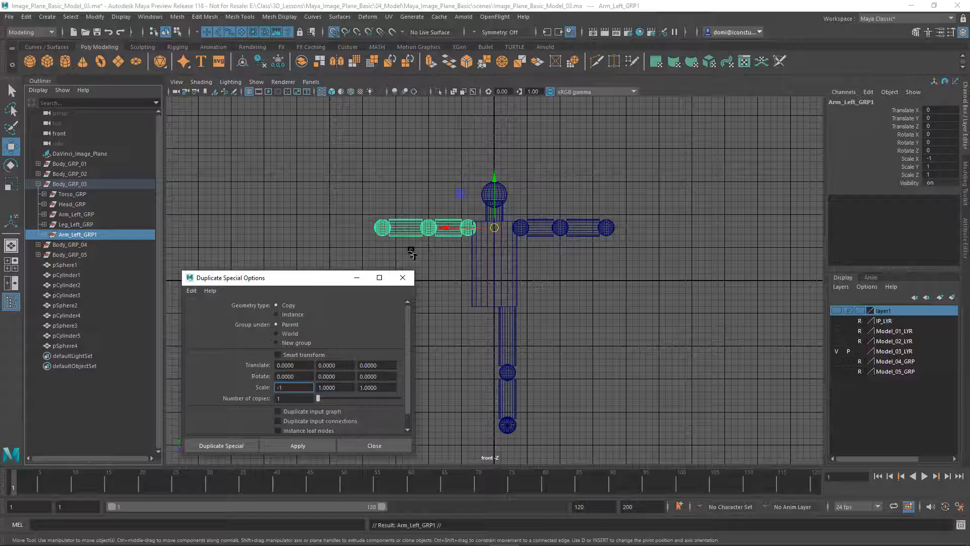
{"action": "left_click", "coordinate": [629, 324]}
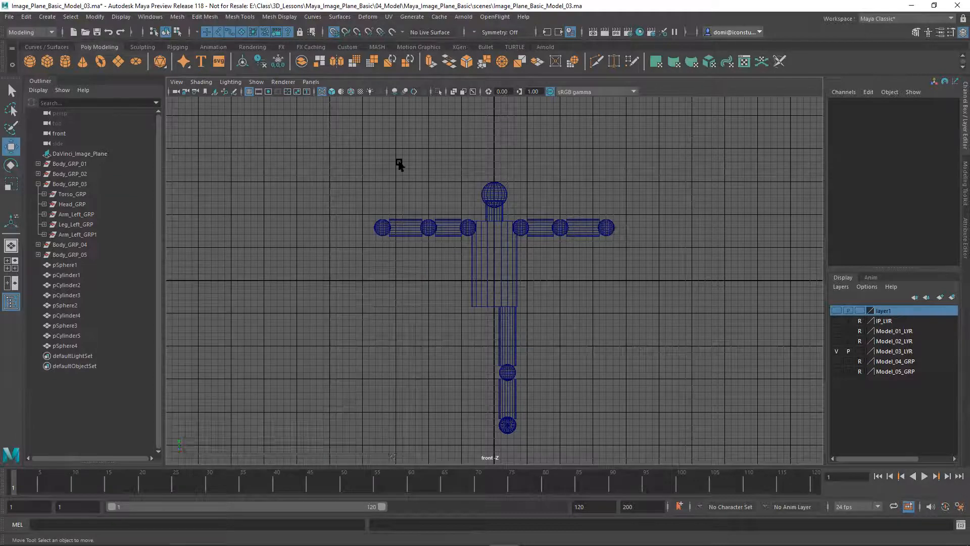
Duplicate Leg_Left_GRP with Scale X -1 via Duplicate Special, creating the mirrored Leg_Left_GRP1
{"action": "left_click", "coordinate": [76, 225]}
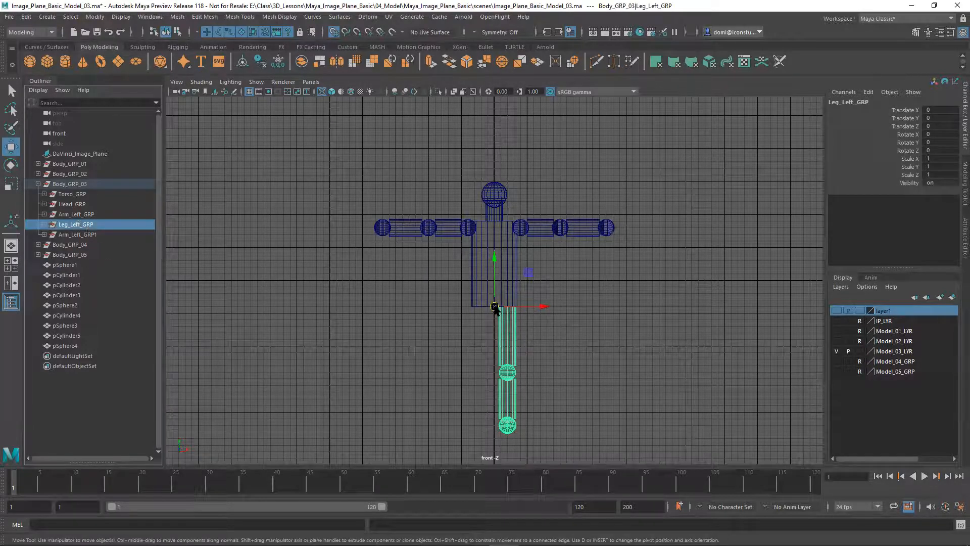
{"action": "left_click", "coordinate": [26, 17]}
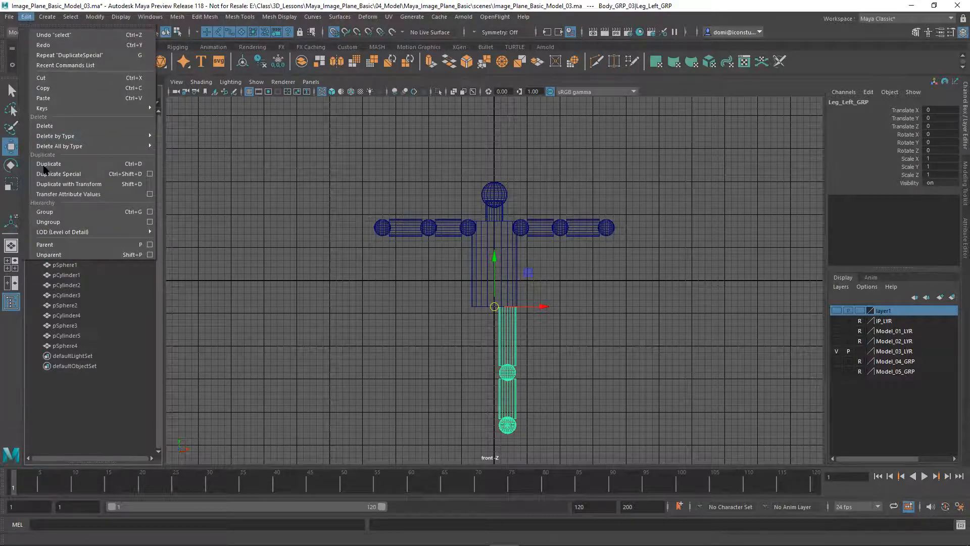
{"action": "left_click", "coordinate": [150, 174]}
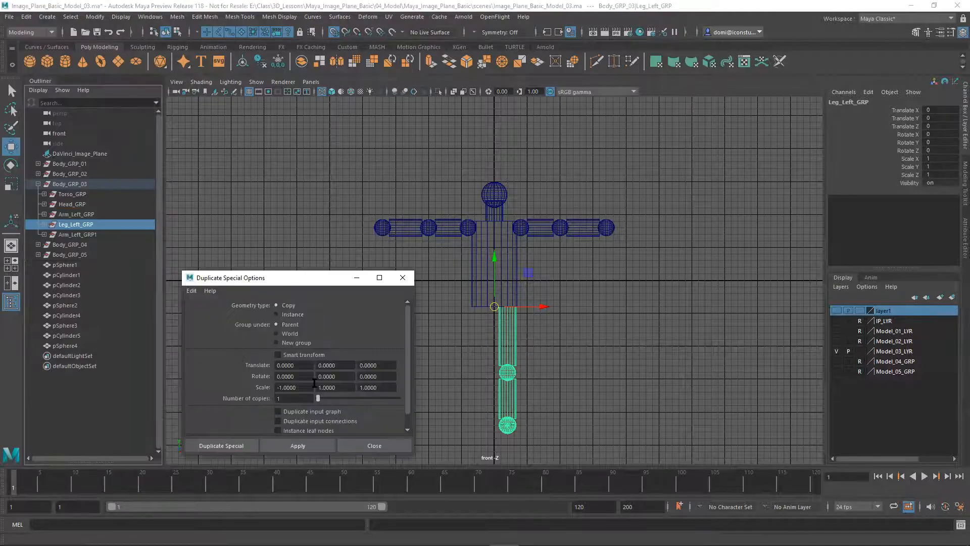
{"action": "left_click", "coordinate": [318, 446]}
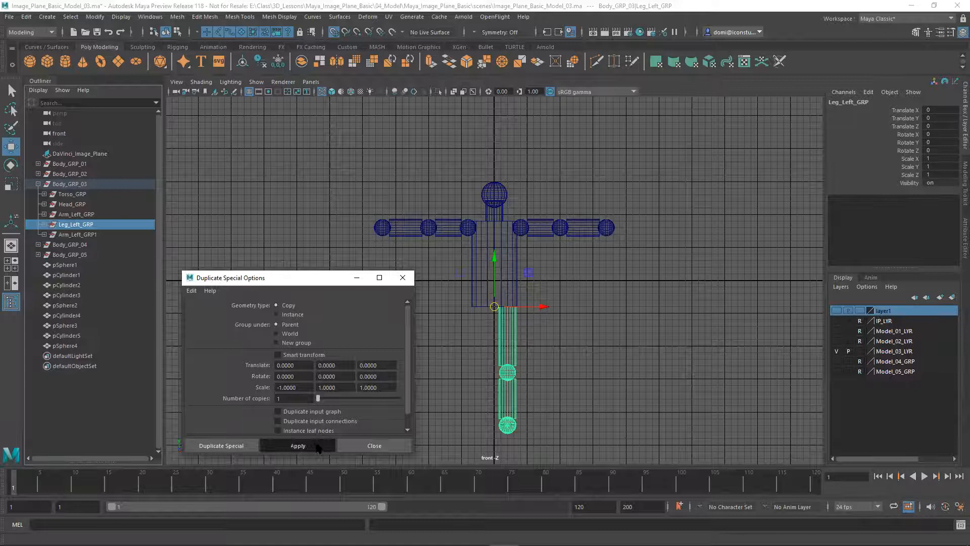
{"action": "left_click", "coordinate": [379, 450]}
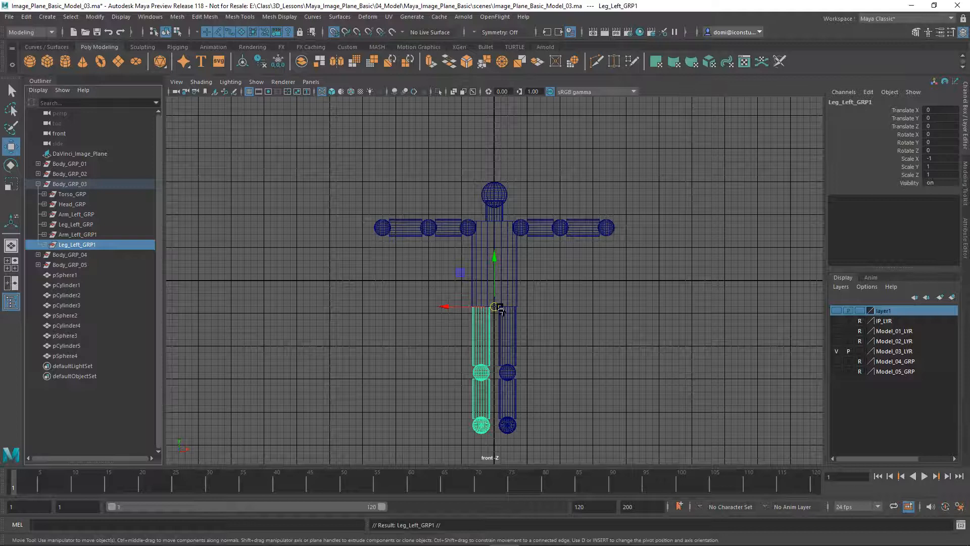
{"action": "left_click", "coordinate": [568, 303]}
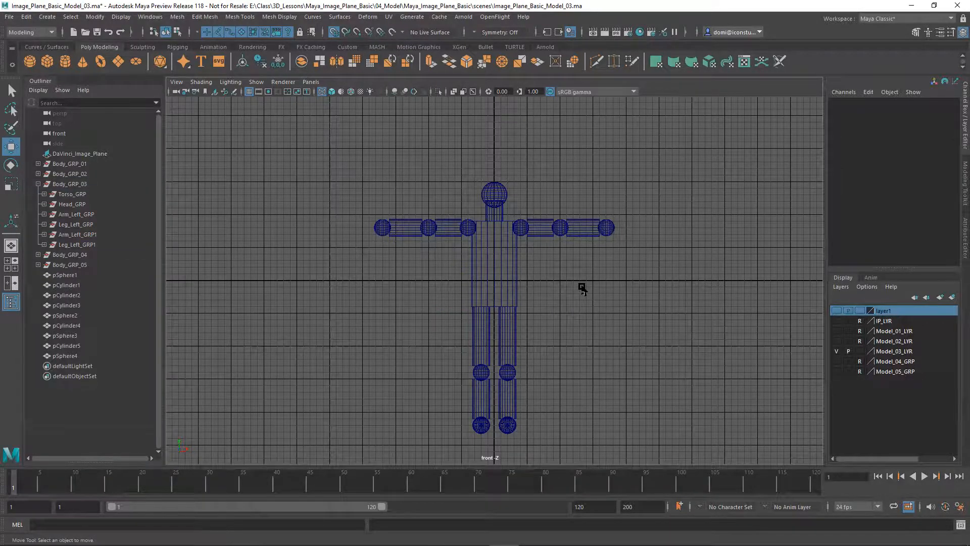
Return to four views, hide Model_03_LYR, and show Model_04_GRP, Model_05_GRP and IP_LYR
{"action": "key", "text": "space"}
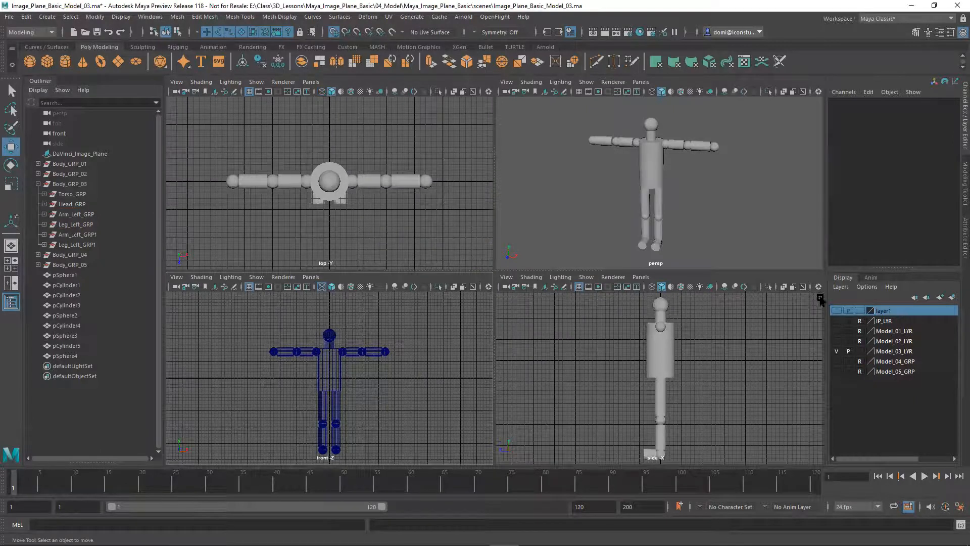
{"action": "left_click", "coordinate": [837, 351]}
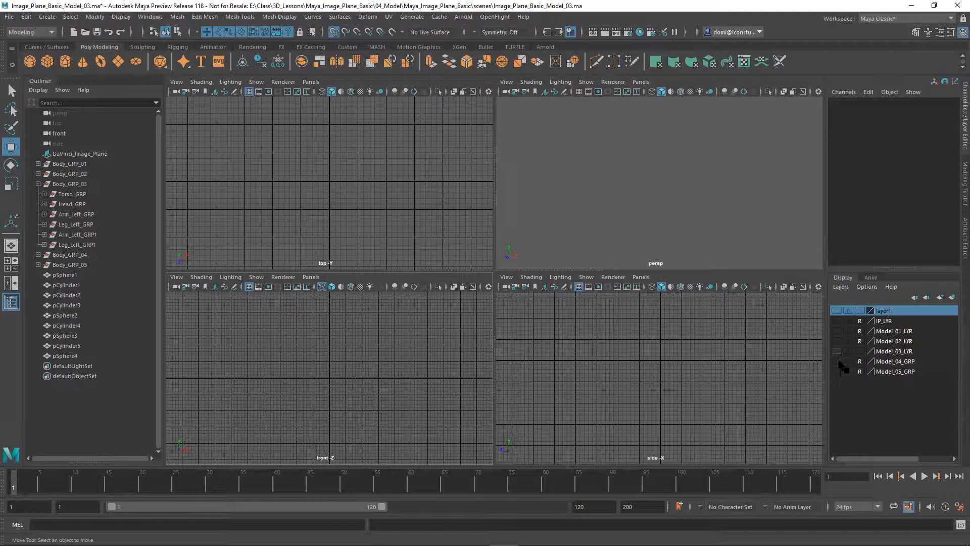
{"action": "left_click", "coordinate": [837, 361]}
{"action": "left_click", "coordinate": [839, 372]}
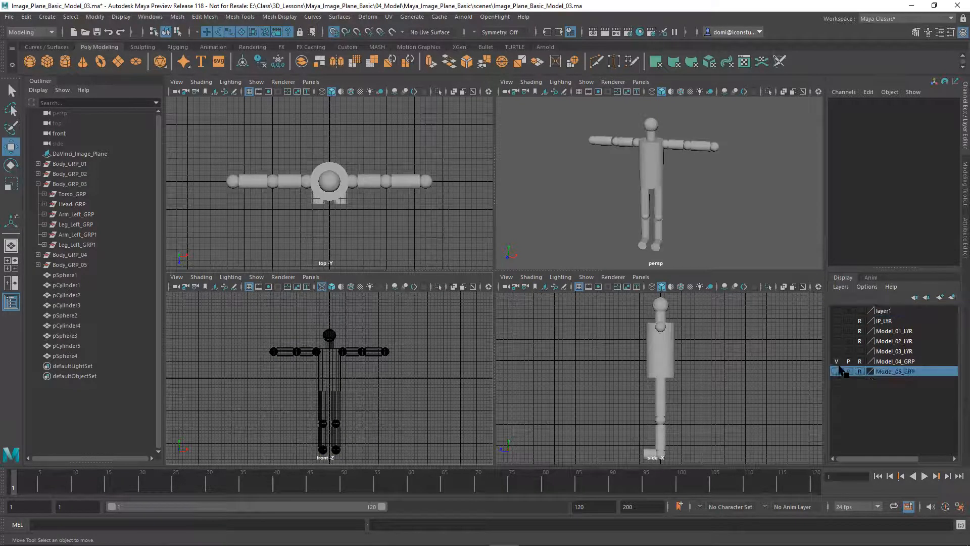
{"action": "left_click", "coordinate": [837, 372]}
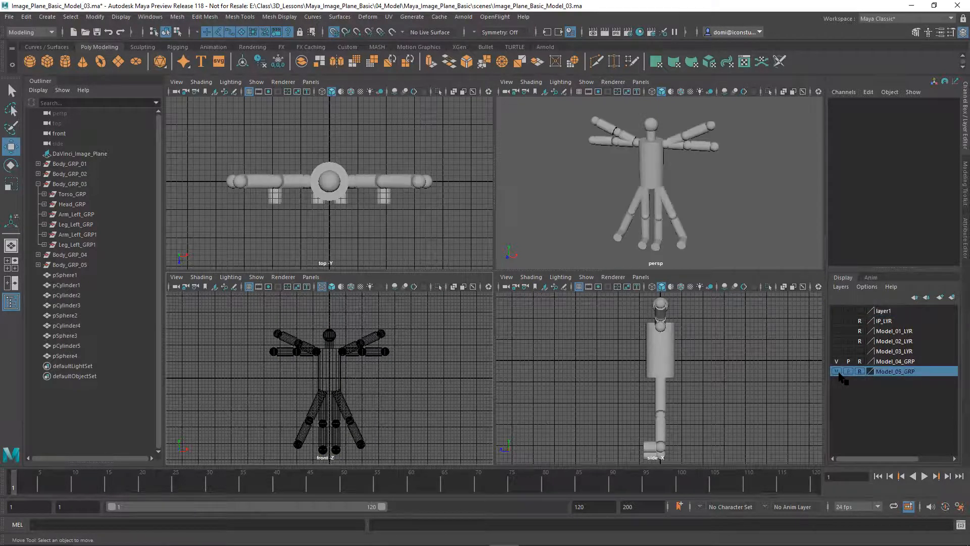
{"action": "left_click", "coordinate": [836, 321]}
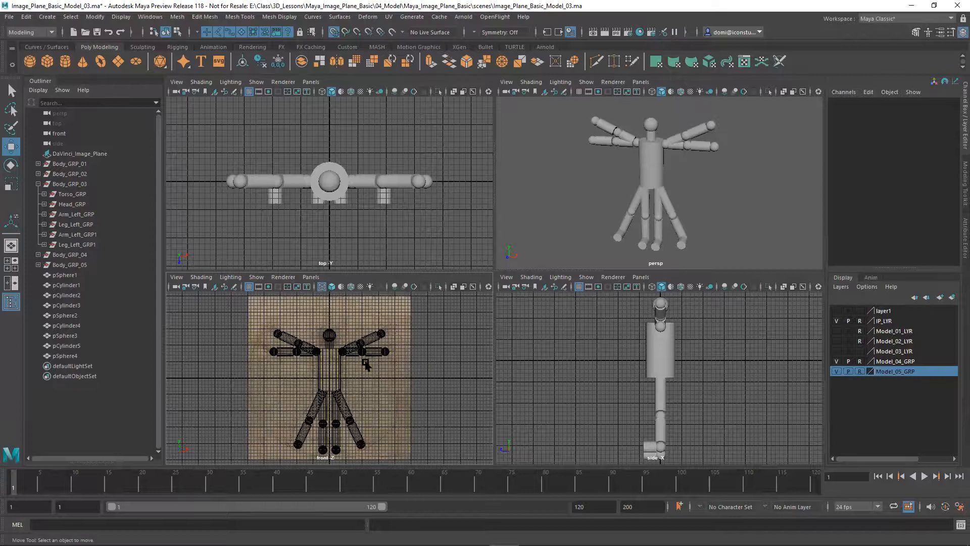